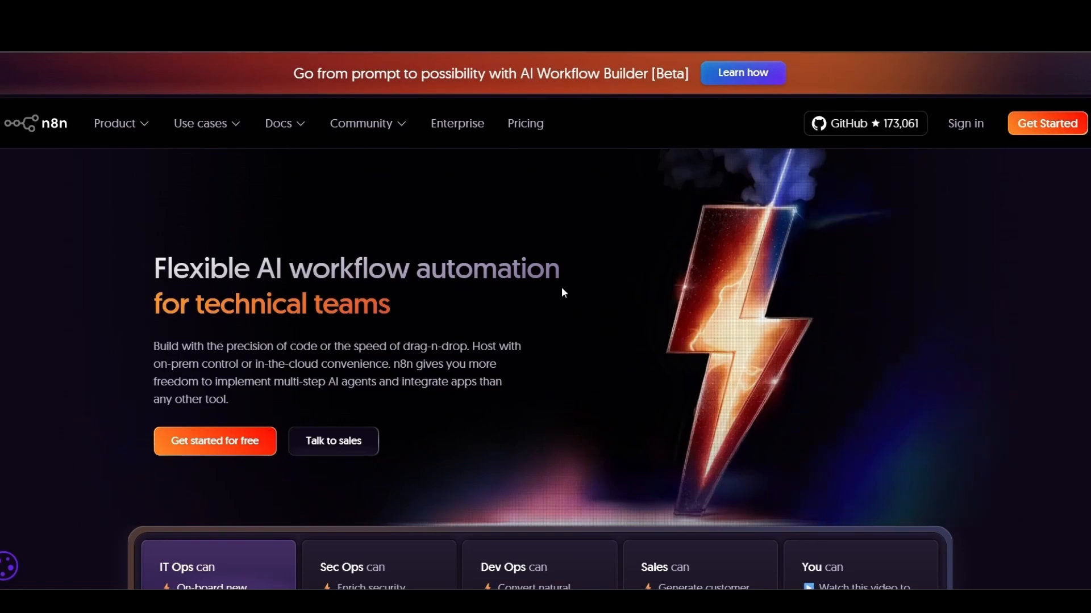
Open the get-started page from the n8n homepage
left_click(1047, 124)
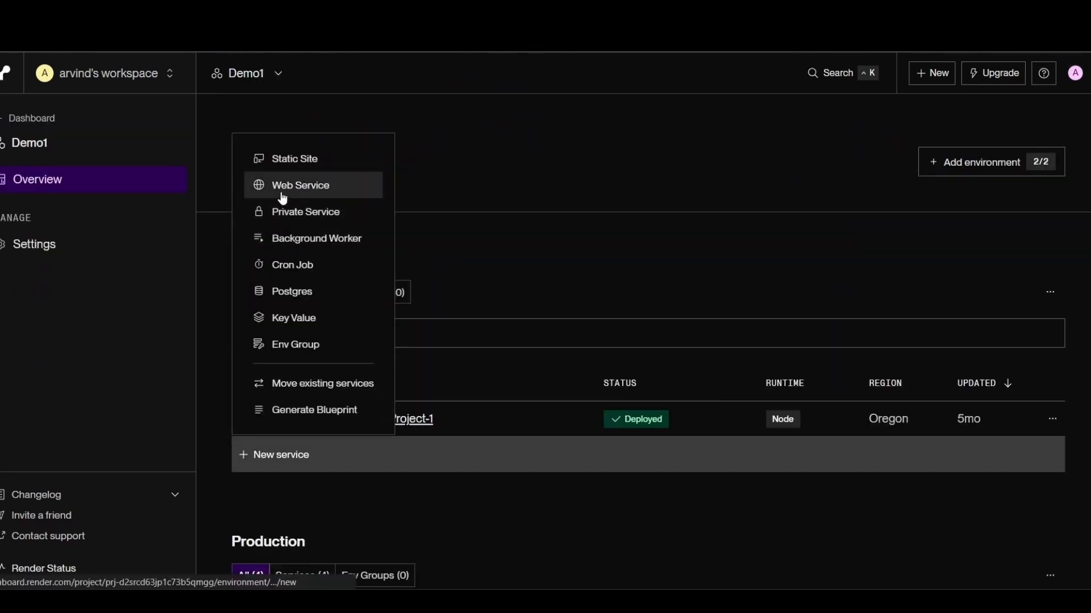
Create a Render web service in the Demo1 project from the existing image docker.n8n.io/n8nio/n8n and connect it
left_click(282, 193)
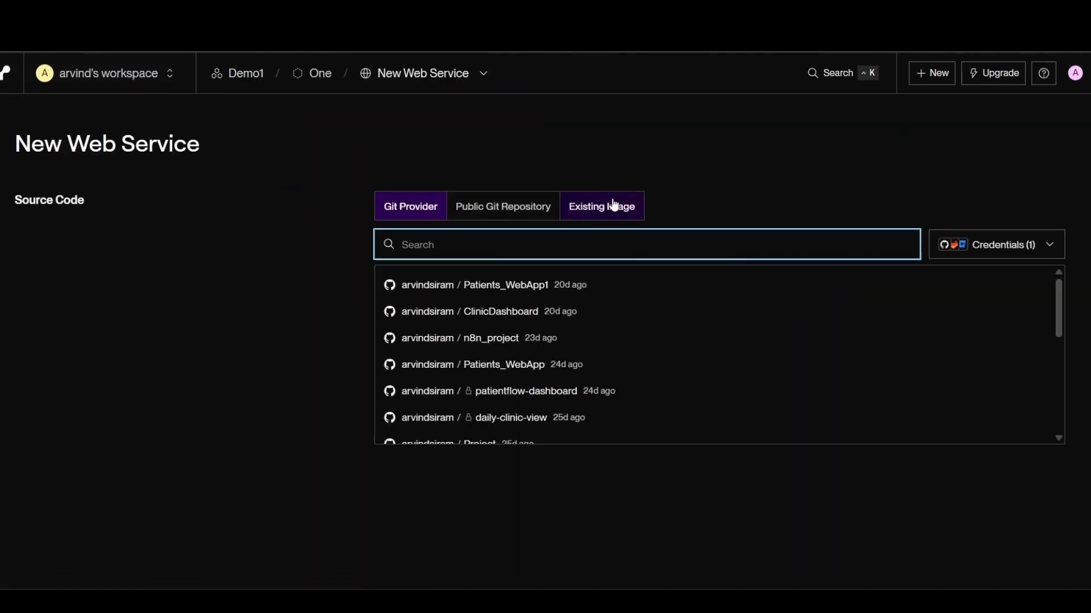
left_click(587, 209)
key("ctrl+v")
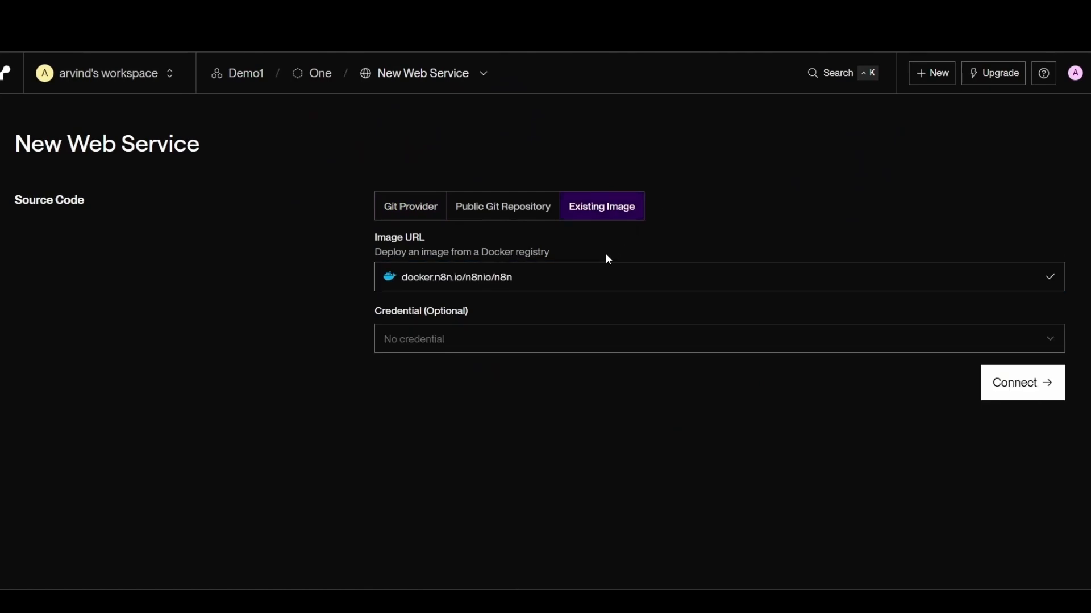
left_click(518, 277)
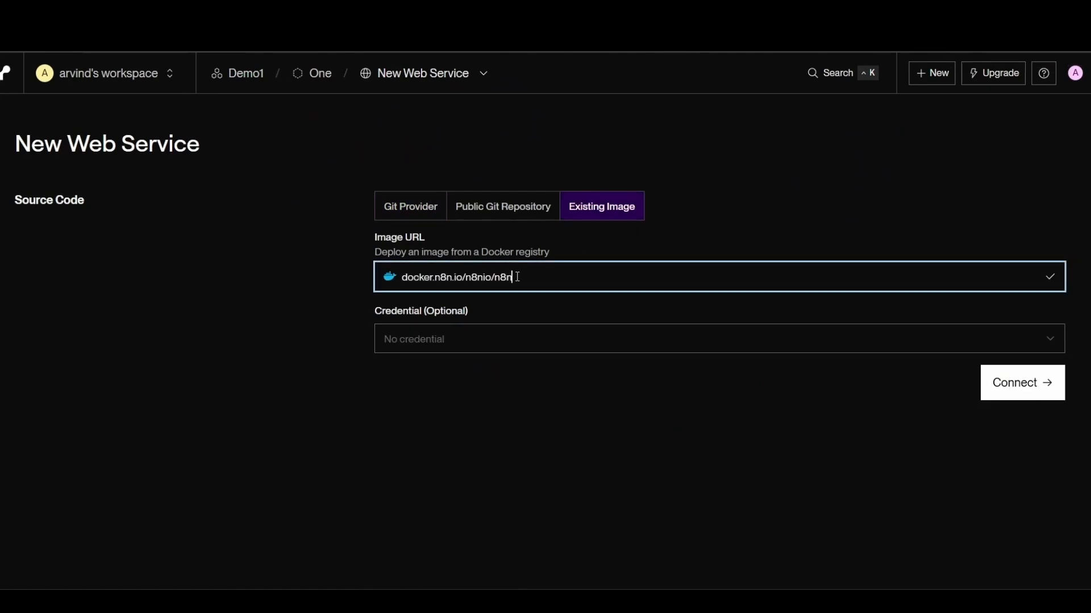
left_click(526, 273)
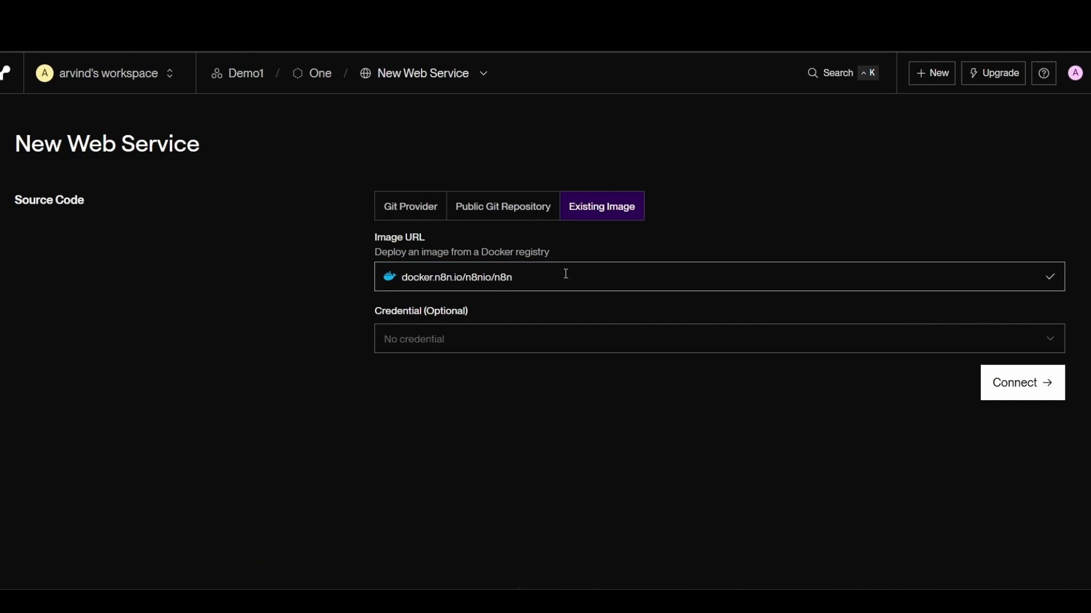
left_click(1019, 392)
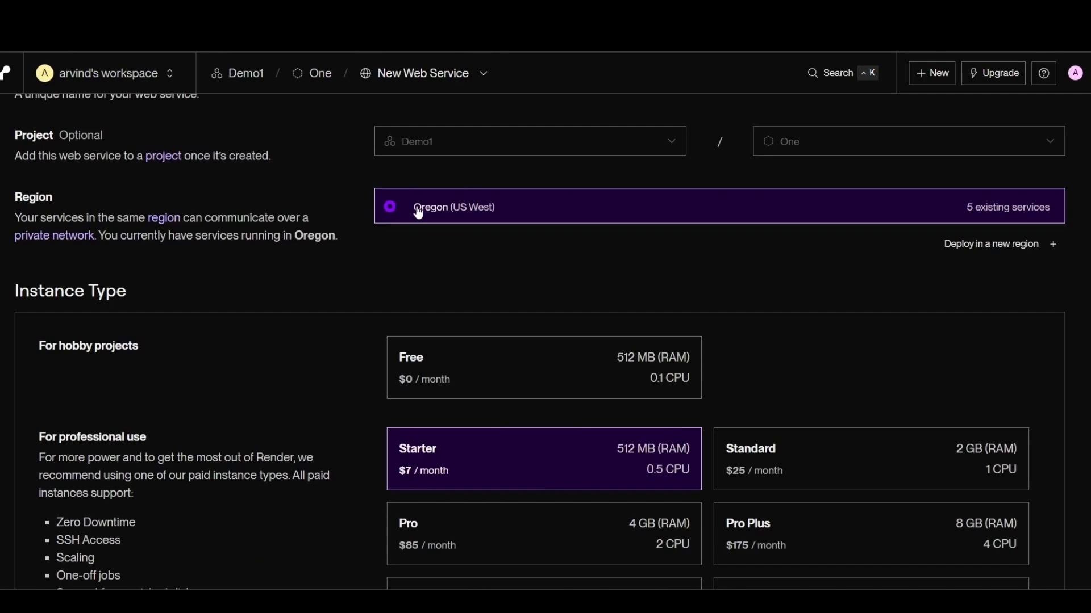
Choose the Free instance type for the web service and review the environment variable and deployment options
scroll(368, 318, "down", 3)
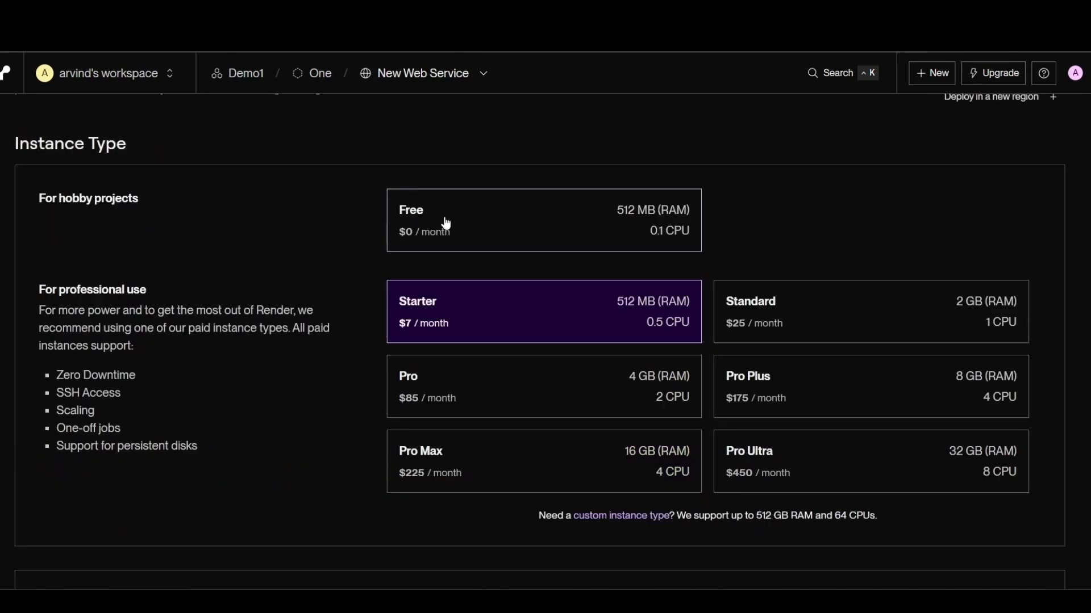
left_click(471, 224)
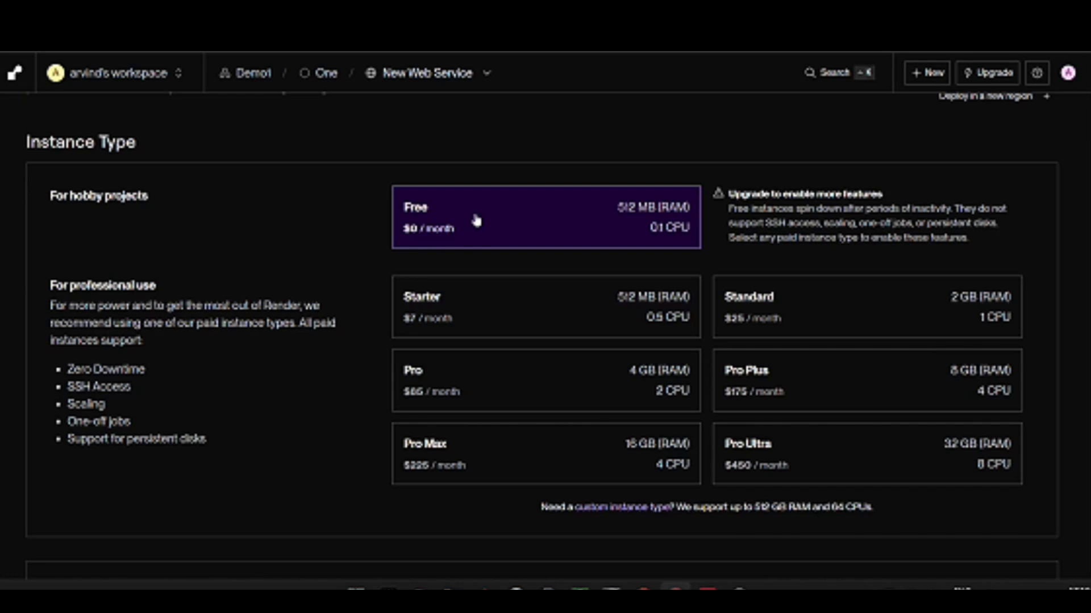
scroll(476, 220, "down", 6)
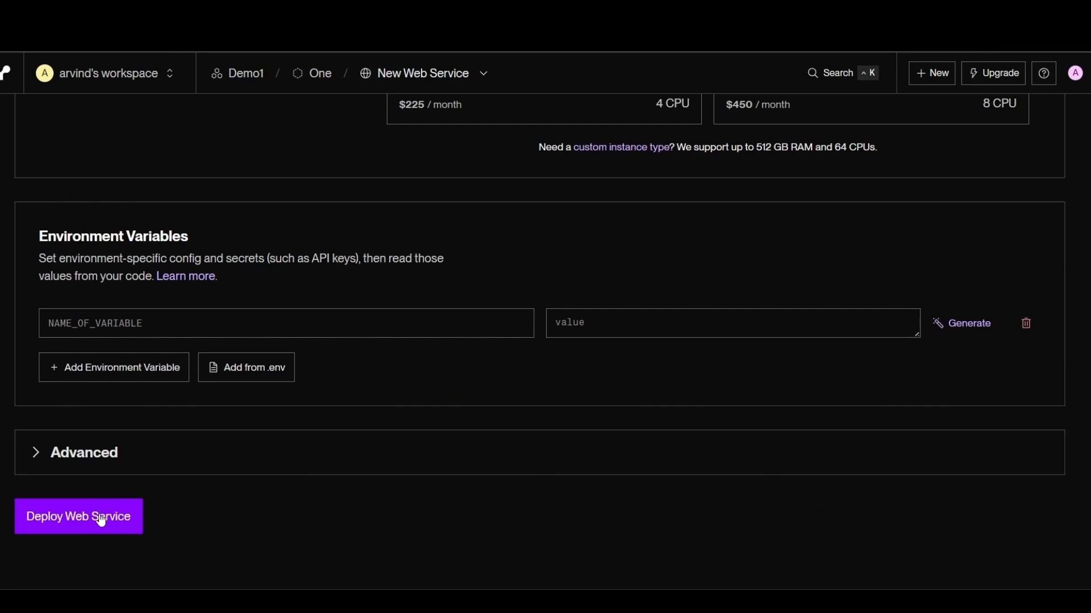
scroll(241, 502, "down", 1)
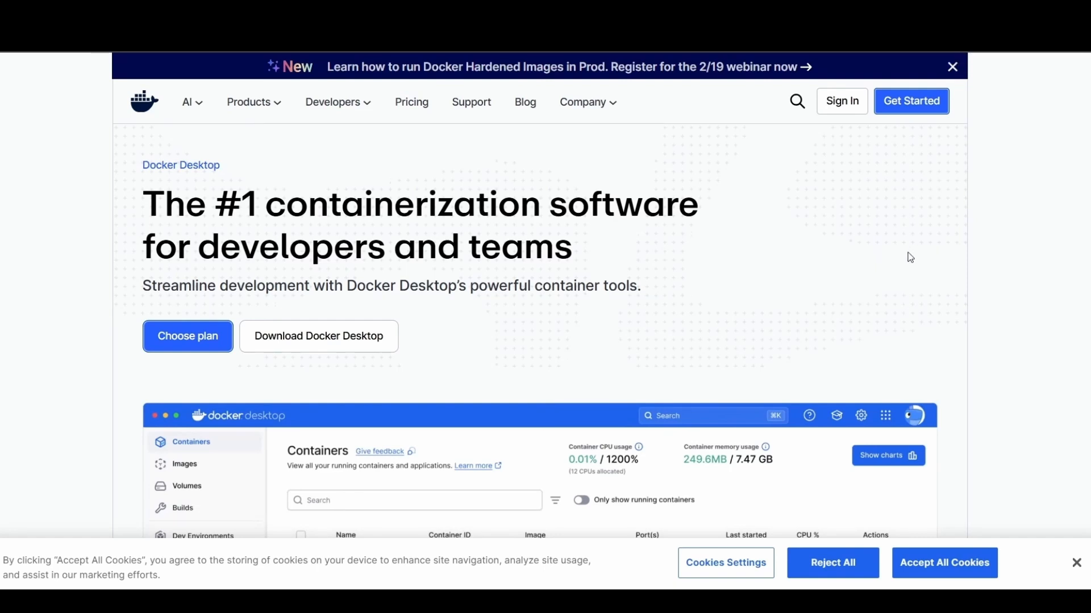
Switch to the Docker website and choose to download Docker Desktop
left_click(359, 341)
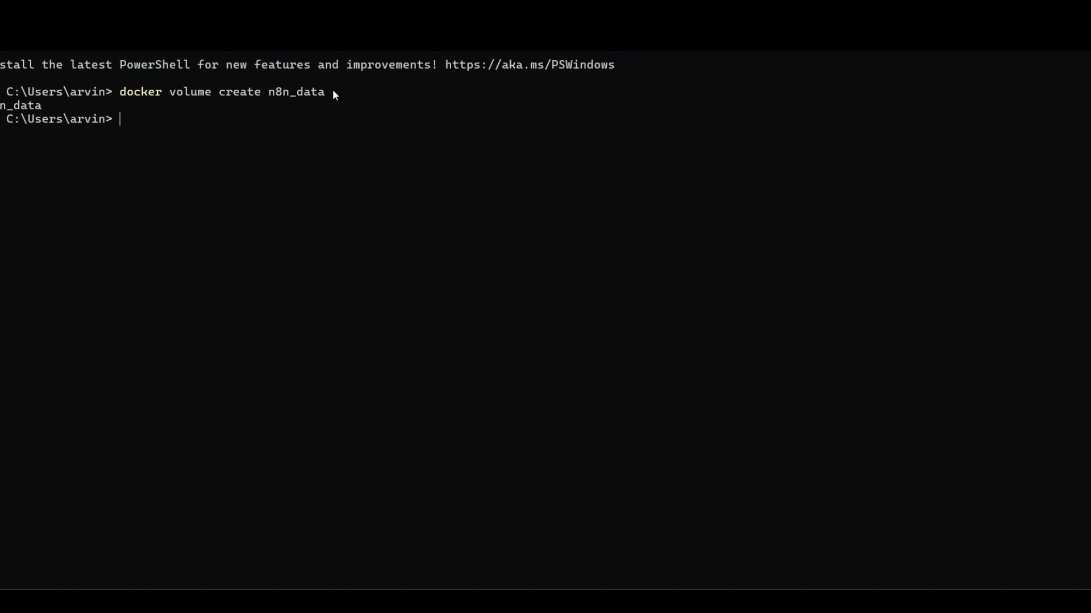
In the terminal, try "docker run -it --rm --name n8n1 -p 5678:5678 -v n8n_data:/home/node/.n8n n8nio/n8n"
left_click_drag(332, 91, 157, 98)
left_click(644, 345)
type("docker run -it --rm --name n8n -p 5678:5678 -v n8n_data:/home/node/.n8n n8nio/n8n")
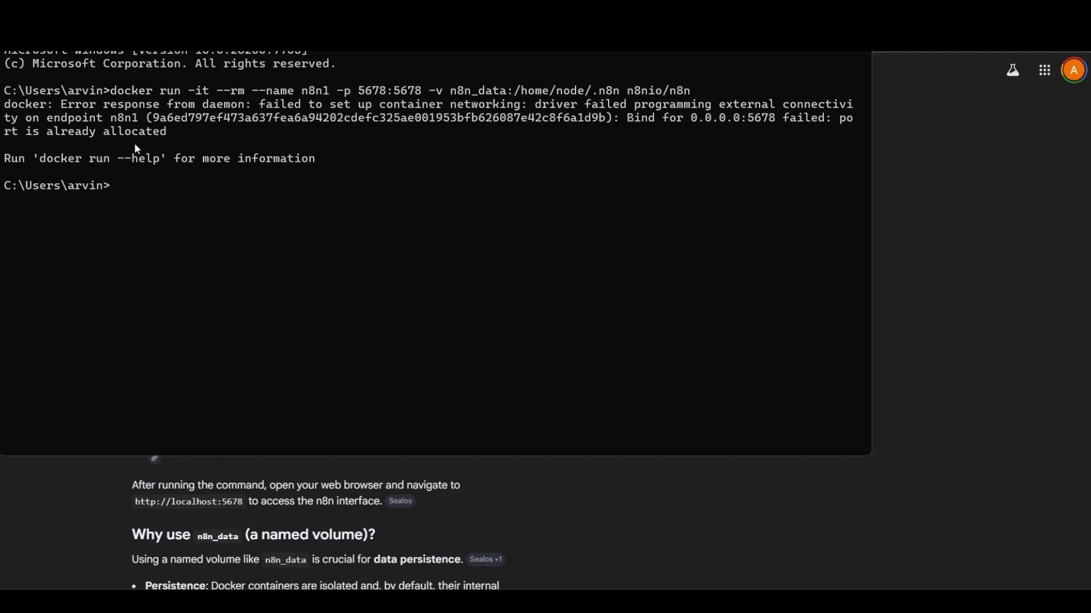
Start the n8n container with "docker run -it --rm --name n8n -p 8080:5678 -v n8n_data:/home/node/.n8n n8nio/n8n"
type("docker run -it --rm --name n8n -p 8080:5678 -v n8n_data:/home/node/.n8n n8nio/n8n")
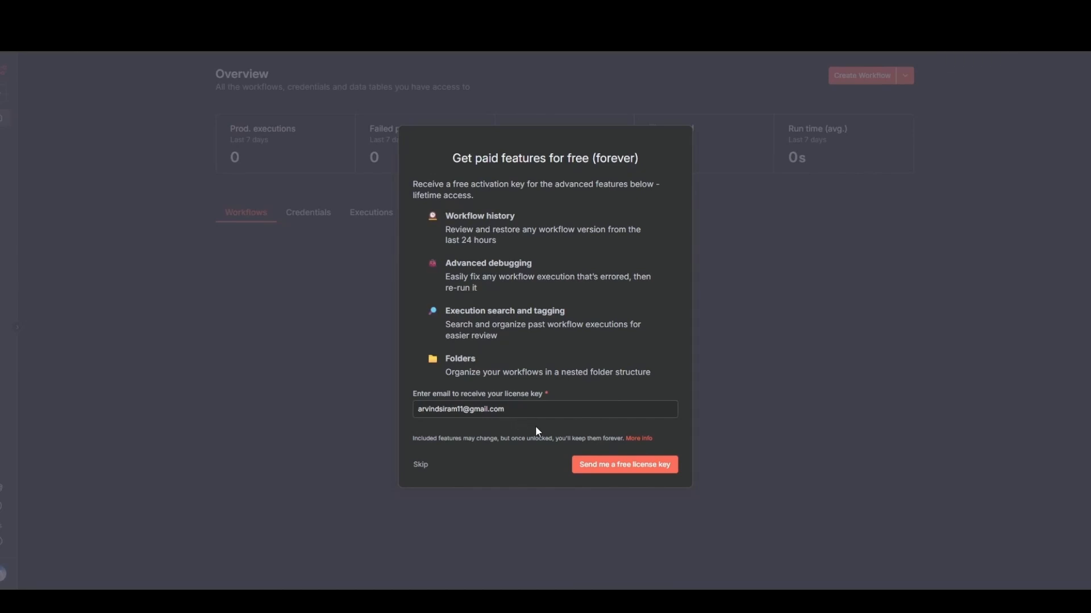
Request the free n8n license key by e-mail and open the activation key entry for the Community Edition
left_click(593, 472)
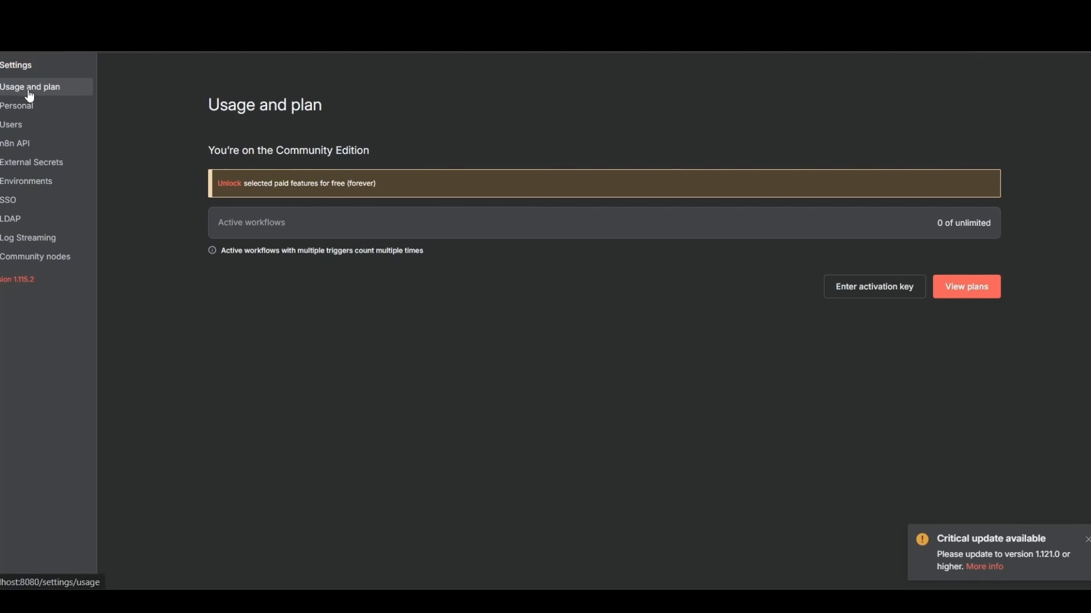
left_click(868, 300)
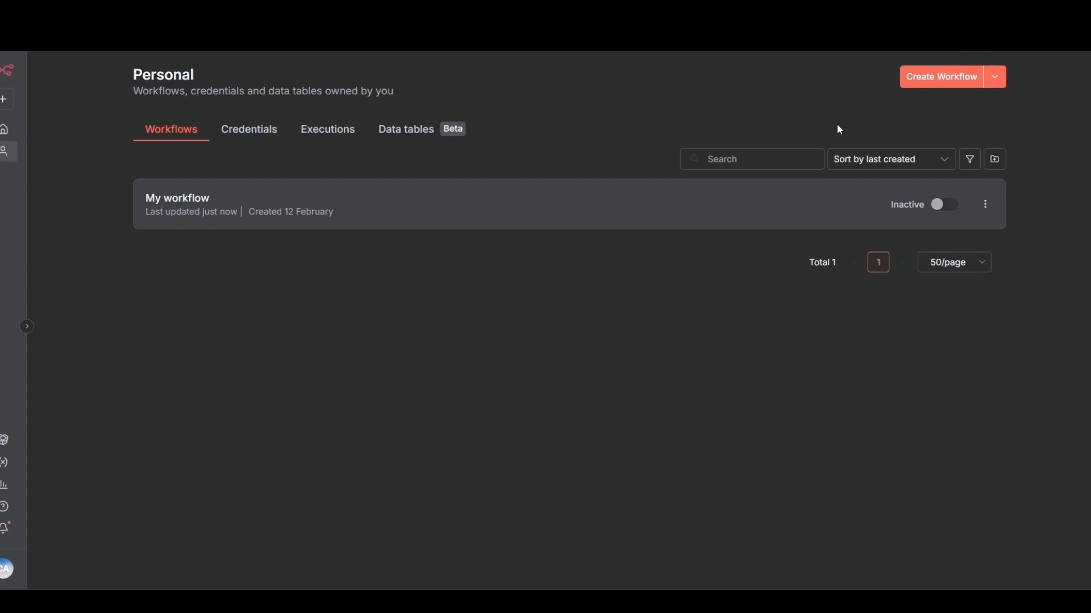
Review the options for creating credentials, folders and data tables in the Personal project
mouse_move(951, 81)
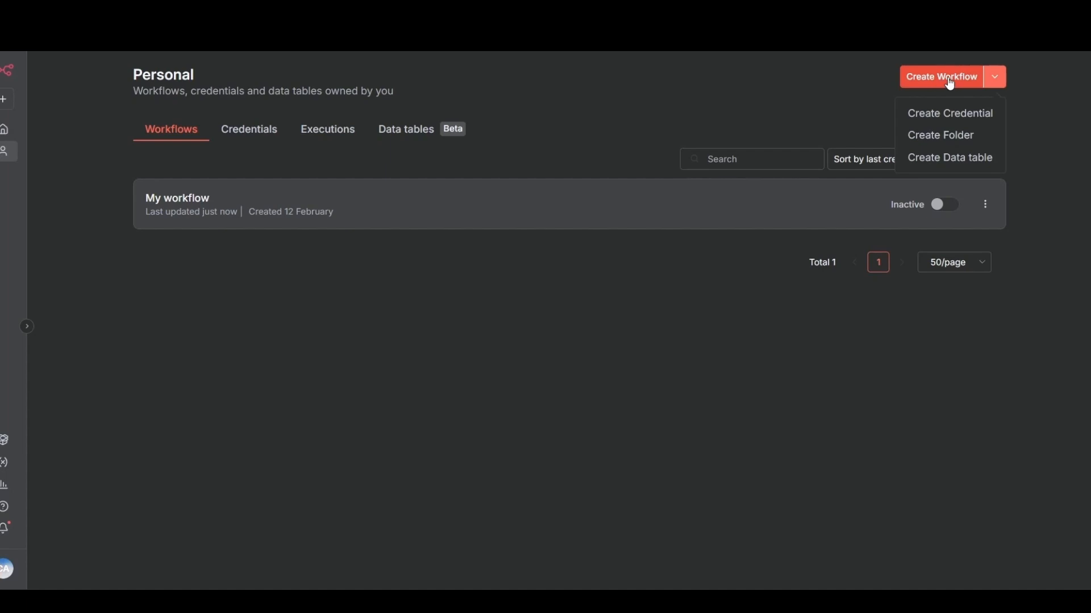
left_click(940, 163)
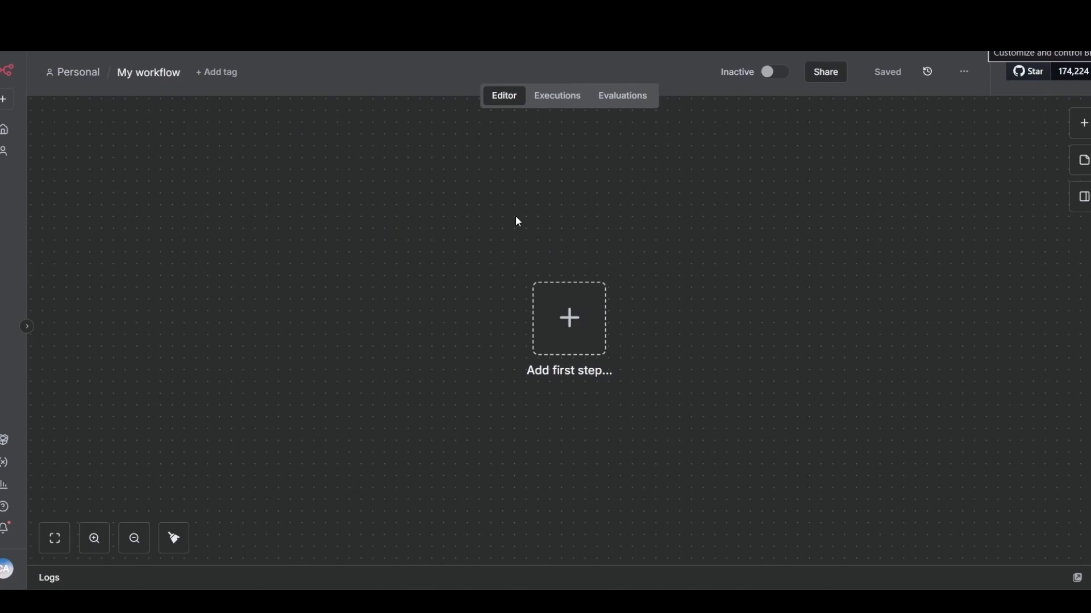
Add a manual trigger as the first step of My workflow and execute the workflow
left_click(569, 318)
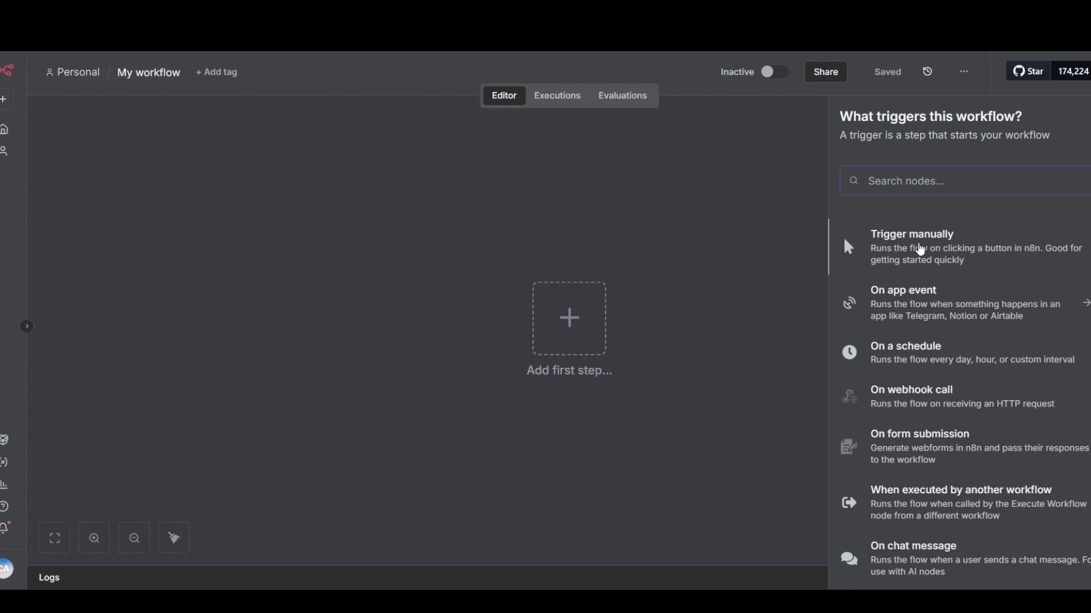
left_click(919, 248)
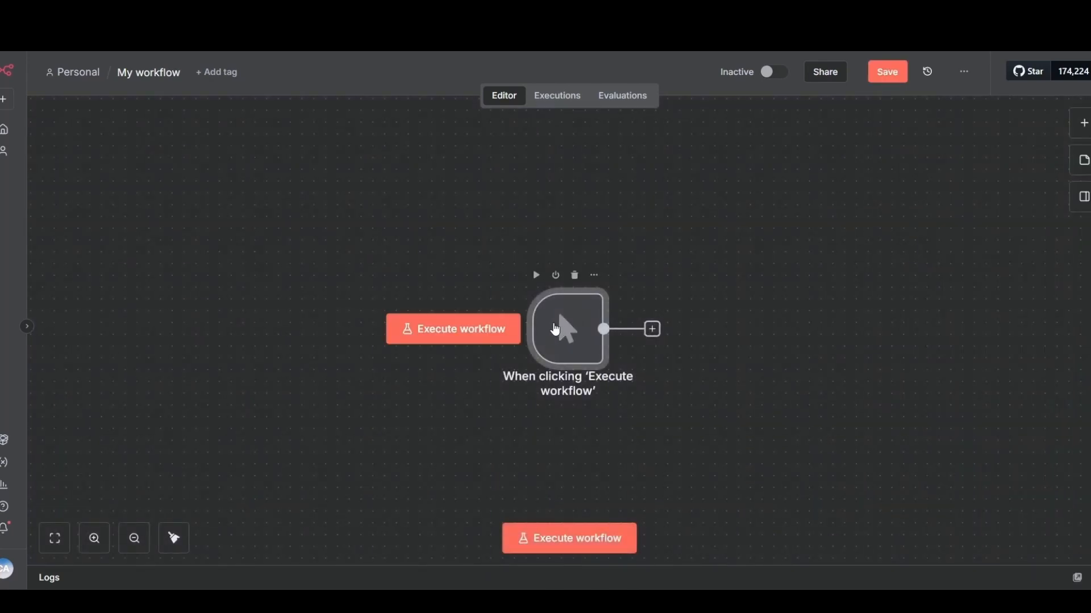
left_click(452, 341)
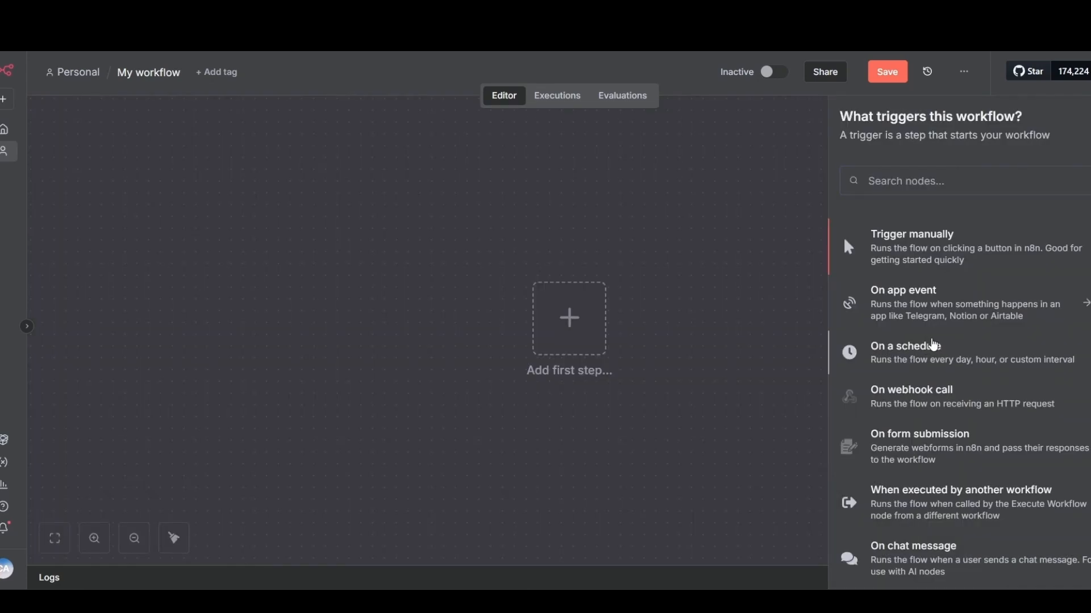
Add an On a schedule trigger as the first step of the workflow
scroll(933, 341, "down", 1)
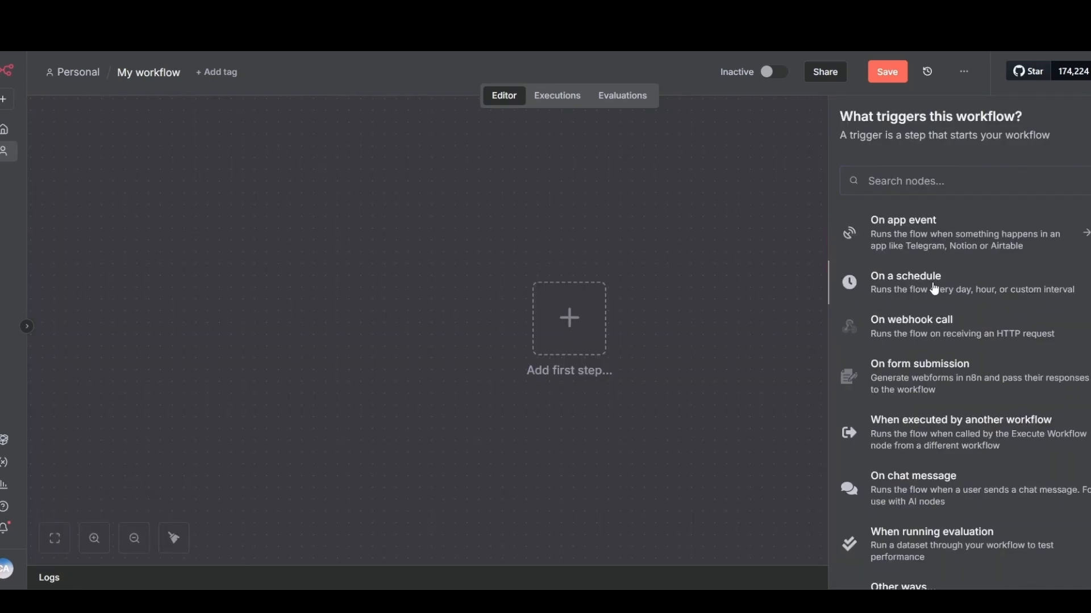
left_click(935, 284)
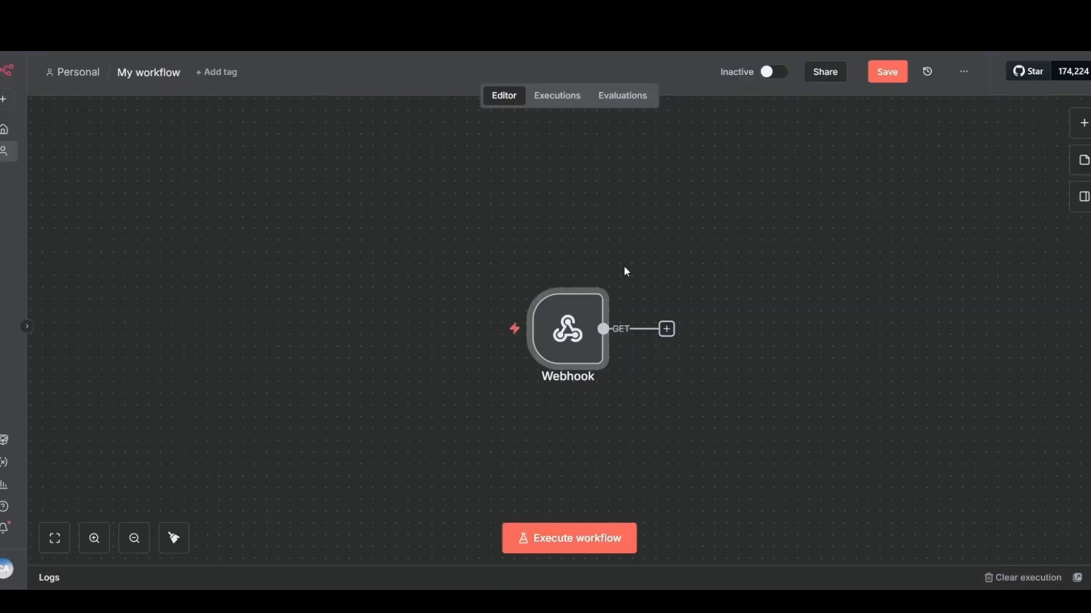
Open the Webhook trigger's parameters and review the available HTTP methods and authentication types
mouse_move(562, 332)
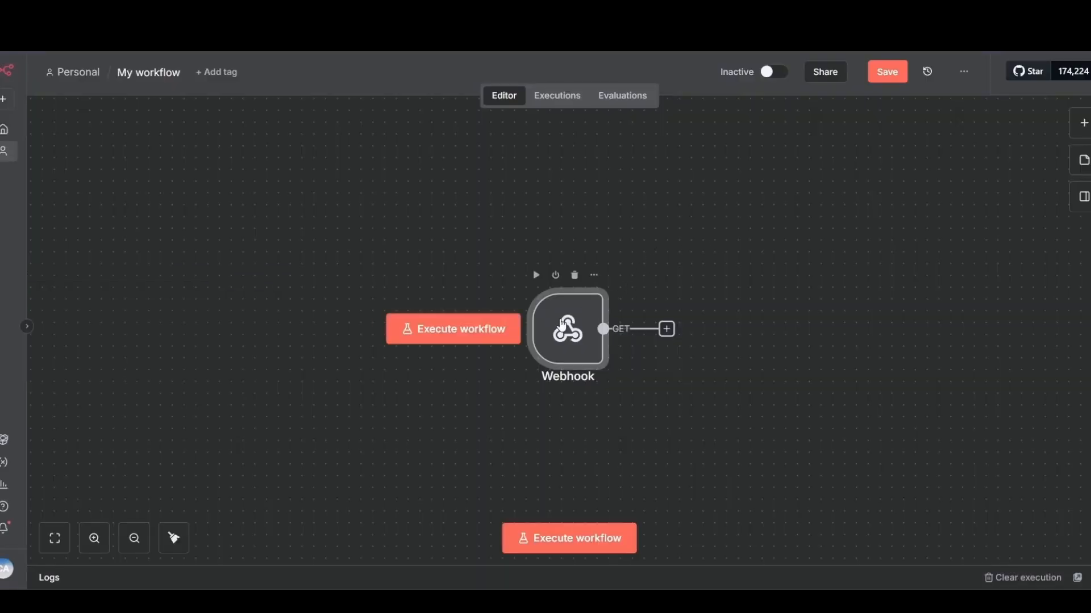
double_click(560, 334)
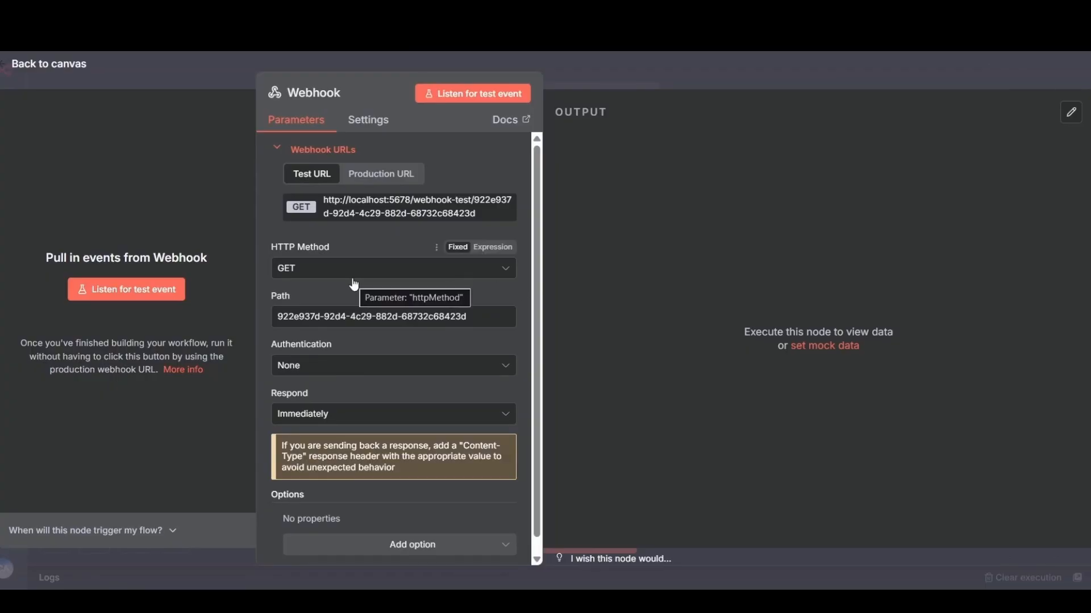
left_click(310, 275)
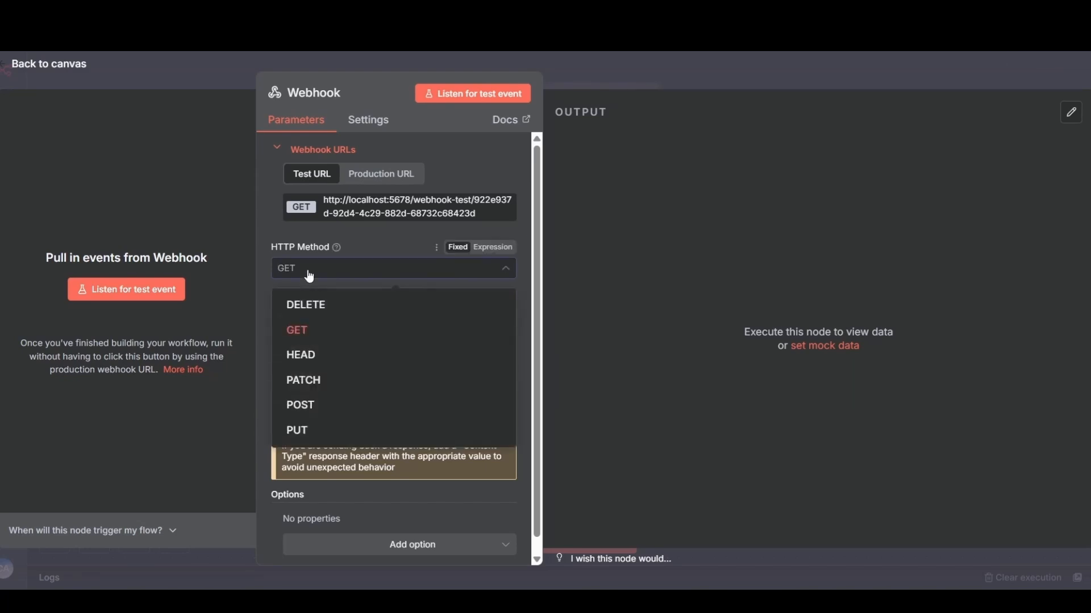
left_click(309, 275)
left_click(358, 368)
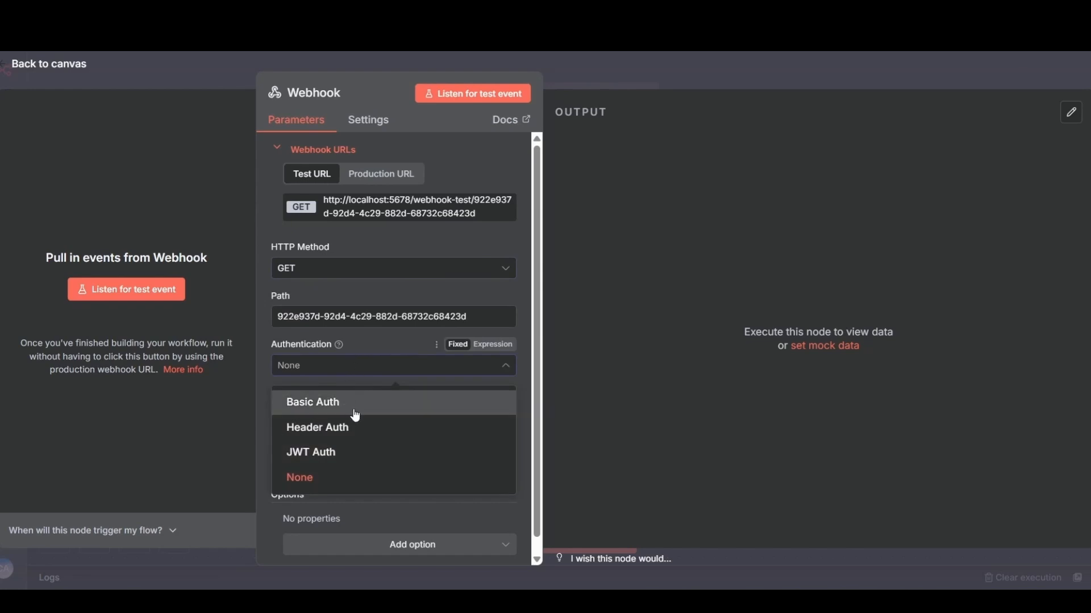
left_click(343, 369)
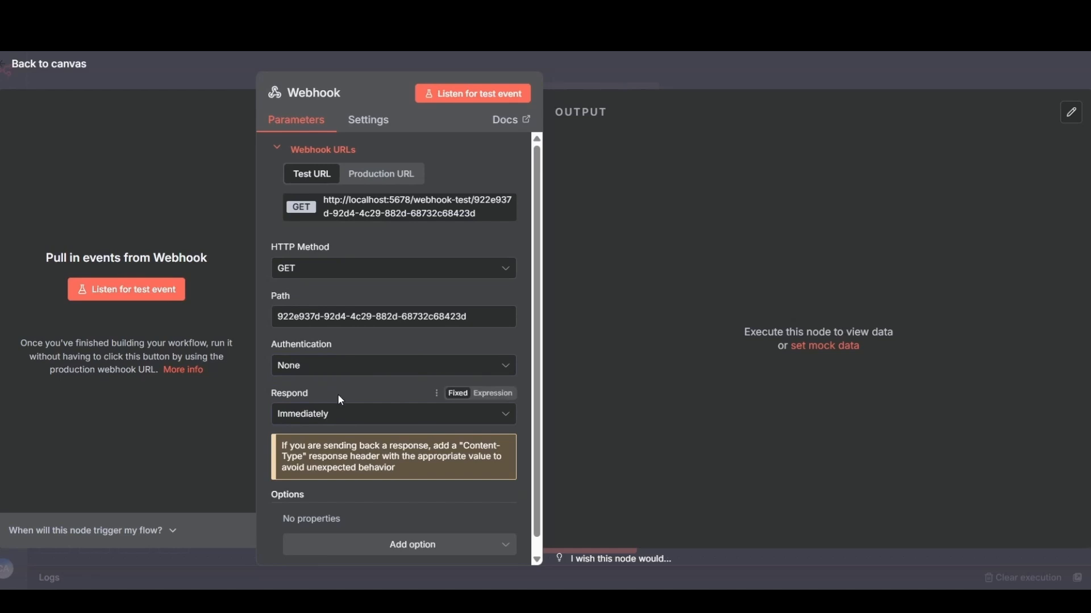
Try the When Last Node Finishes response mode for the webhook, and return Respond to Immediately
left_click(315, 414)
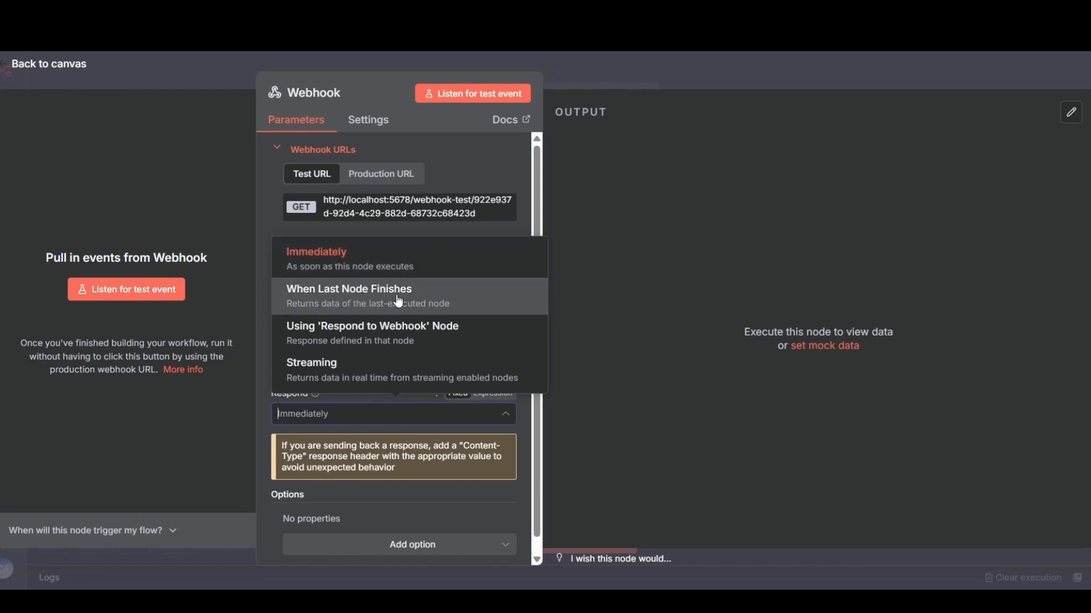
left_click(358, 302)
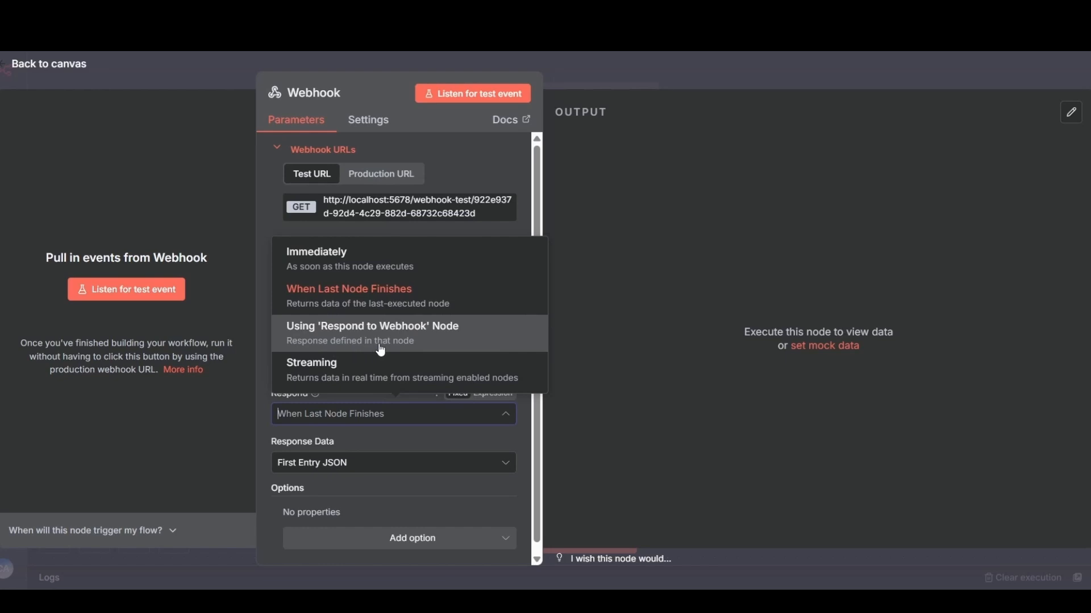
left_click(352, 258)
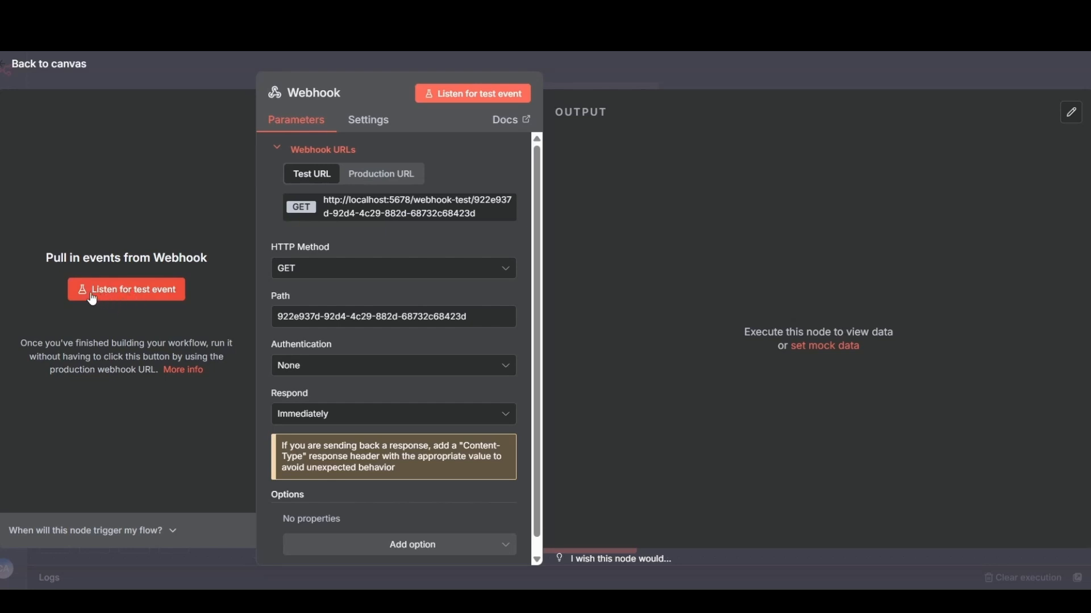
Start and stop listening for a webhook test event, and show the webhook's production URL
left_click(117, 296)
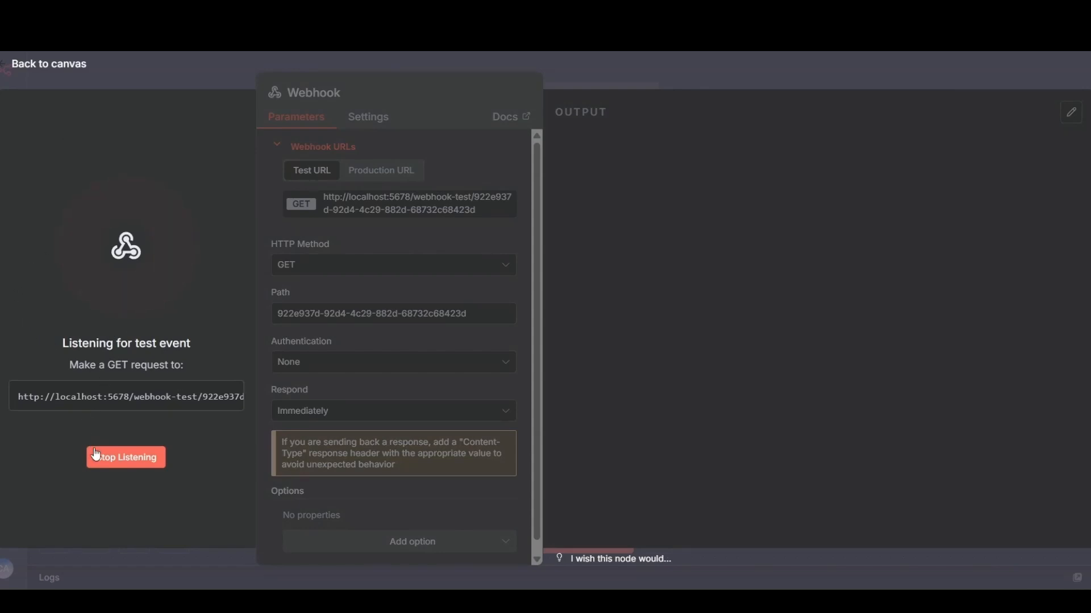
left_click(131, 463)
left_click(380, 174)
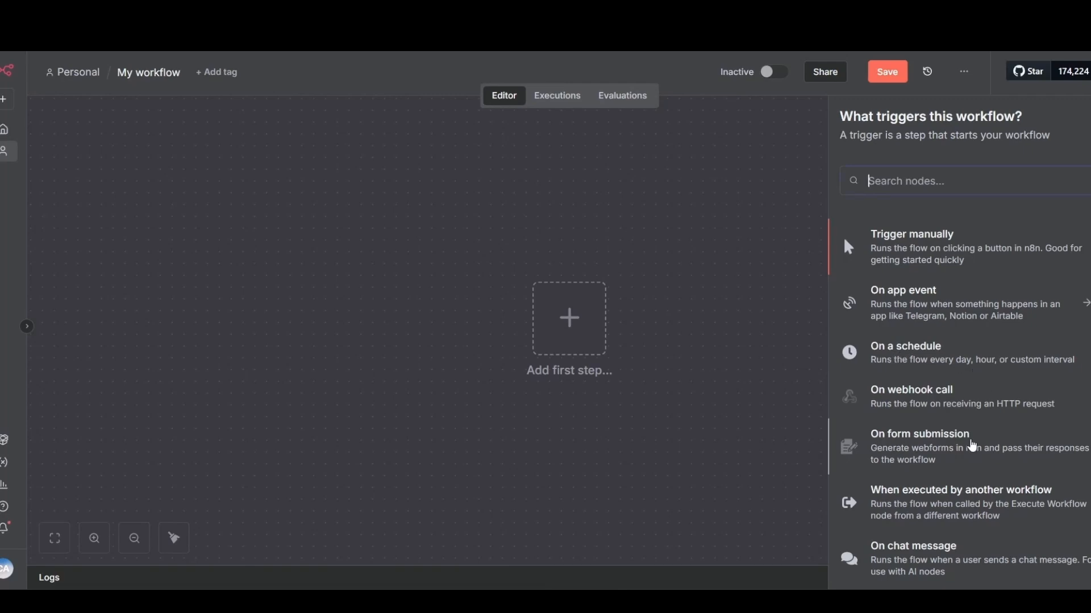
Browse the remaining trigger types, including the other ways to start a workflow, and list the app event triggers
scroll(965, 446, "down", 3)
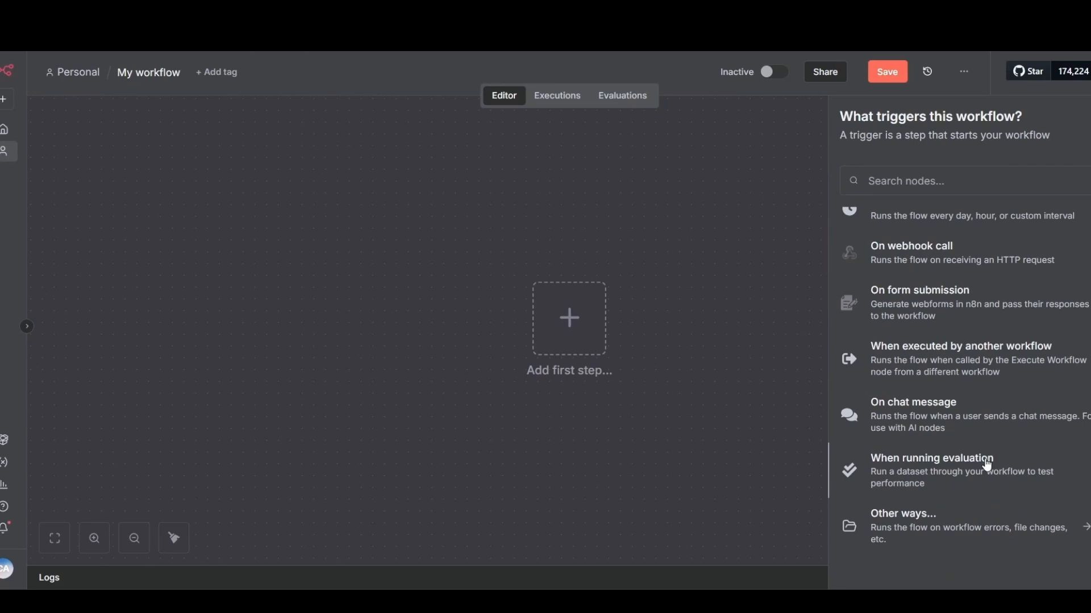
left_click(916, 529)
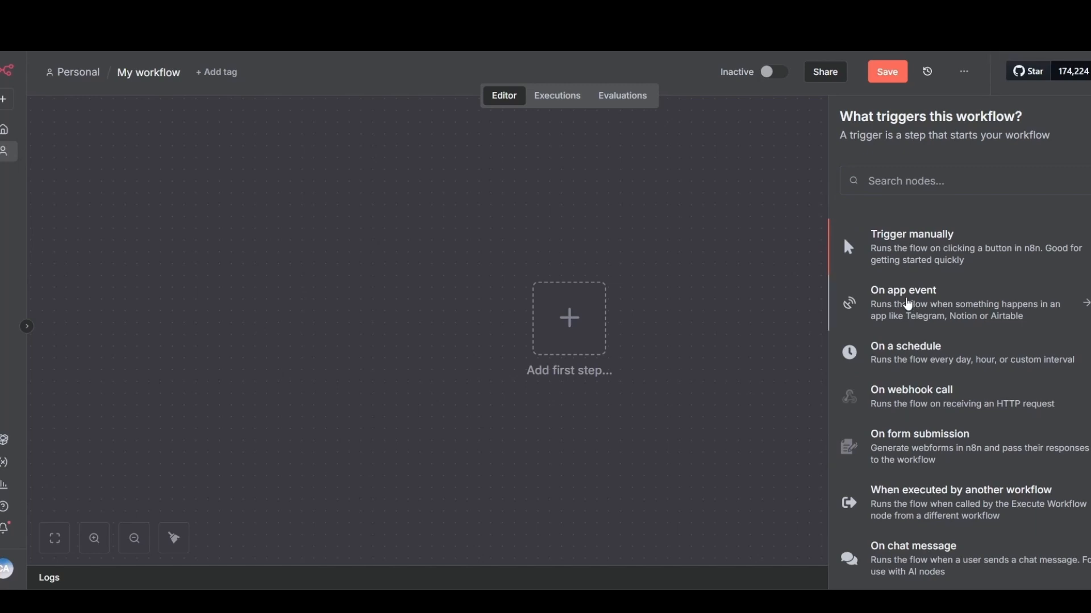
left_click(908, 305)
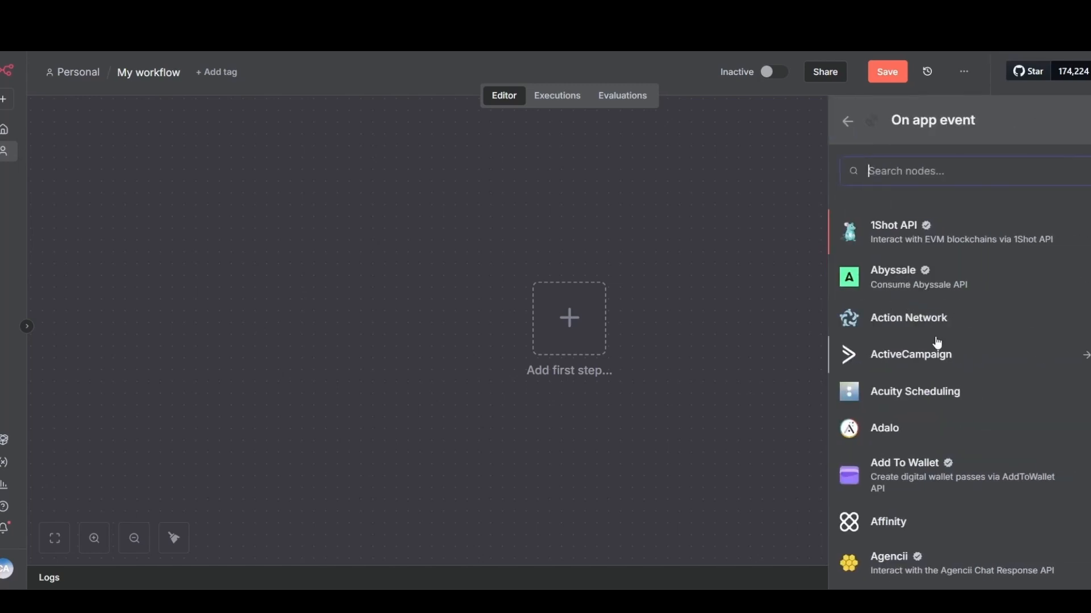
Add an If node after the manual trigger and return to the canvas
scroll(890, 442, "down", 5)
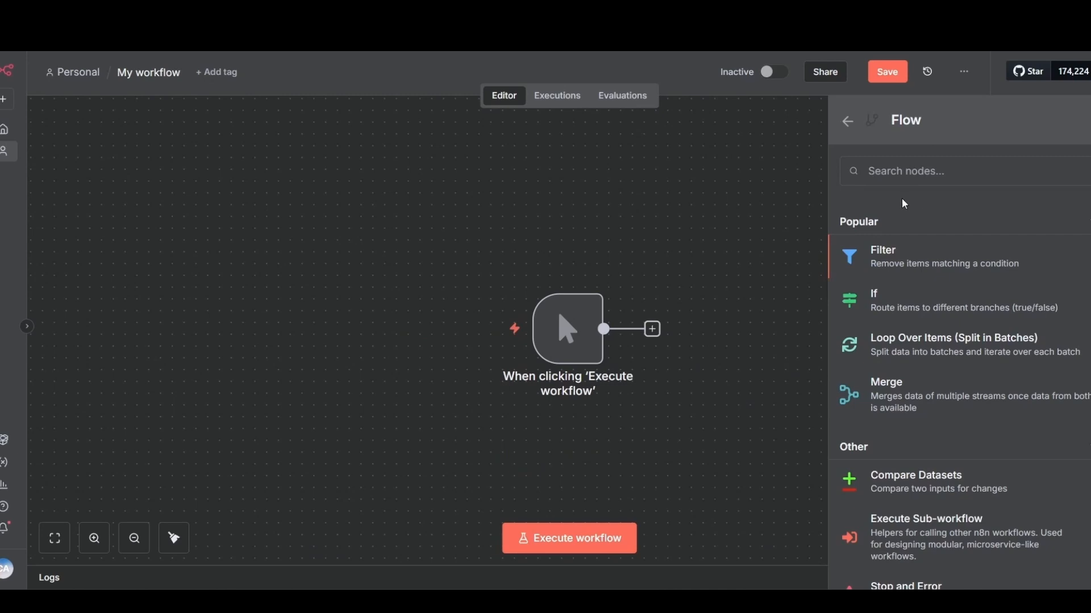
left_click(874, 293)
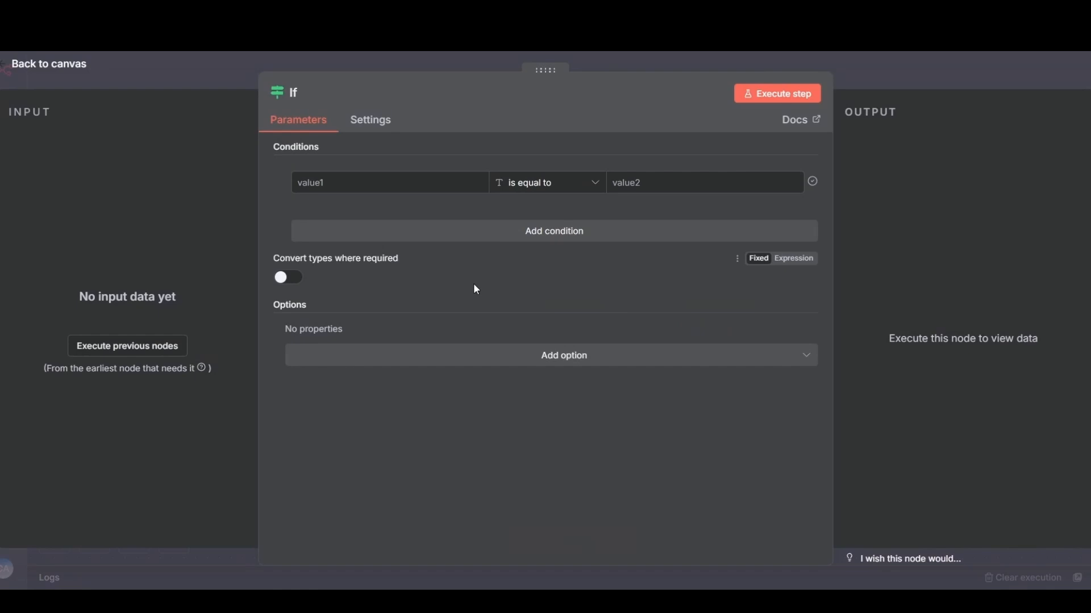
key("Escape")
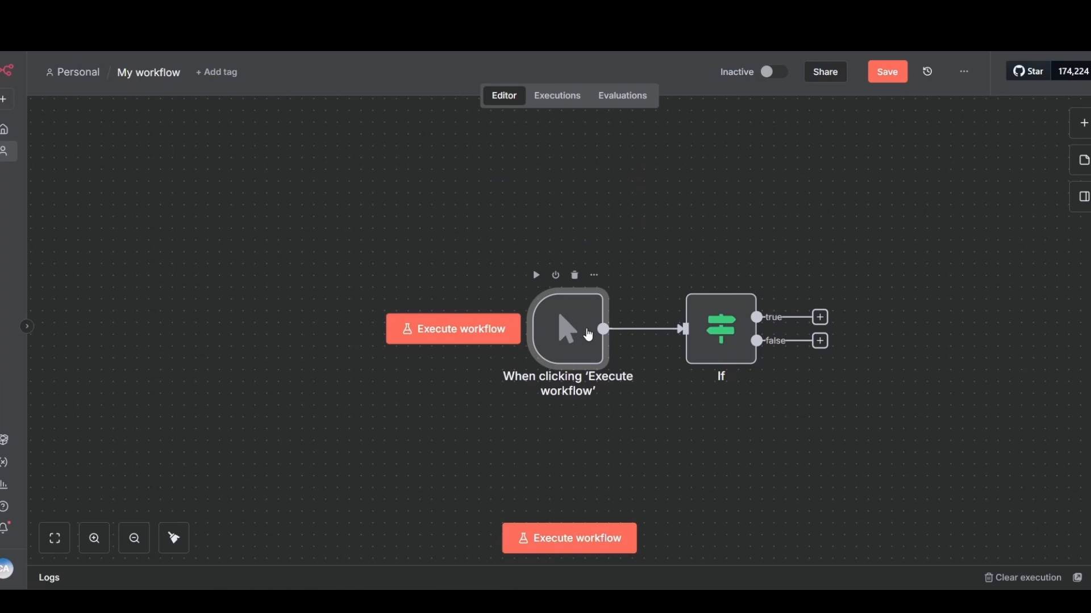
Set mock output data on the manual trigger with First item, code 1, and Second item, code 2, and review the first item's fields
double_click(583, 336)
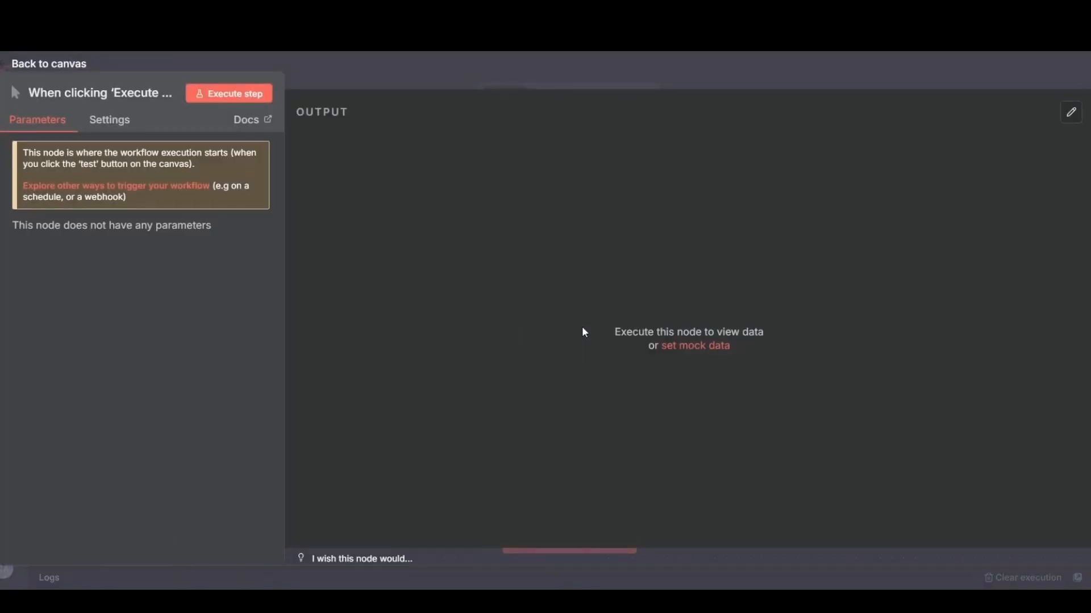
left_click(685, 348)
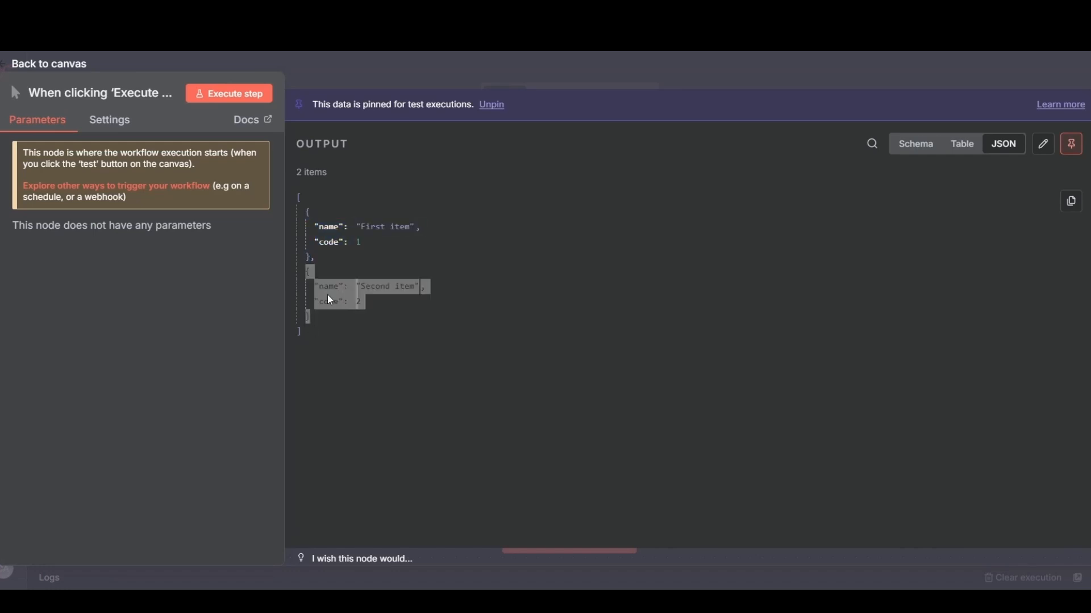
left_click(331, 226)
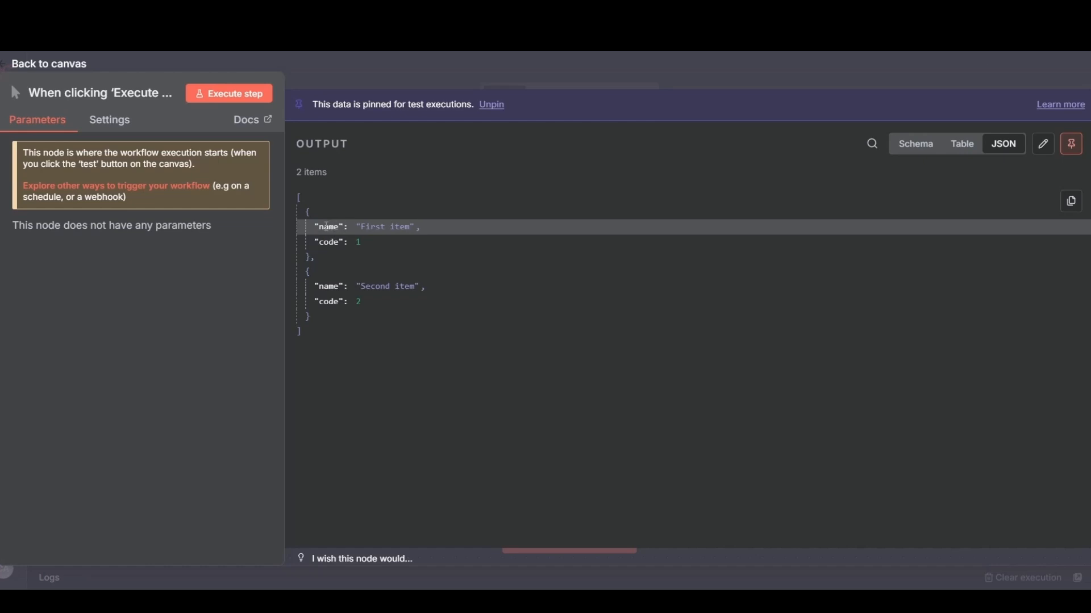
left_click_drag(320, 226, 408, 227)
left_click(375, 224)
left_click_drag(362, 225, 410, 227)
left_click_drag(362, 243, 356, 243)
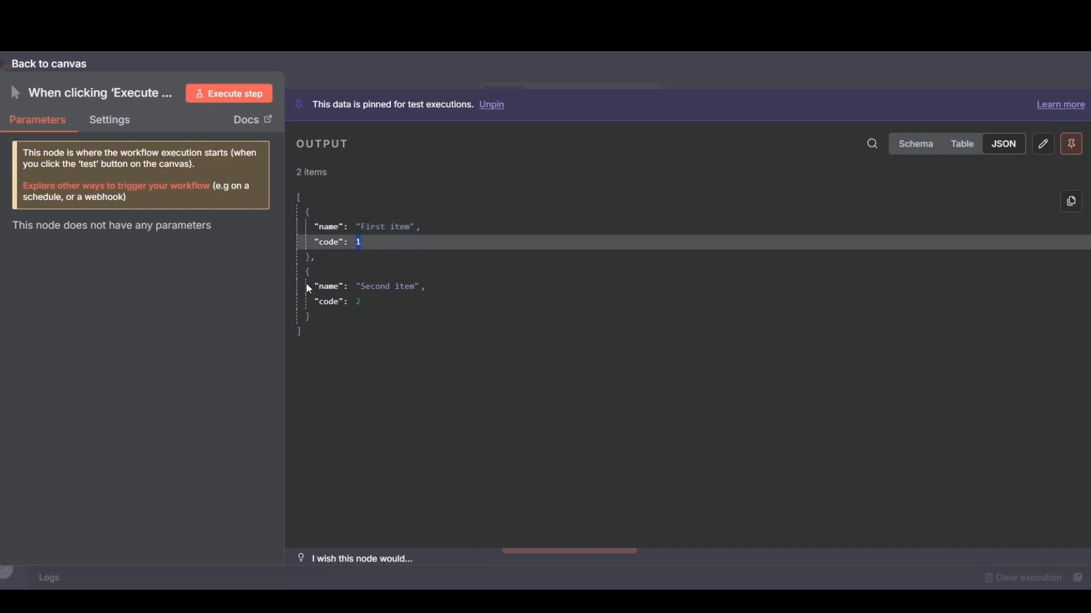
key("Escape")
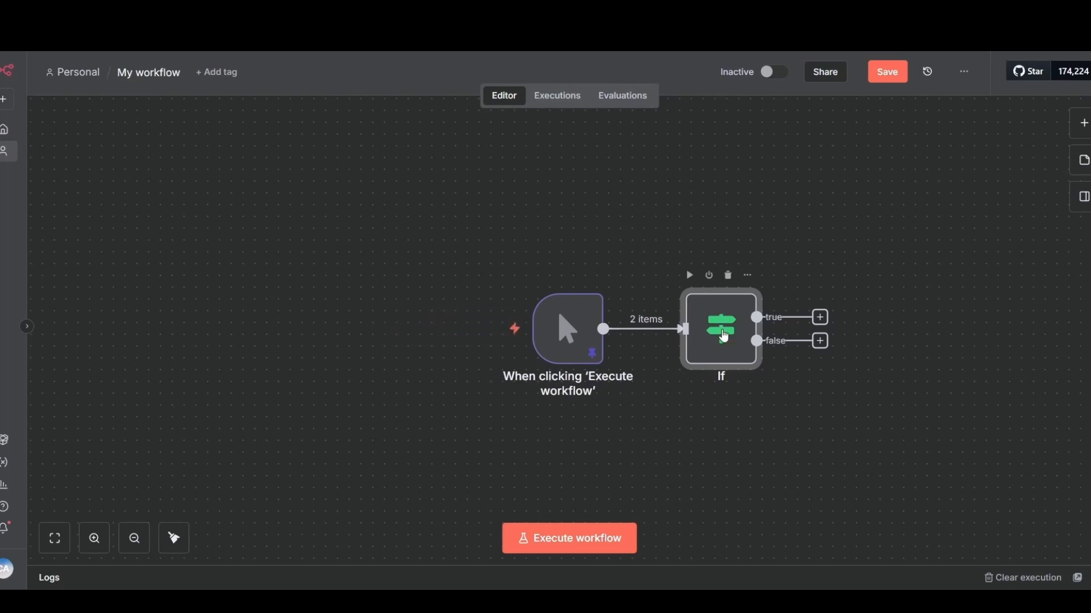
Open the If node and compare its input data in the table, JSON and schema views
double_click(721, 334)
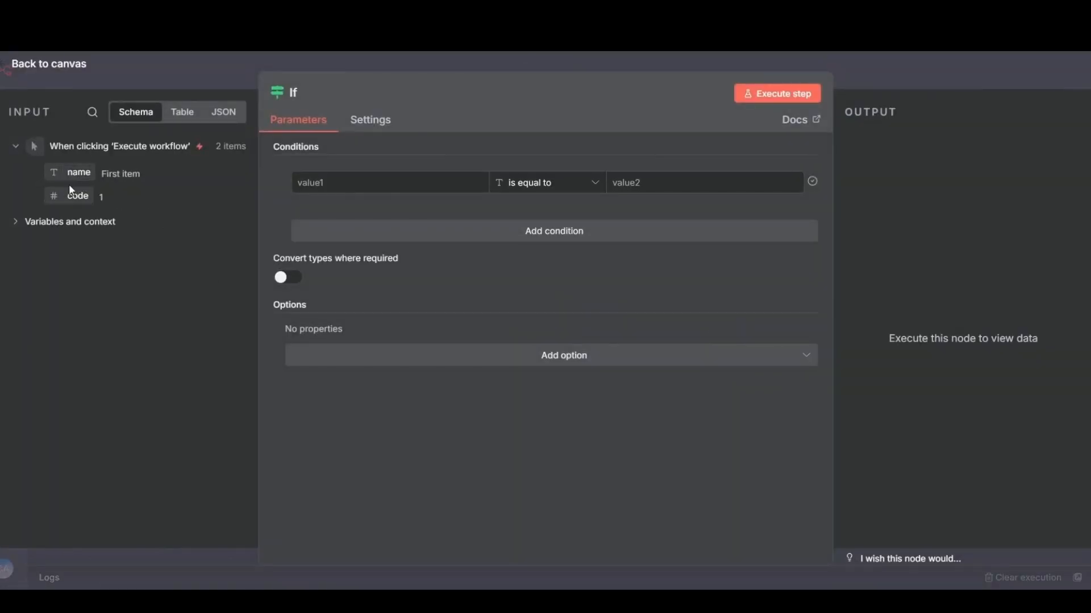
left_click(183, 114)
left_click(221, 116)
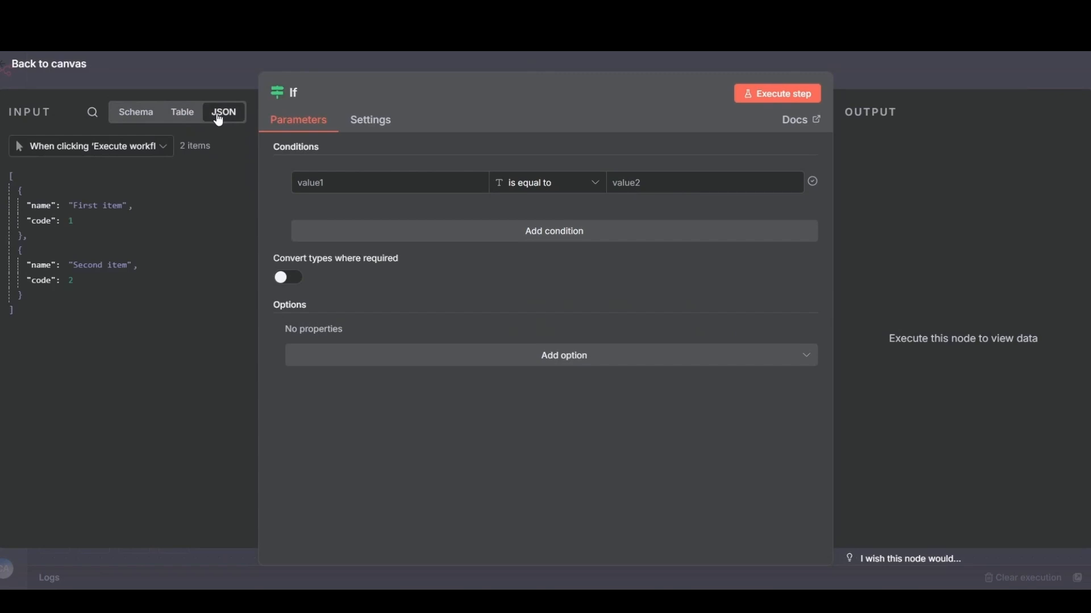
left_click(133, 118)
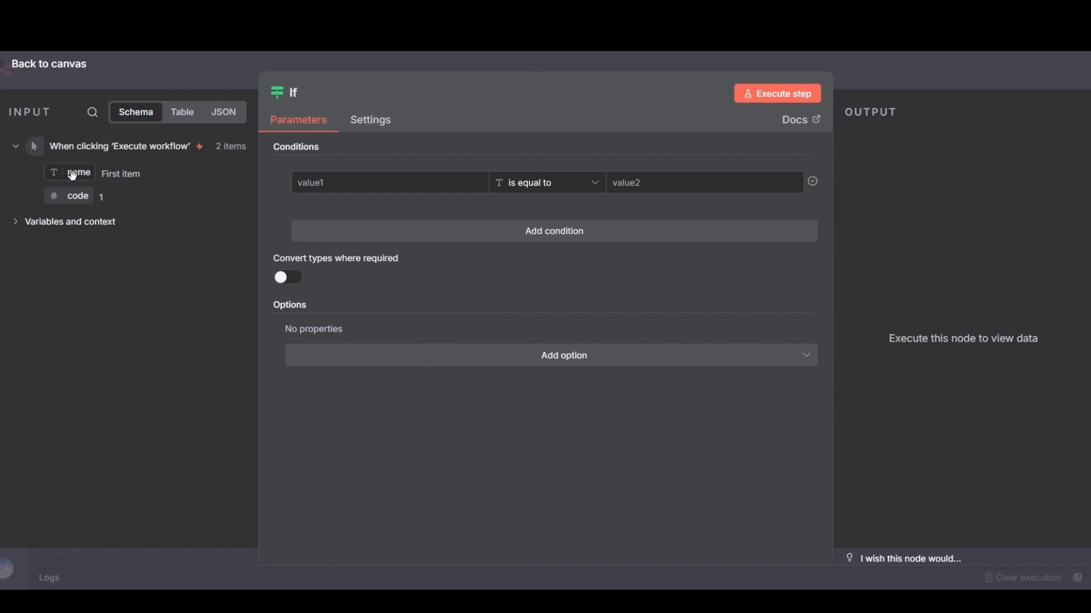
Use the input's name field as the If condition's first value with the string comparison is equal to
left_click_drag(72, 175, 307, 196)
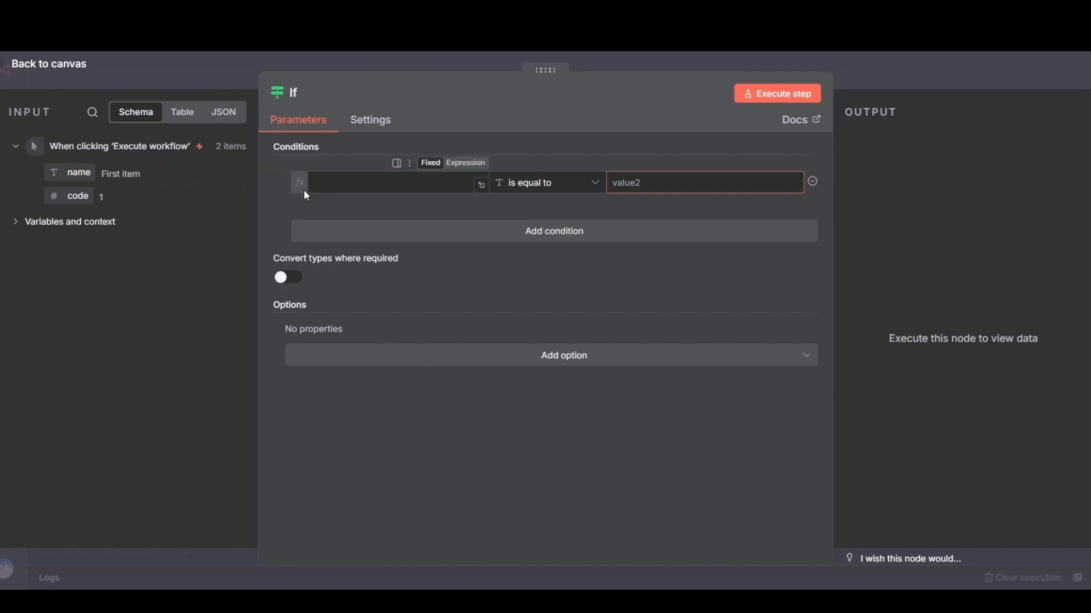
left_click(594, 191)
mouse_move(534, 220)
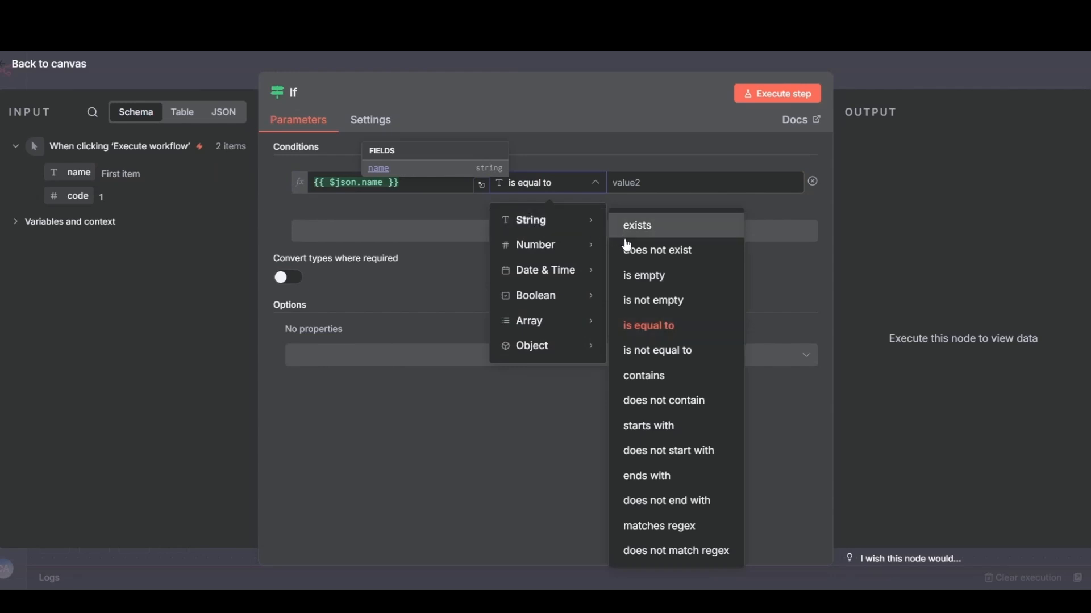
left_click(655, 330)
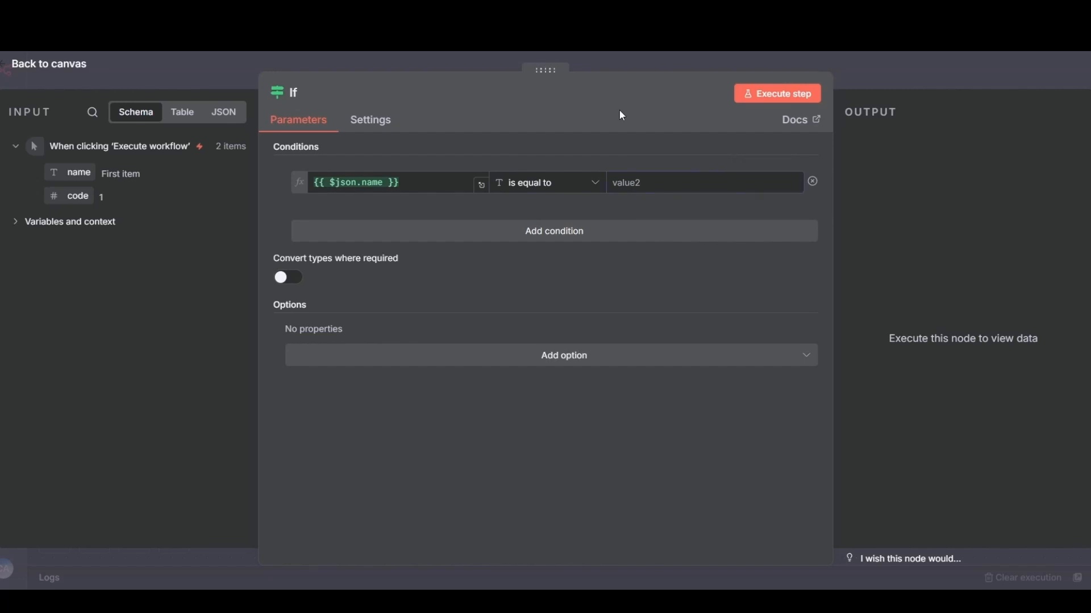
Try One as the If condition's comparison value, execute the node and show the False Branch output
left_click(632, 184)
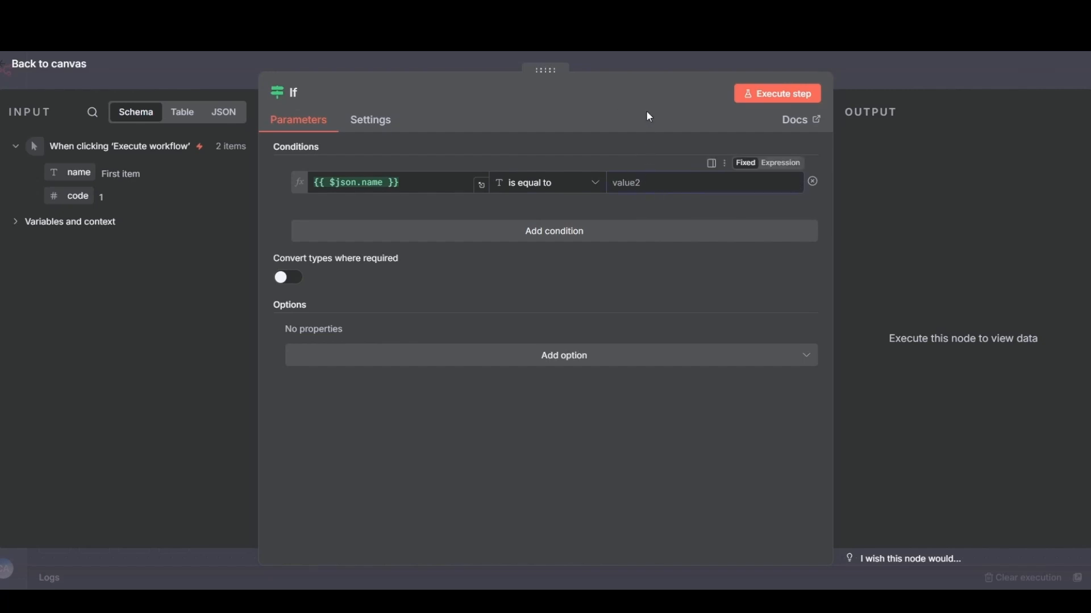
type("One")
left_click(760, 97)
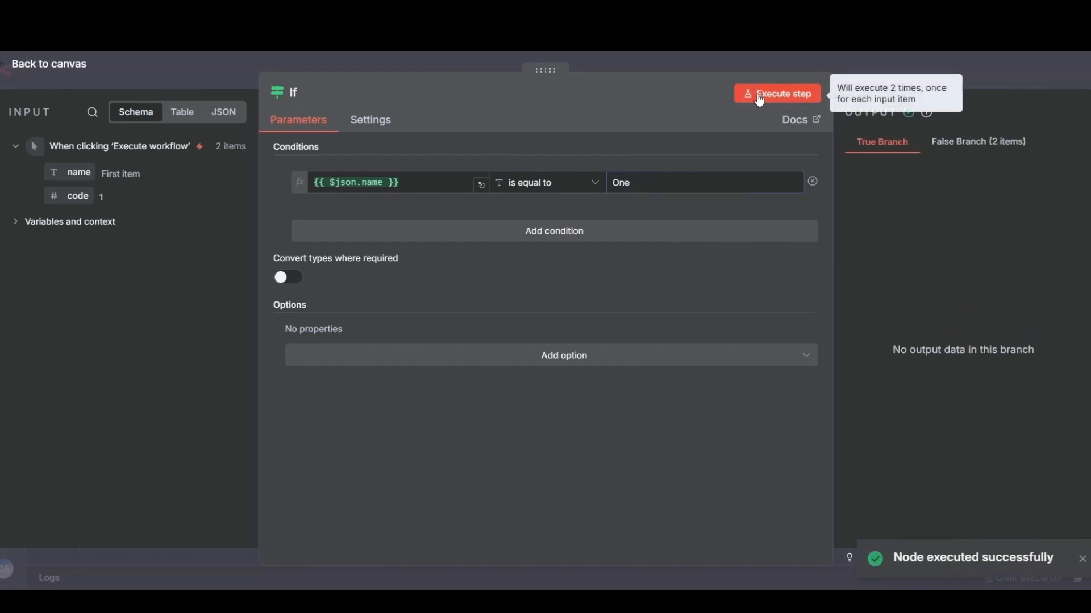
left_click(966, 150)
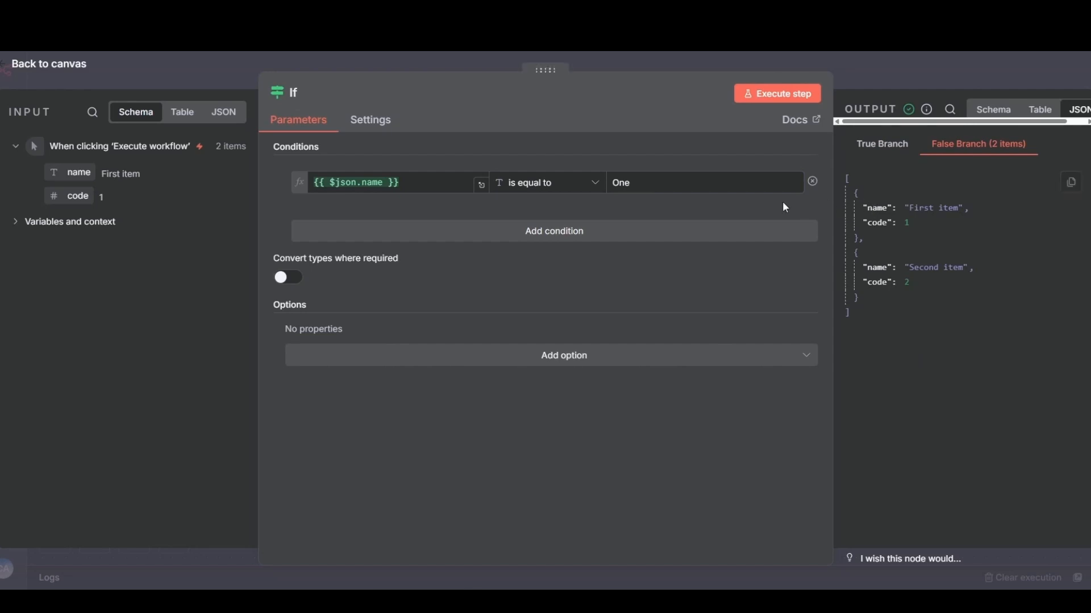
Set the If condition's comparison value to First item, execute the node and check the True Branch output
left_click_drag(648, 186, 609, 182)
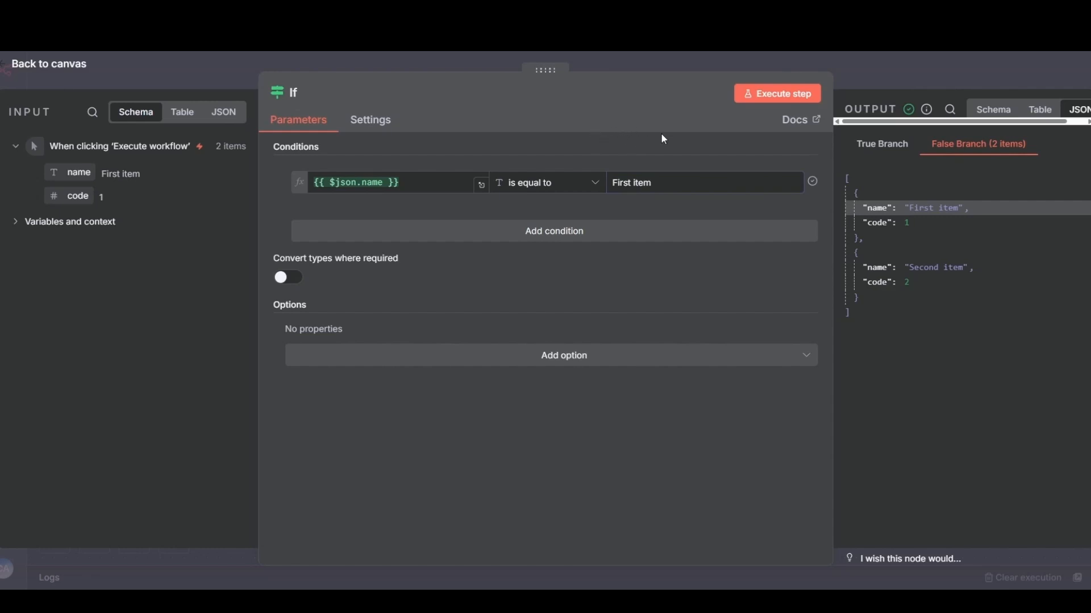
left_click(759, 105)
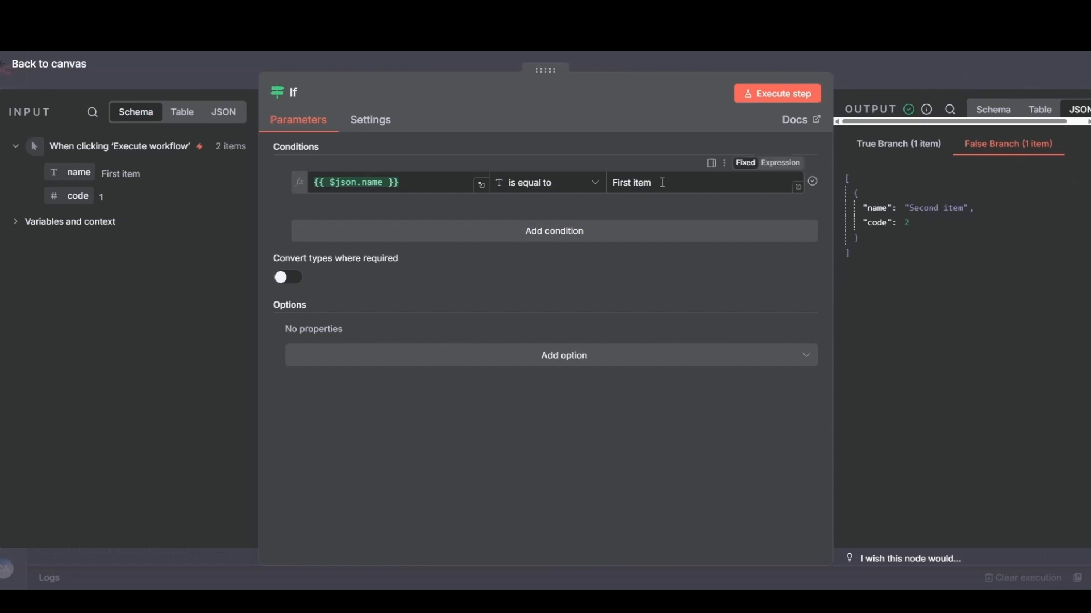
left_click(897, 145)
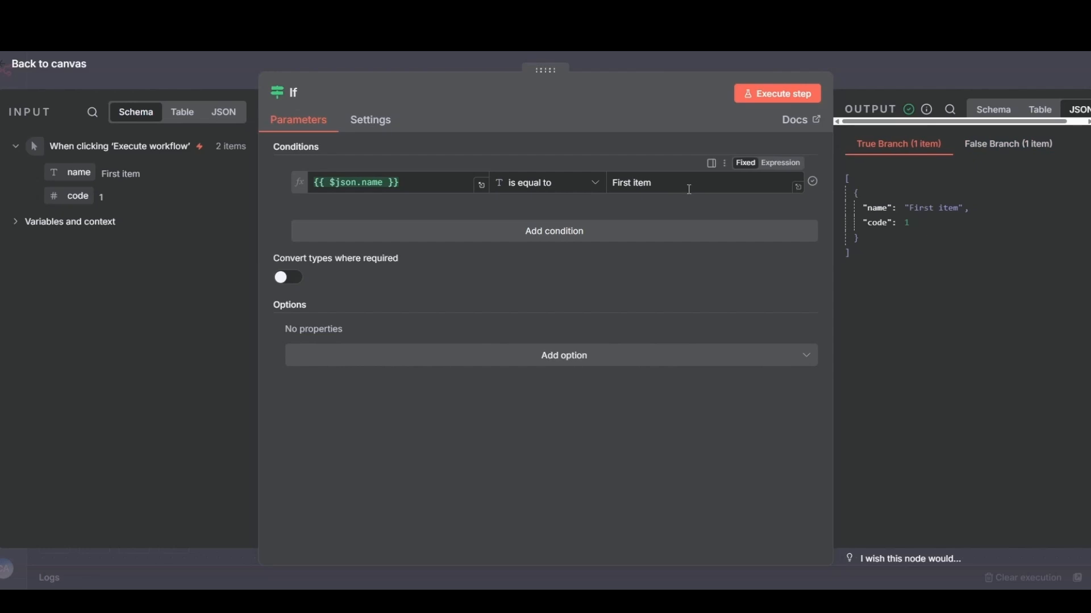
key("Escape")
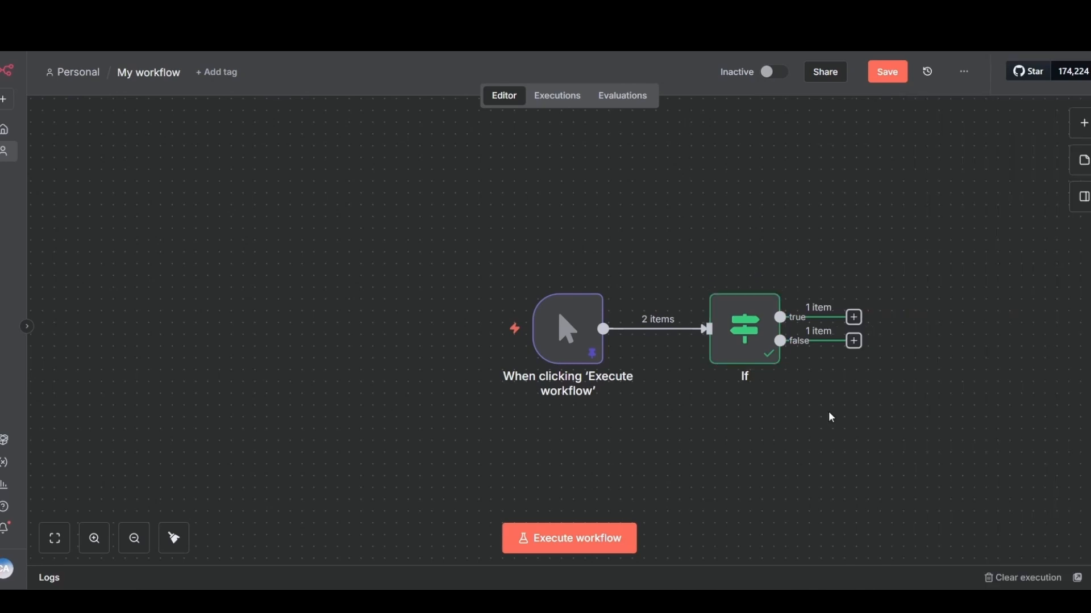
Add a Wait node from the flow nodes to the If node's true branch
left_click(854, 318)
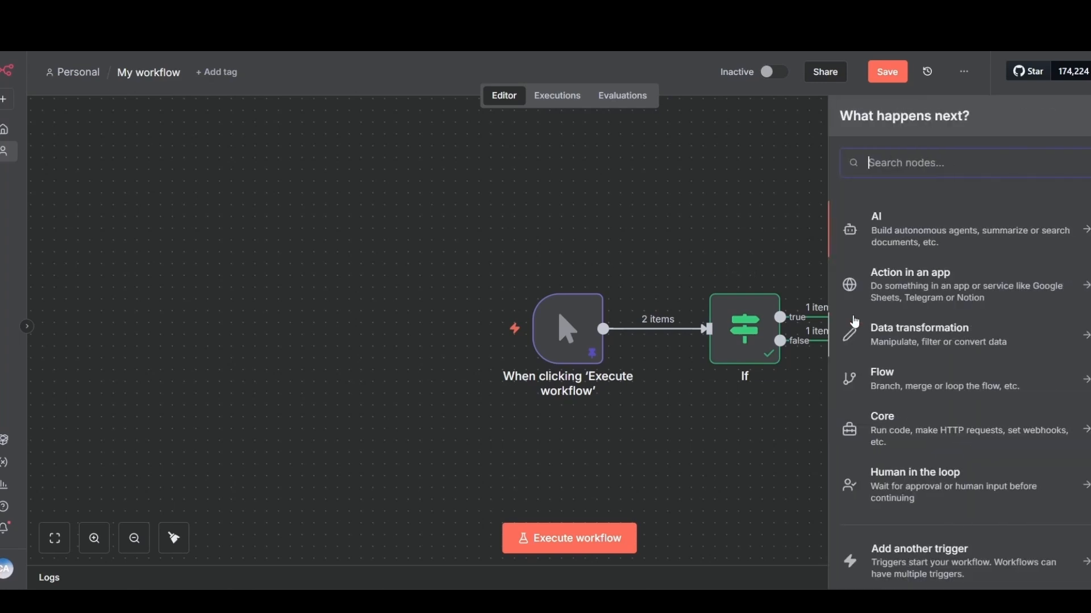
left_click(903, 386)
scroll(901, 385, "down", 3)
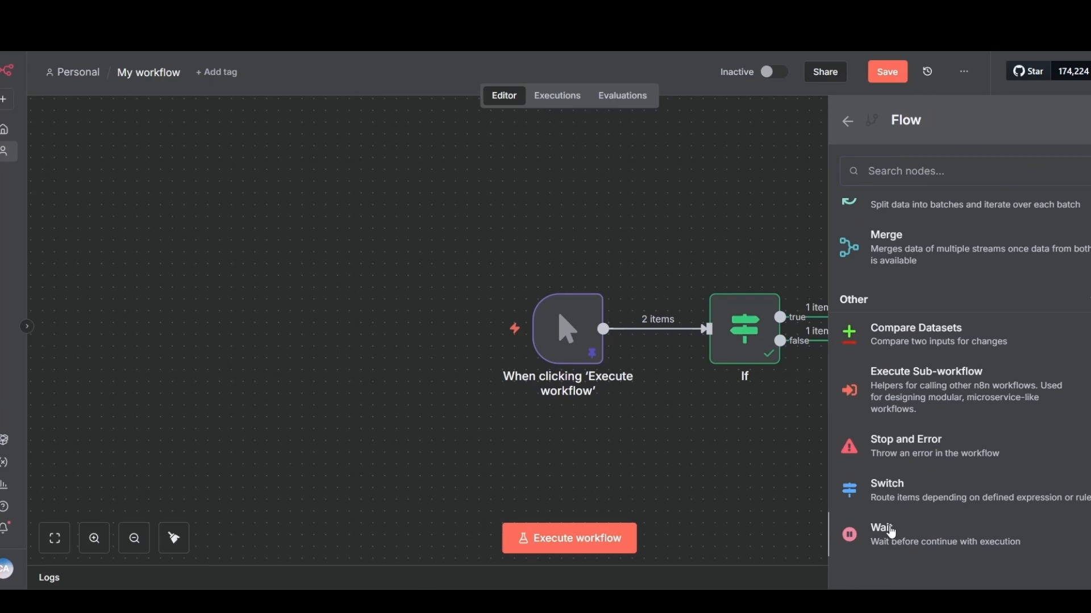
left_click(891, 533)
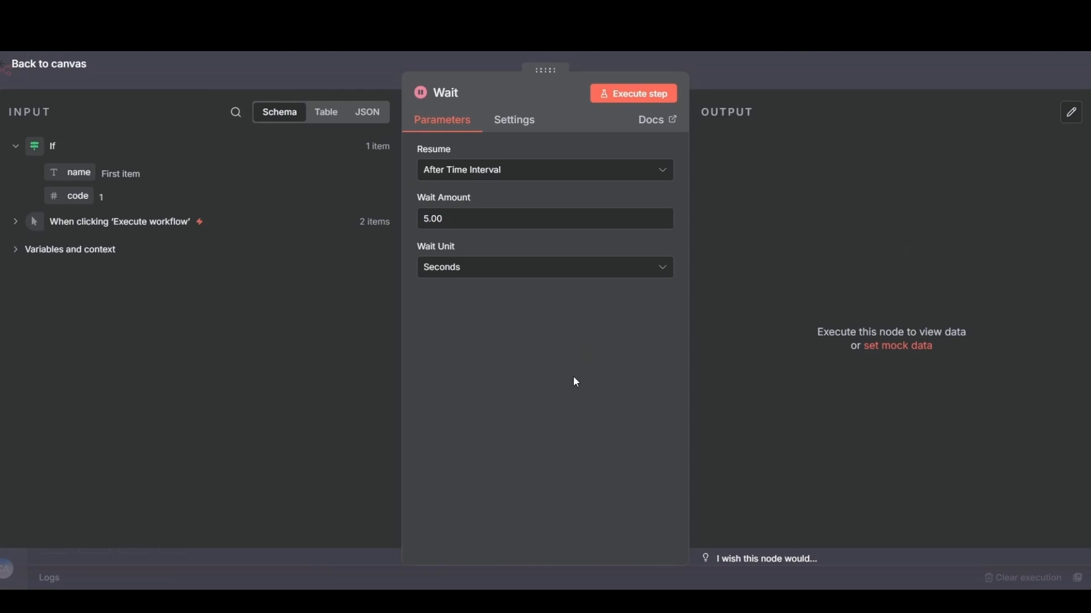
Review the Wait node's wait amount, available wait units and resume options
left_click(449, 219)
left_click_drag(449, 219, 425, 220)
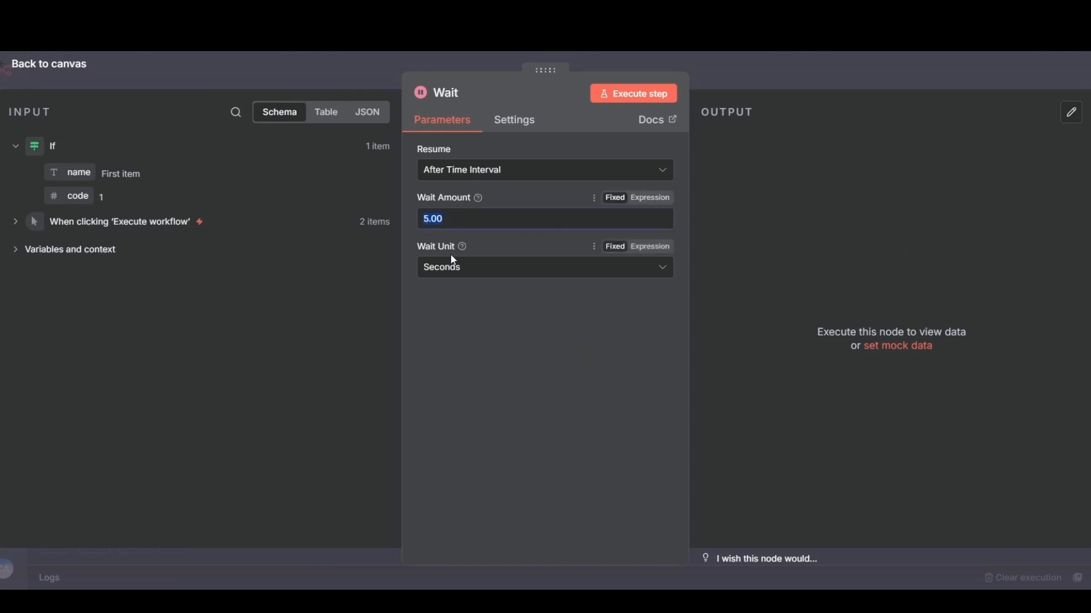
left_click(457, 272)
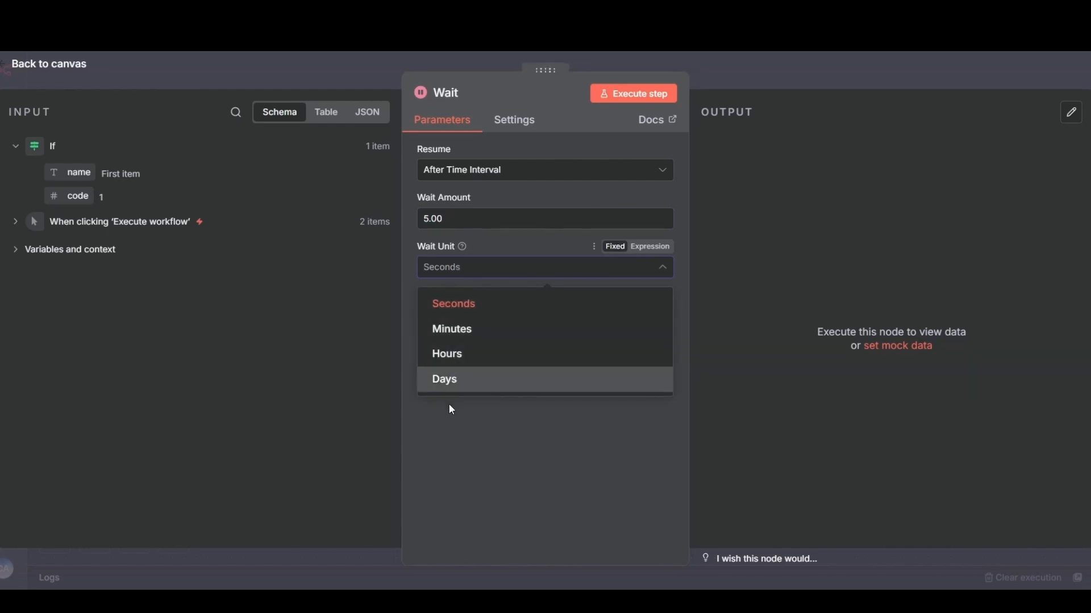
left_click(444, 440)
left_click(479, 172)
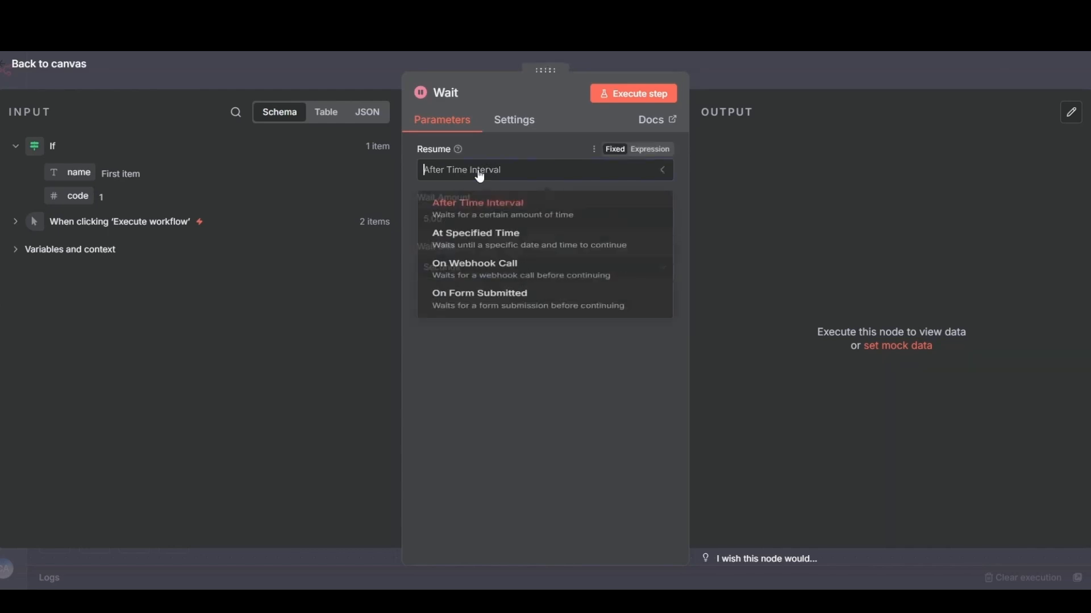
left_click(478, 252)
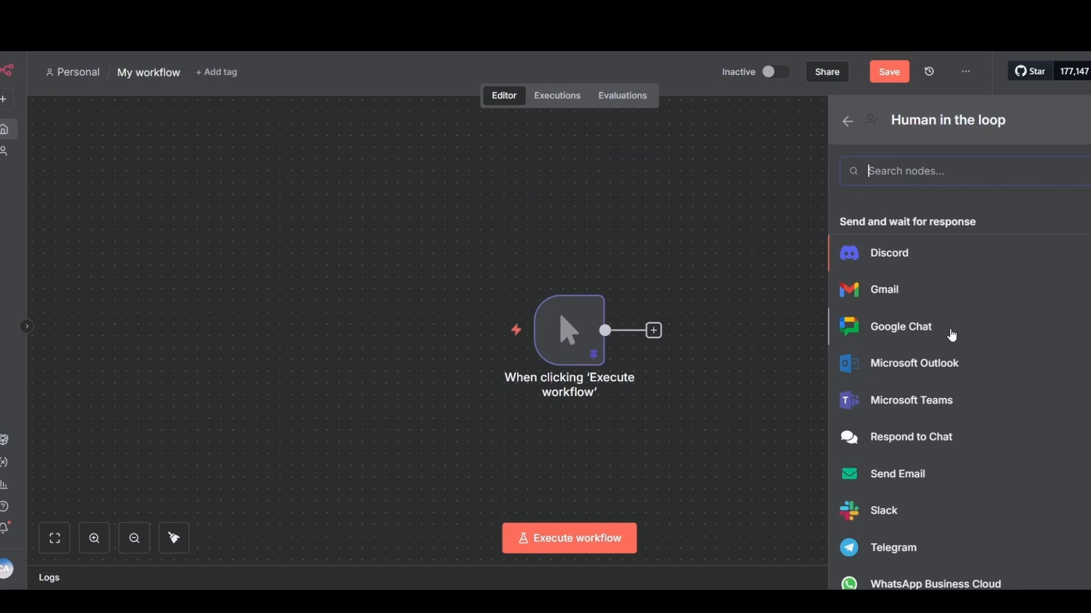
Browse the available Human in the loop nodes and the app action nodes
scroll(928, 415, "down", 1)
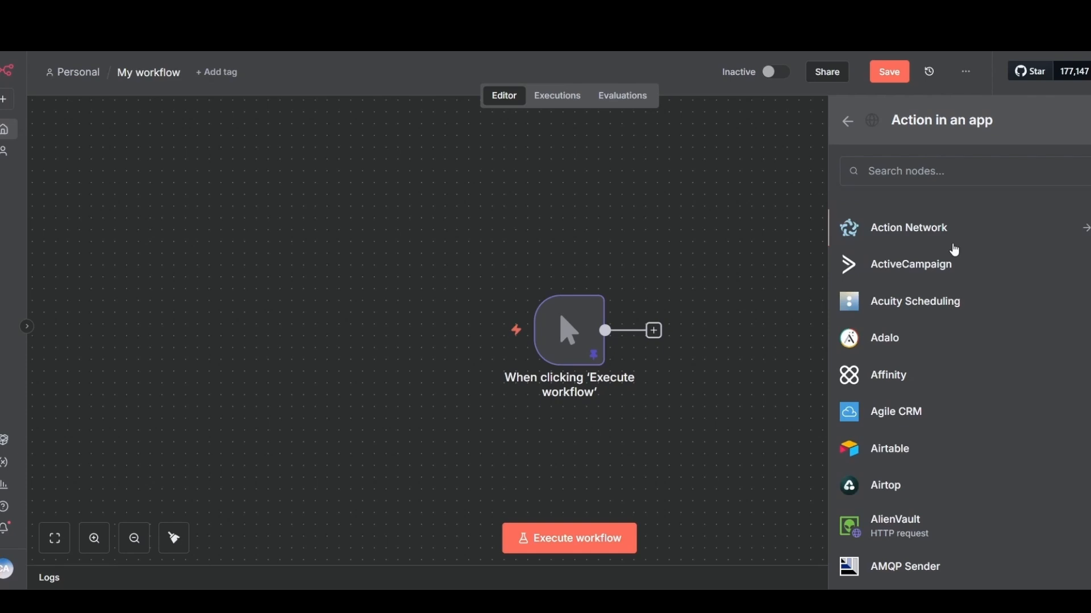
scroll(946, 303, "down", 5)
scroll(932, 366, "down", 4)
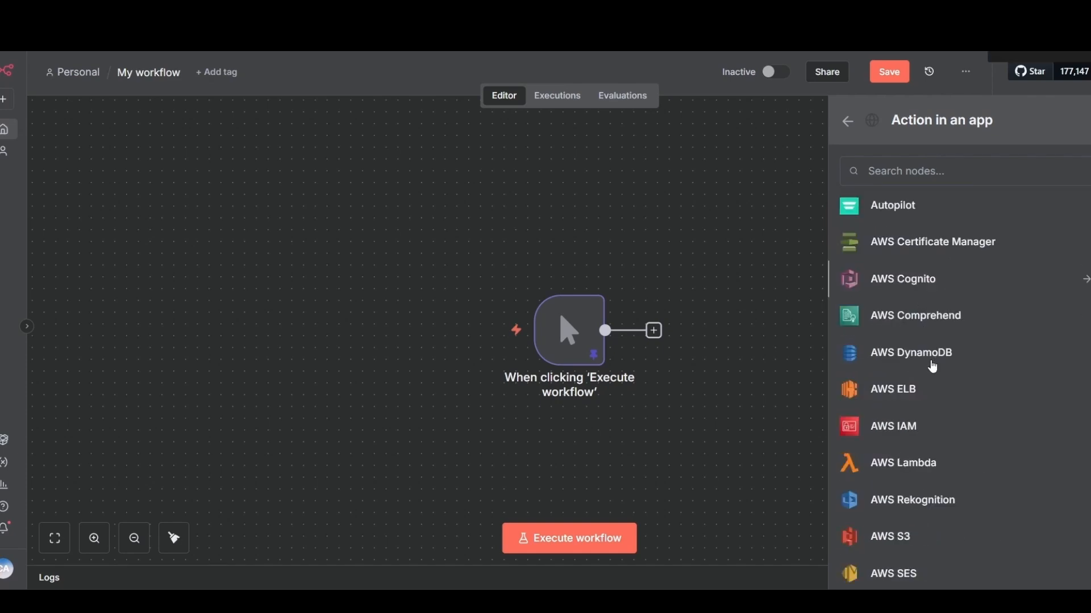
scroll(932, 366, "down", 5)
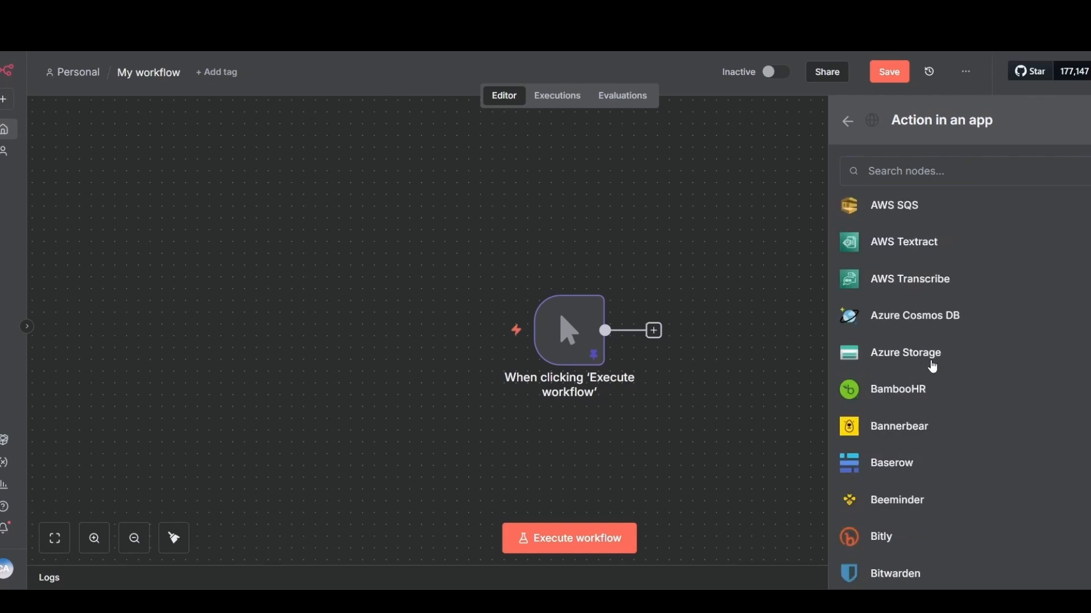
scroll(932, 366, "down", 10)
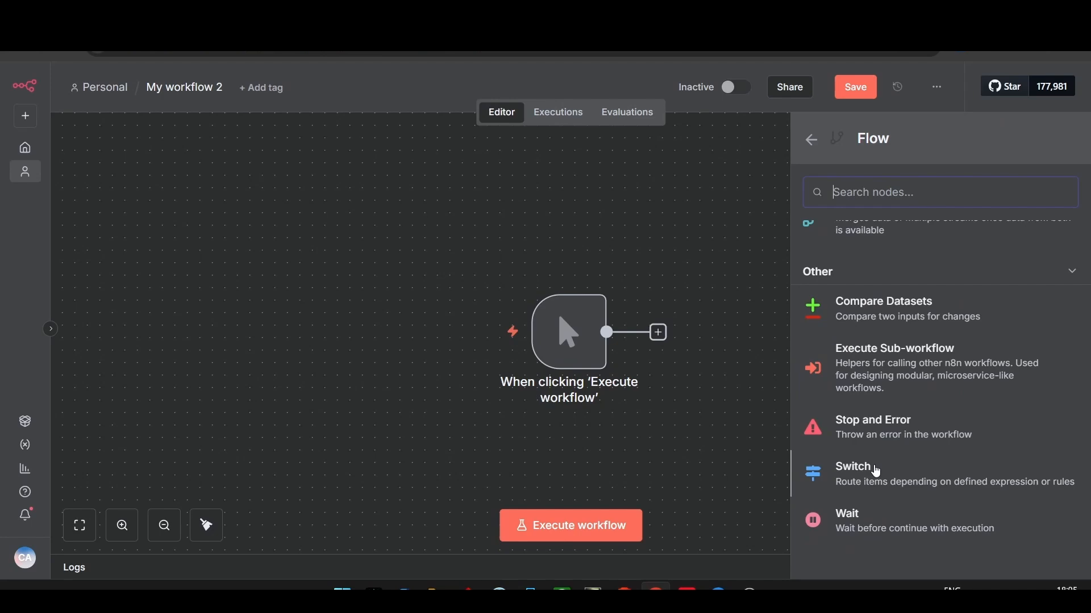
Add a Switch node after the manual trigger with name rules for First item and Second item, and show the Output 0 data
left_click(877, 472)
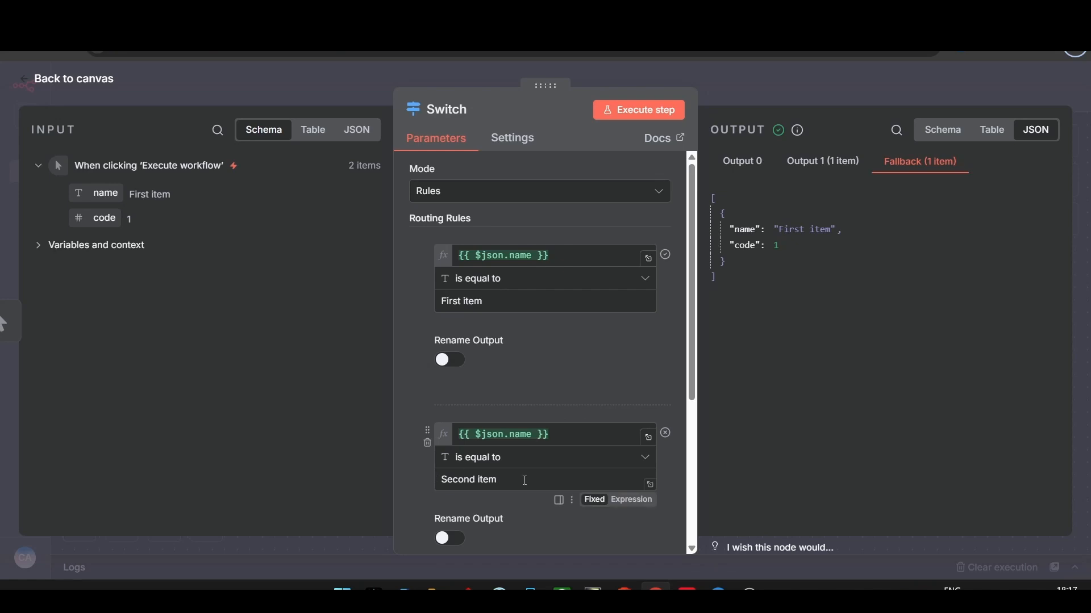
scroll(416, 469, "down", 4)
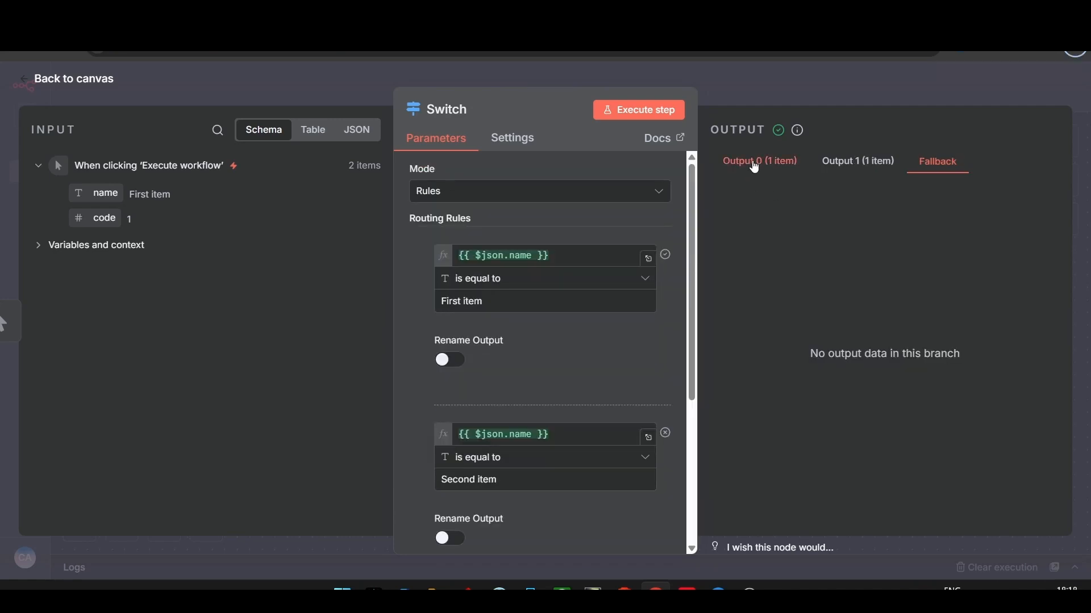
left_click(755, 165)
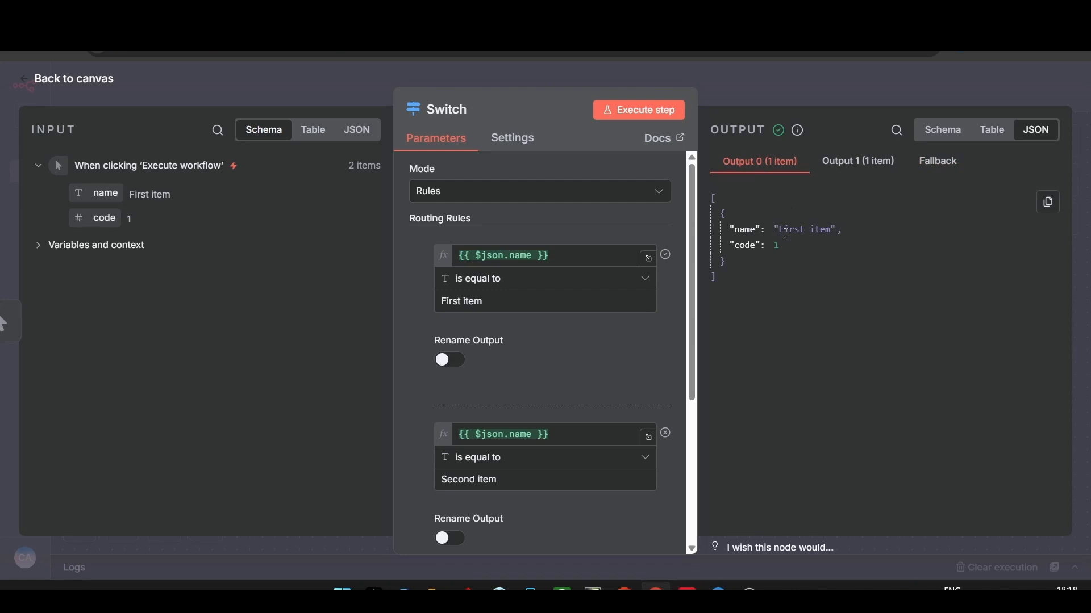
Show the Switch node's Output 1 and Fallback data
left_click(834, 164)
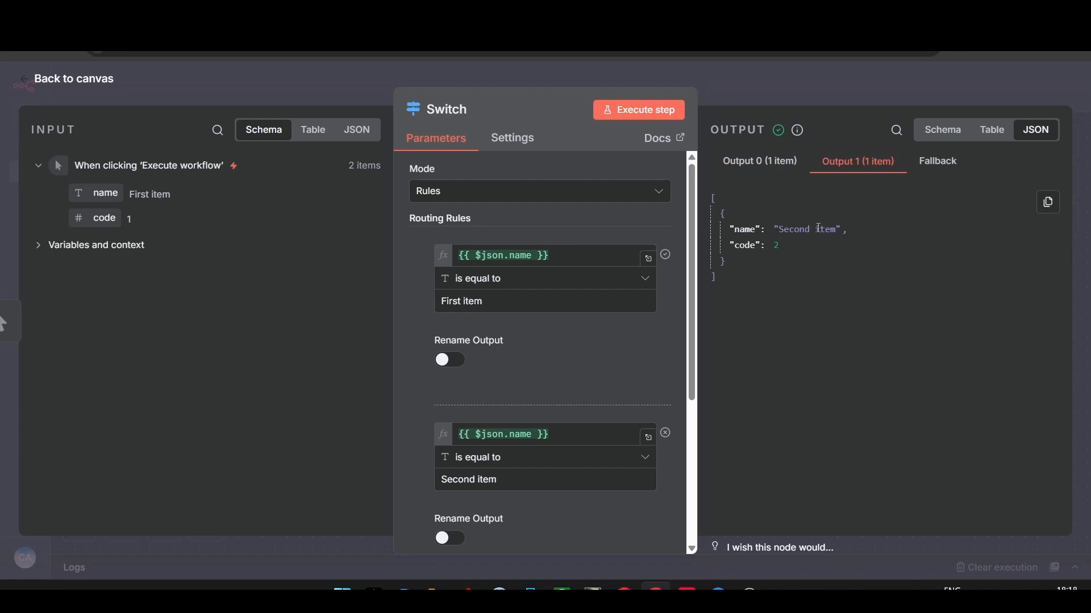
left_click(939, 165)
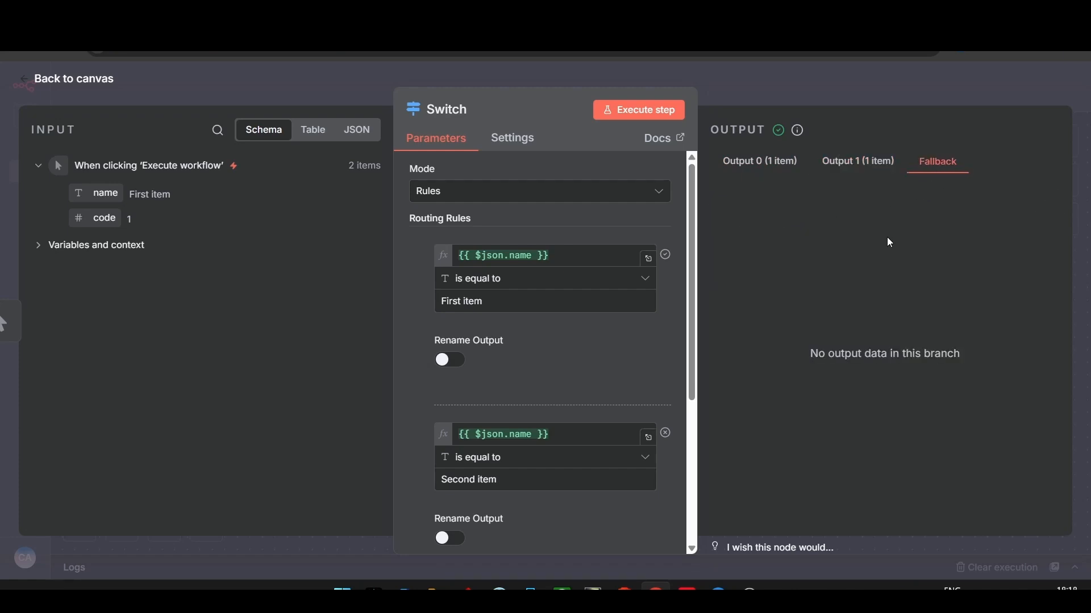
Change the first routing rule's comparison value to First ite, rerun the Switch step, and compare it with the item's name in the Fallback output
left_click(579, 304)
key("BackSpace")
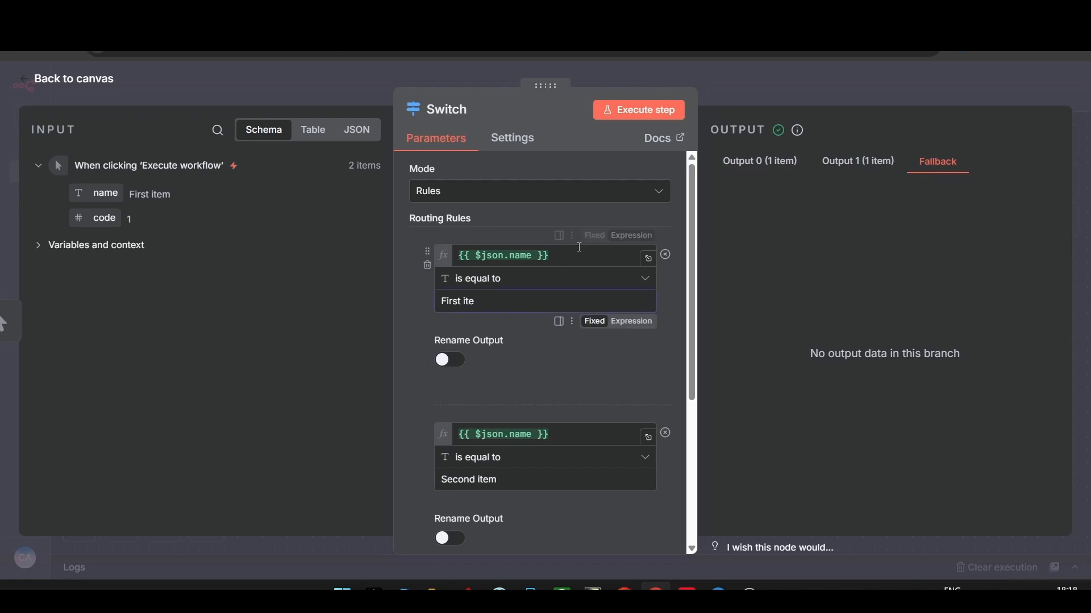
left_click(654, 124)
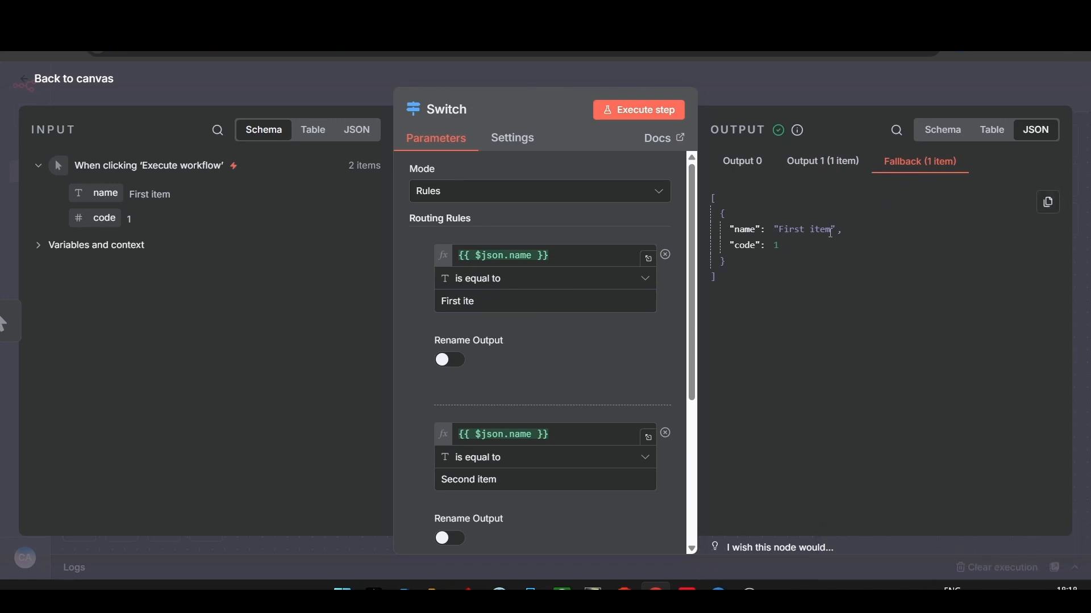
left_click_drag(831, 233, 781, 227)
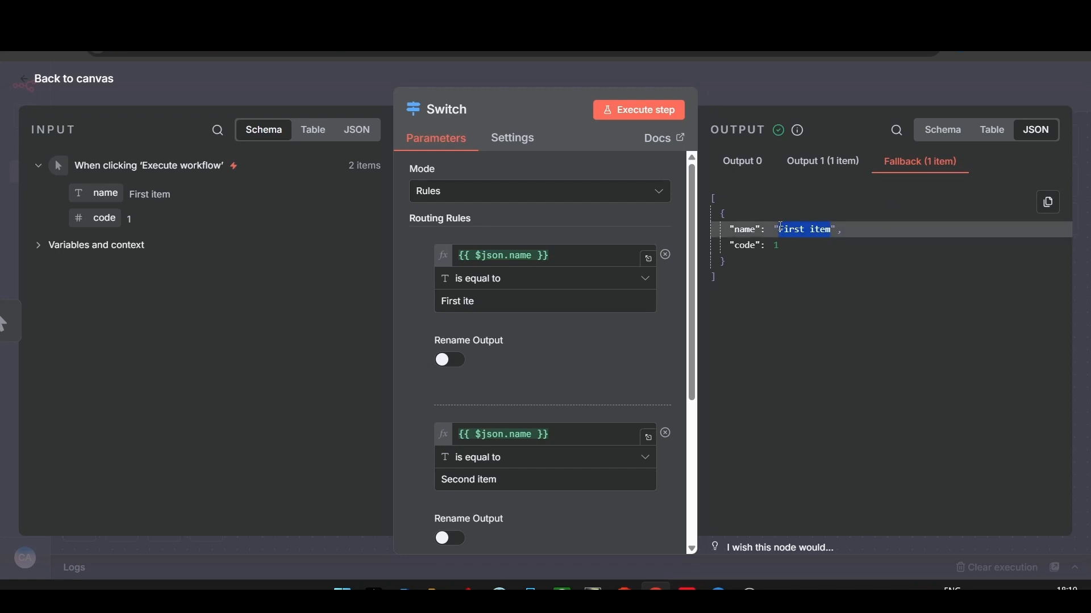
left_click(500, 298)
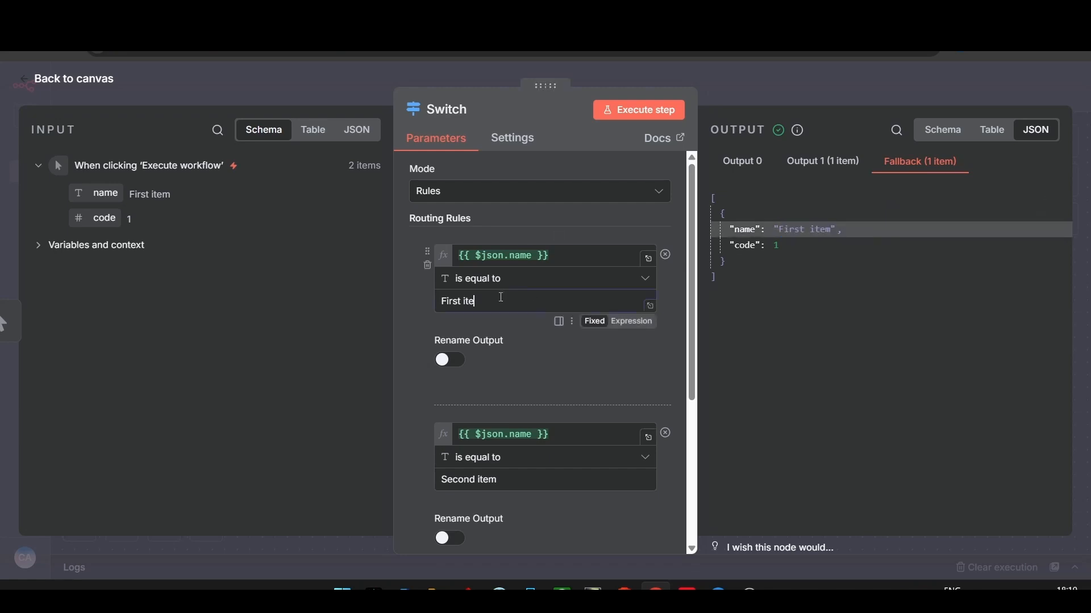
left_click_drag(496, 299, 390, 290)
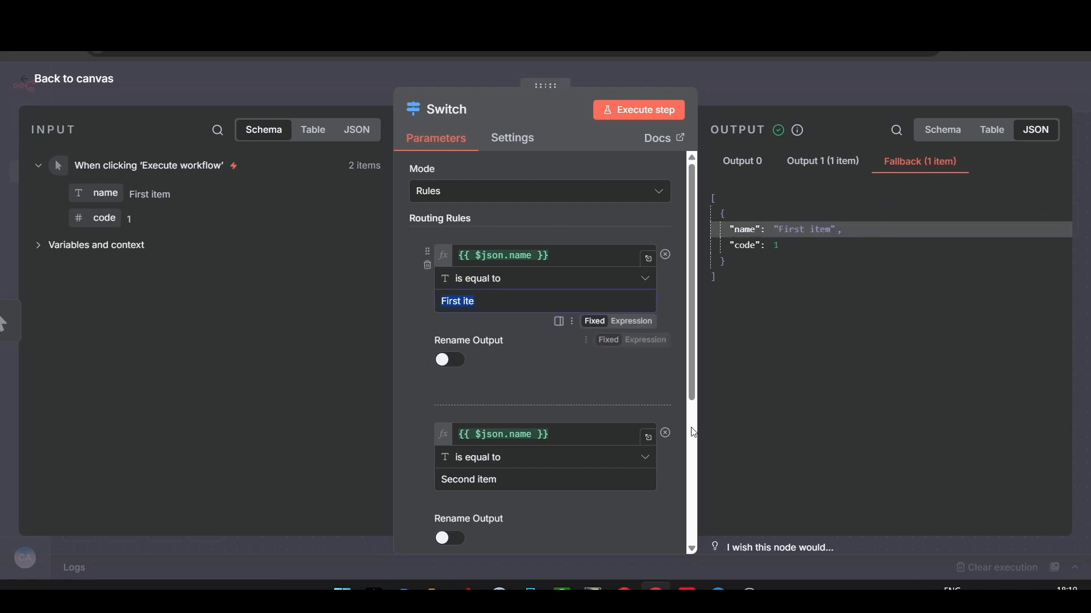
Reopen the Switch node from the canvas, review its additional options, and choose Expression as its mode
key("Escape")
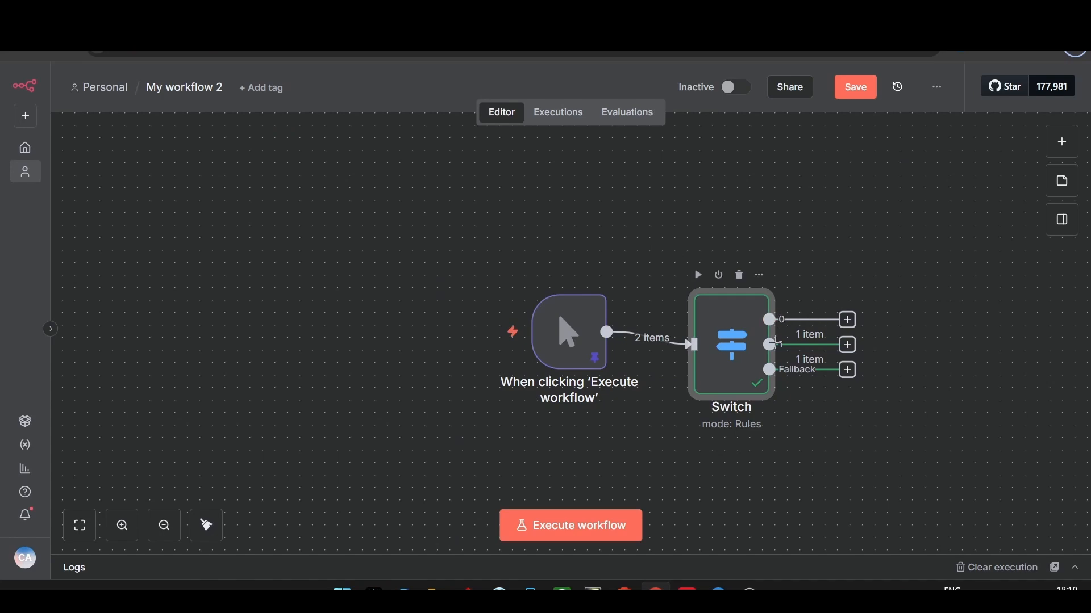
key("Return")
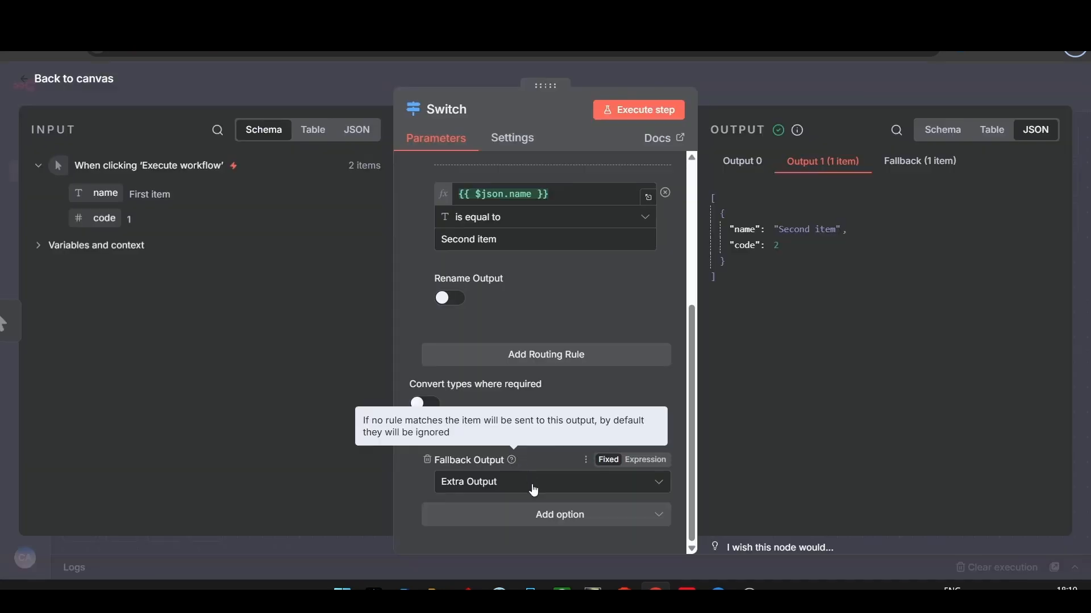
left_click(530, 516)
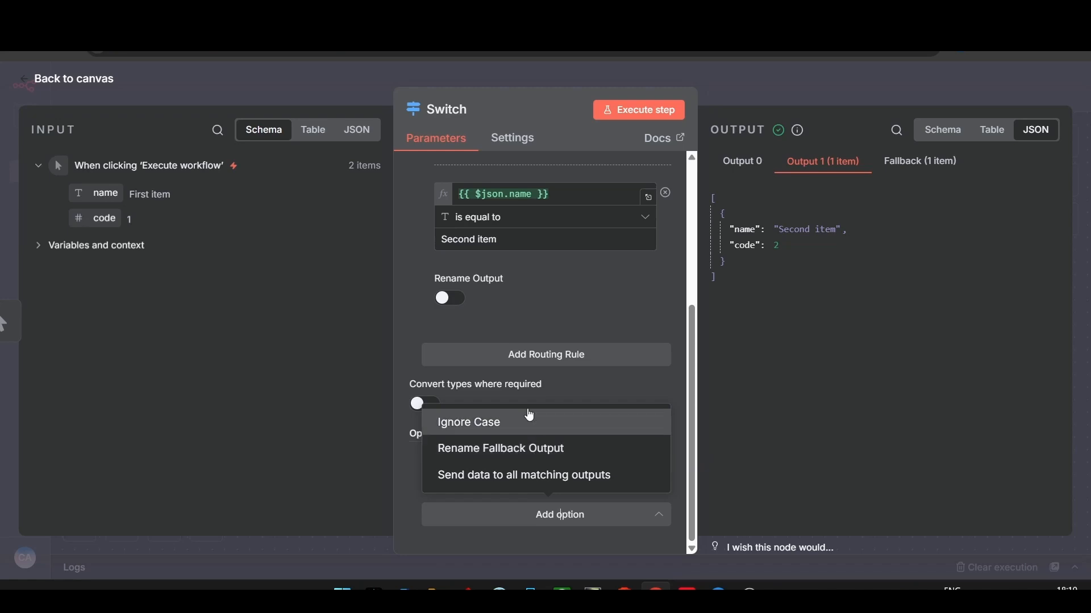
scroll(512, 315, "up", 3)
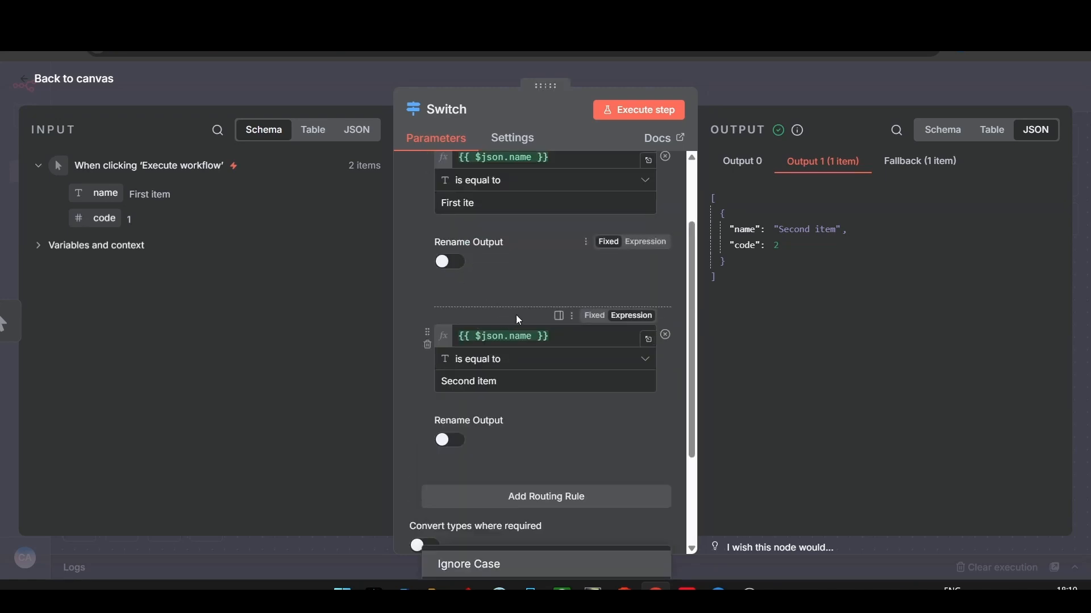
scroll(516, 315, "down", 3)
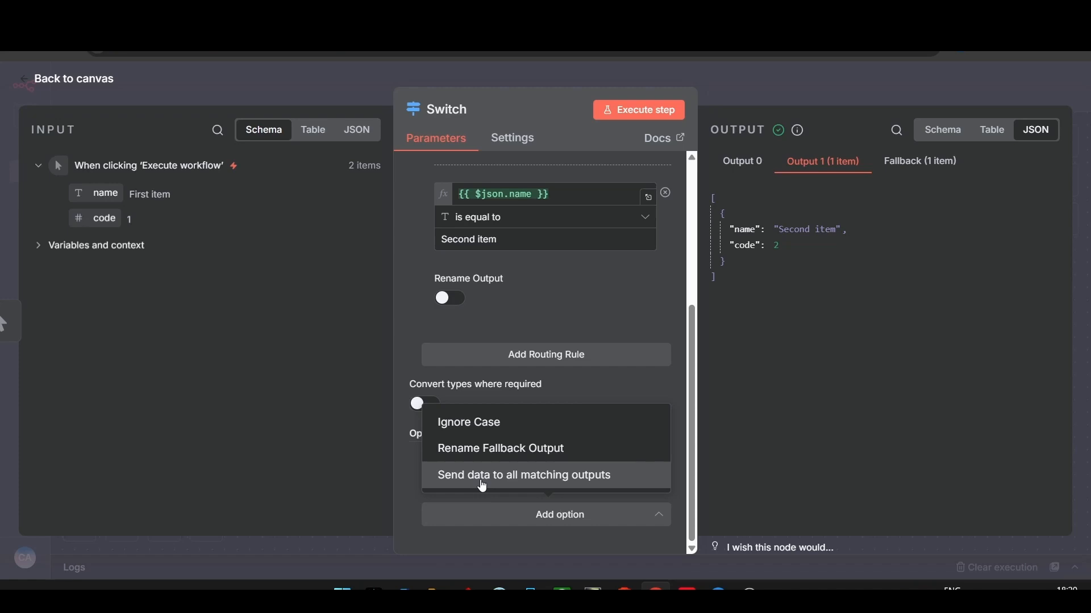
left_click(534, 475)
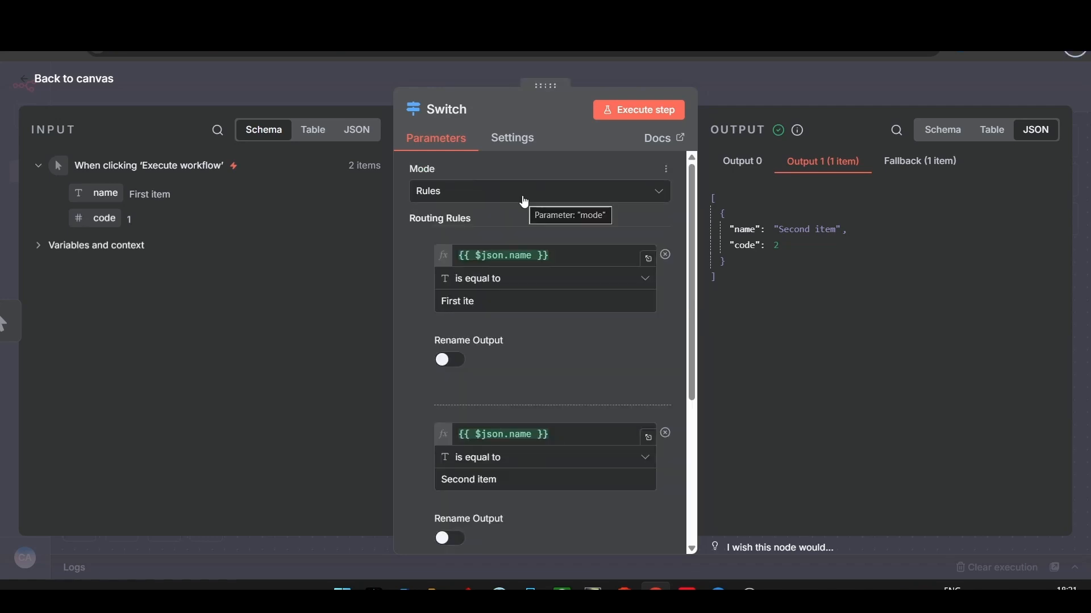
left_click(524, 203)
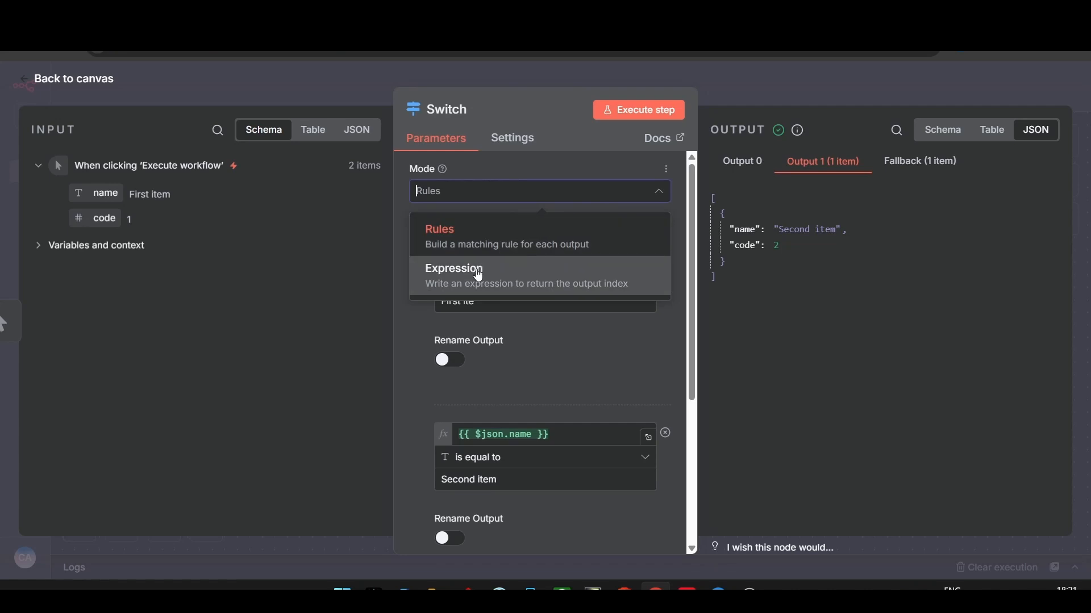
left_click(498, 274)
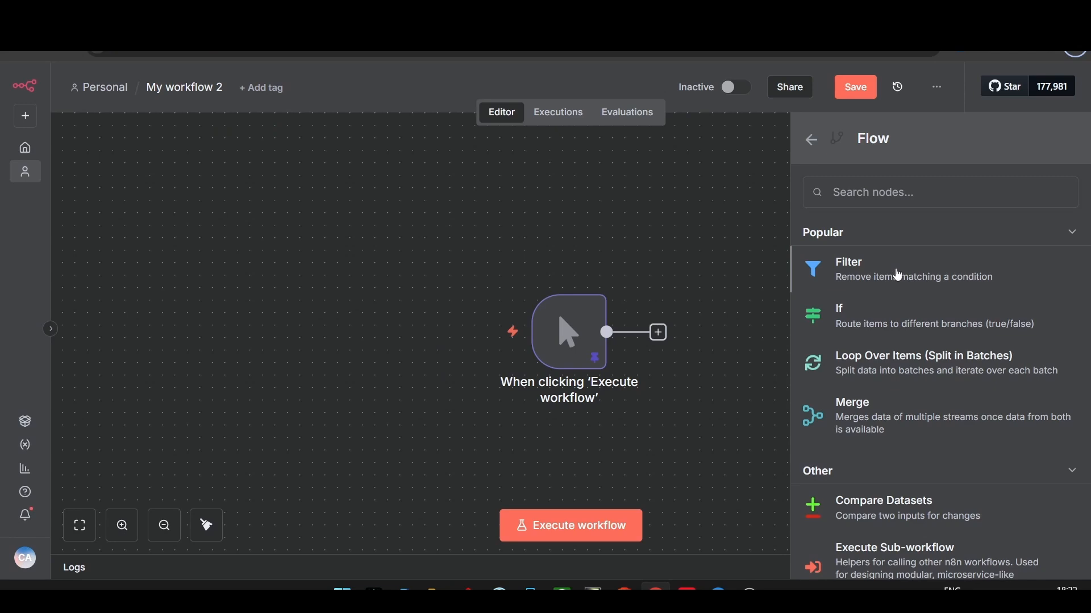
Run a new Filter node that keeps items whose name is equal to First item, and check its Ignore Case option
left_click(898, 274)
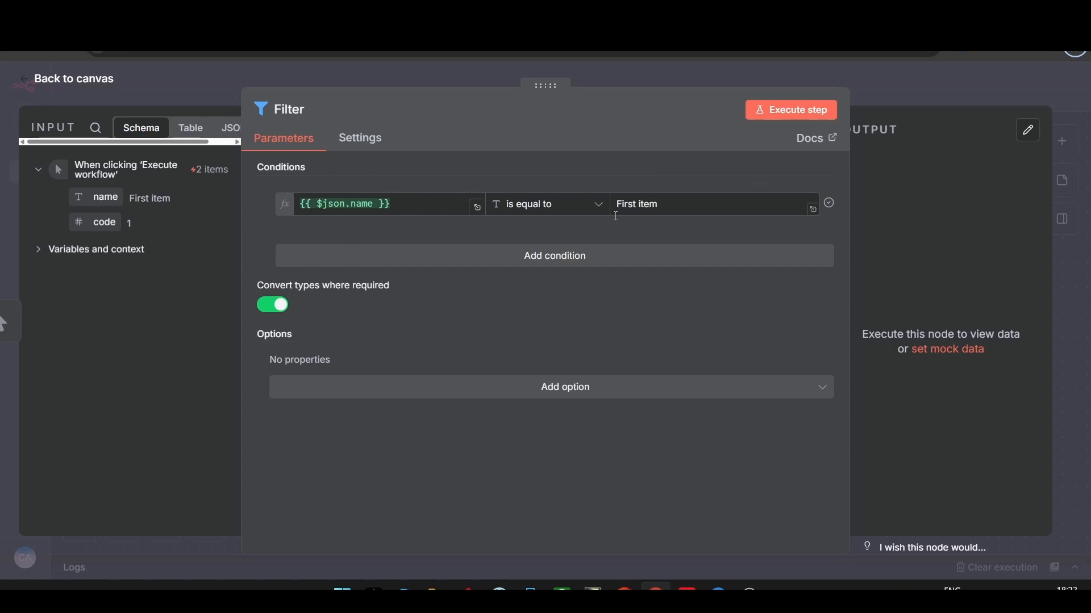
left_click_drag(664, 211, 616, 206)
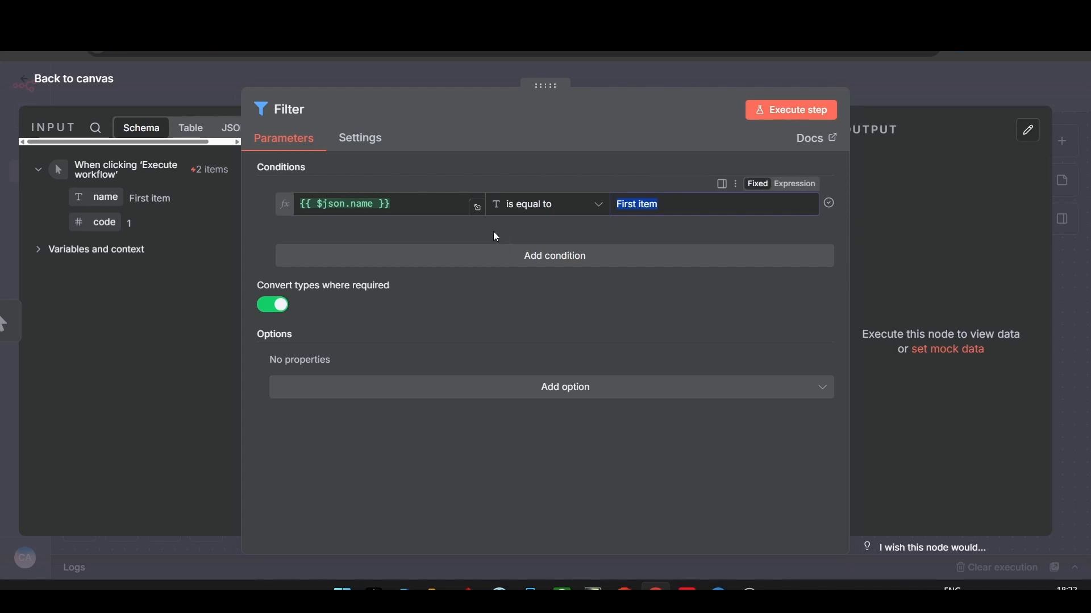
left_click(609, 150)
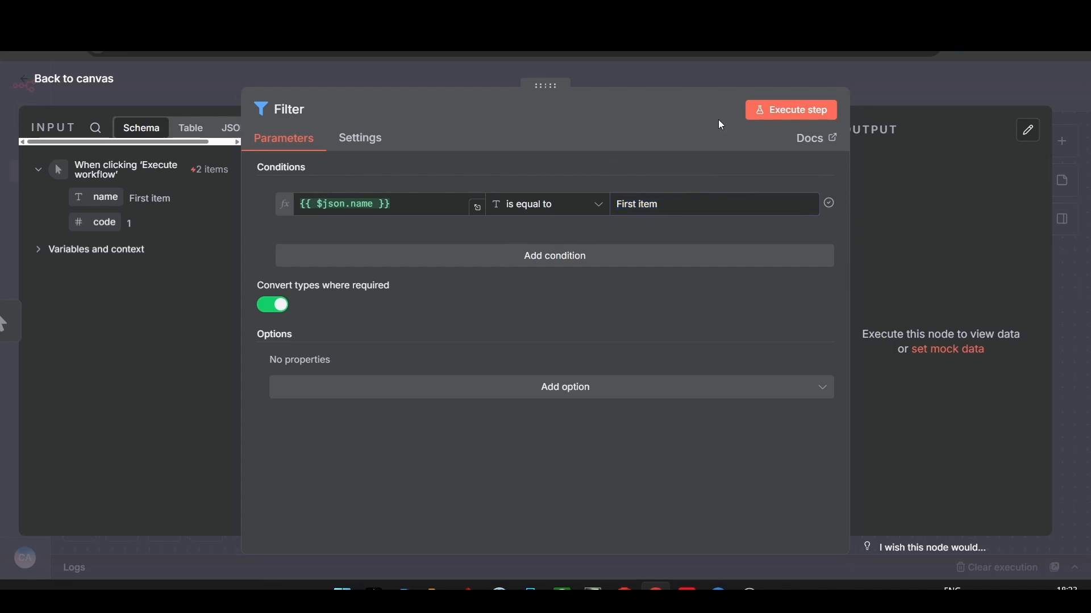
left_click(766, 110)
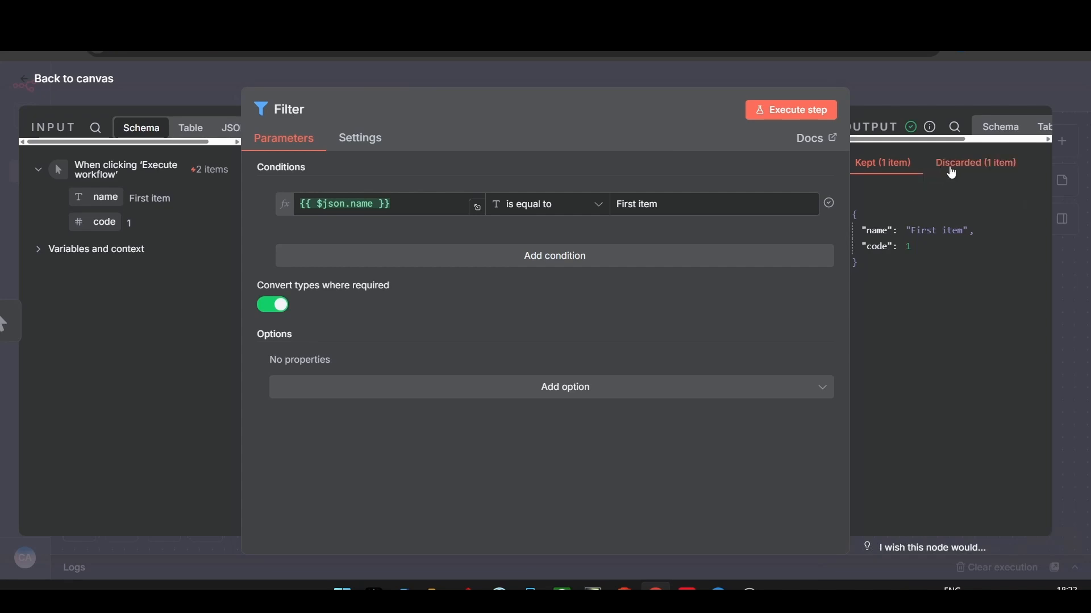
left_click(425, 394)
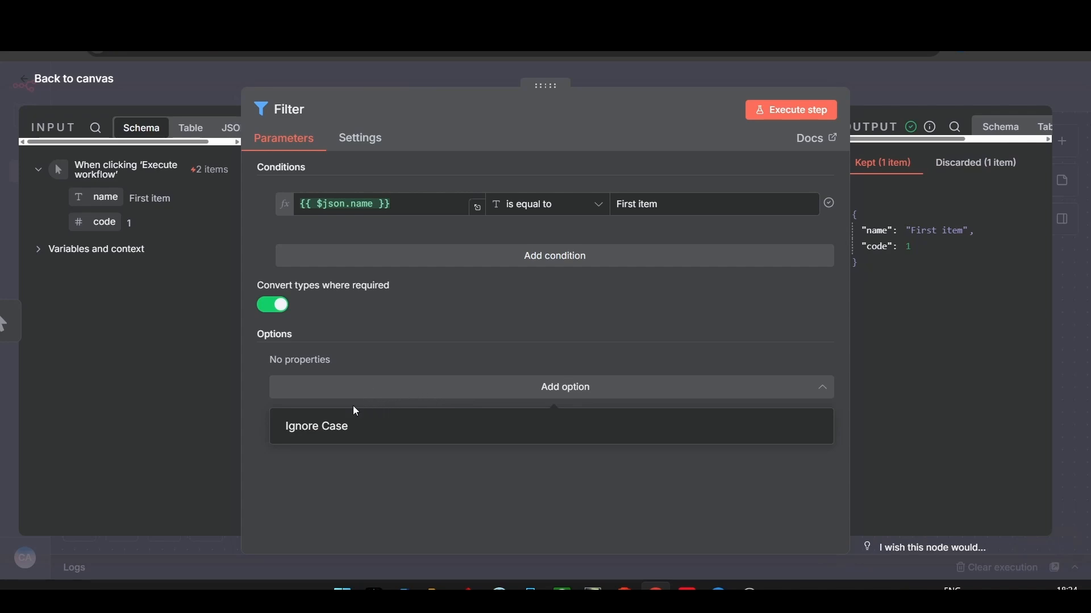
left_click(353, 427)
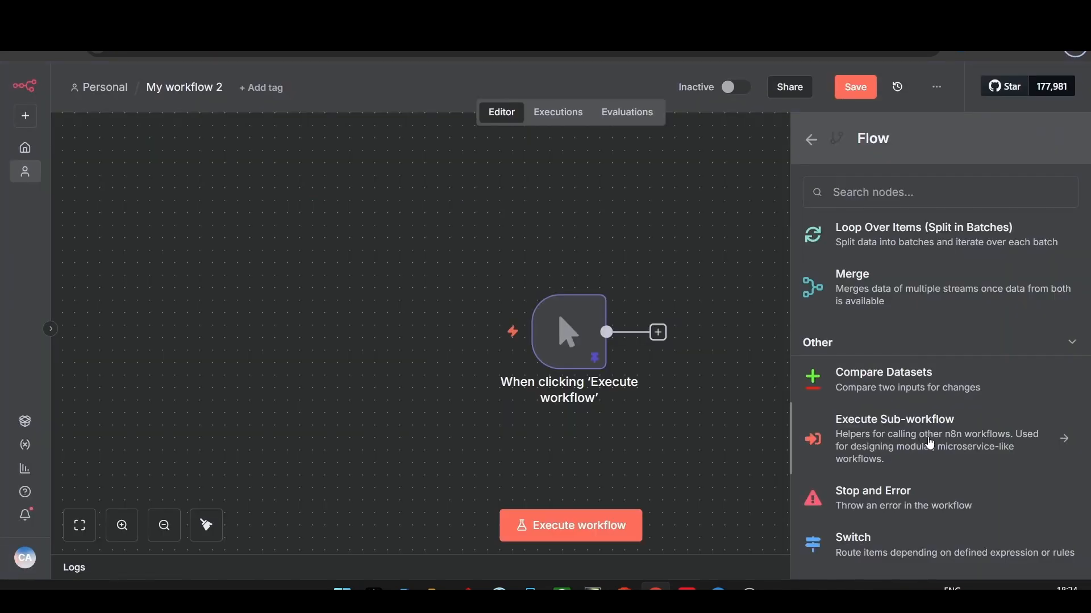
Add an Execute A Sub Workflow node after the manual trigger and review its workflow, source and mode choices
left_click(930, 443)
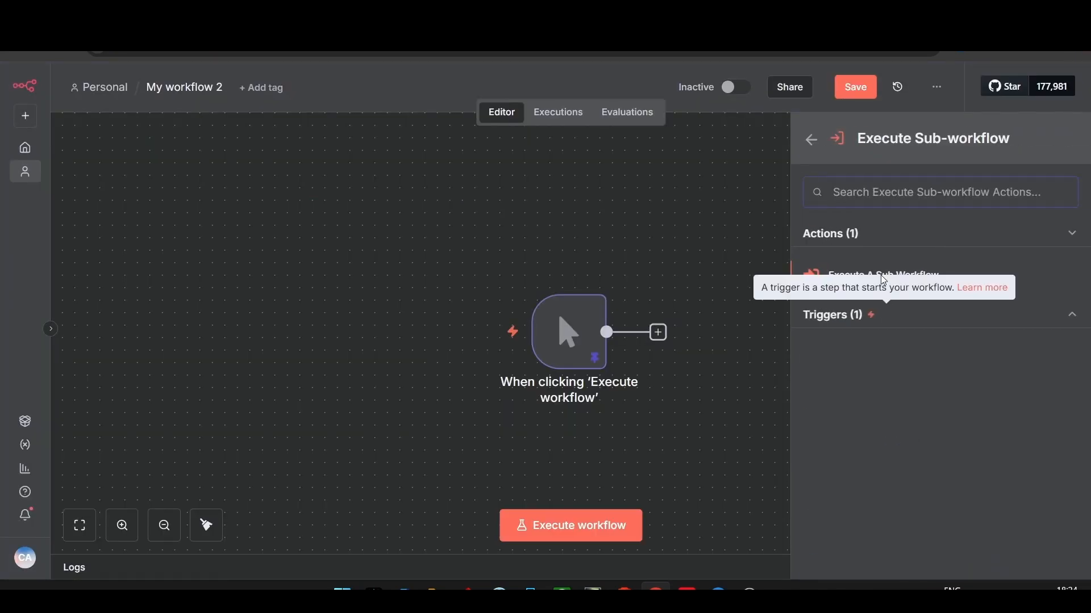
left_click(895, 276)
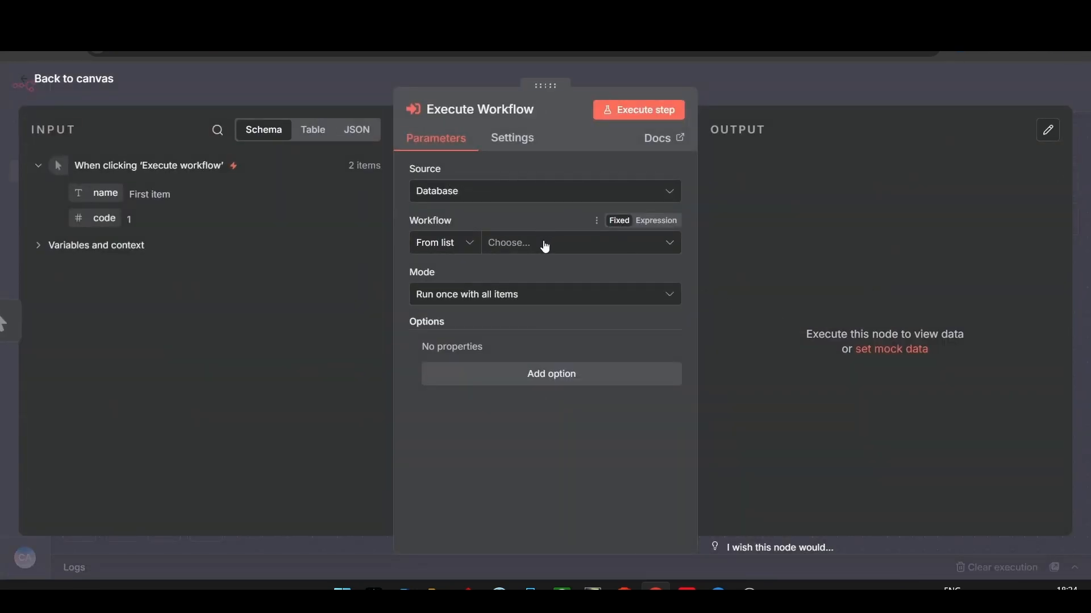
left_click(563, 250)
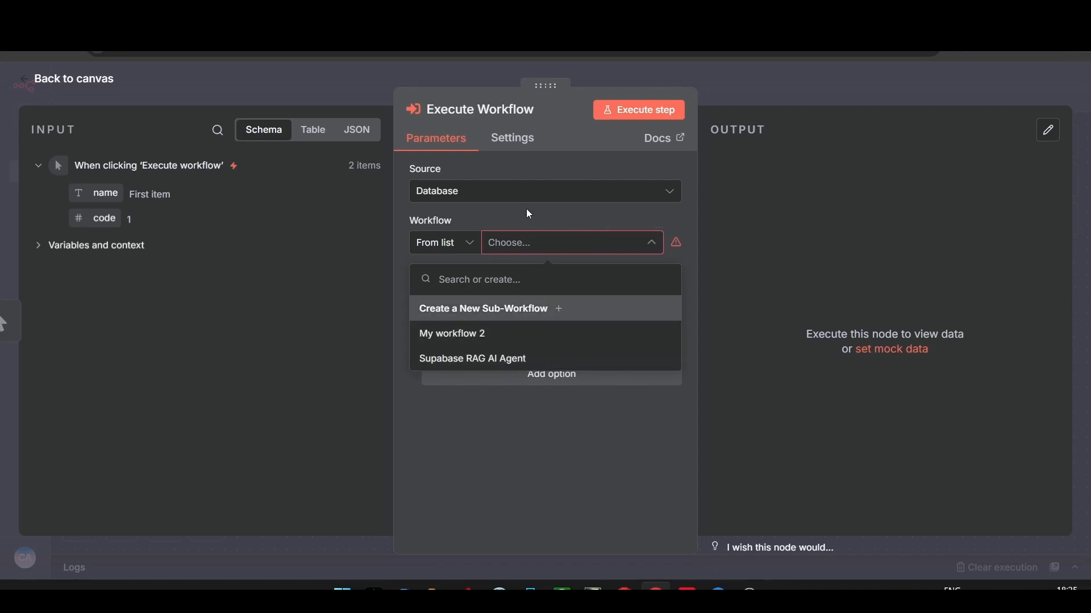
left_click(495, 200)
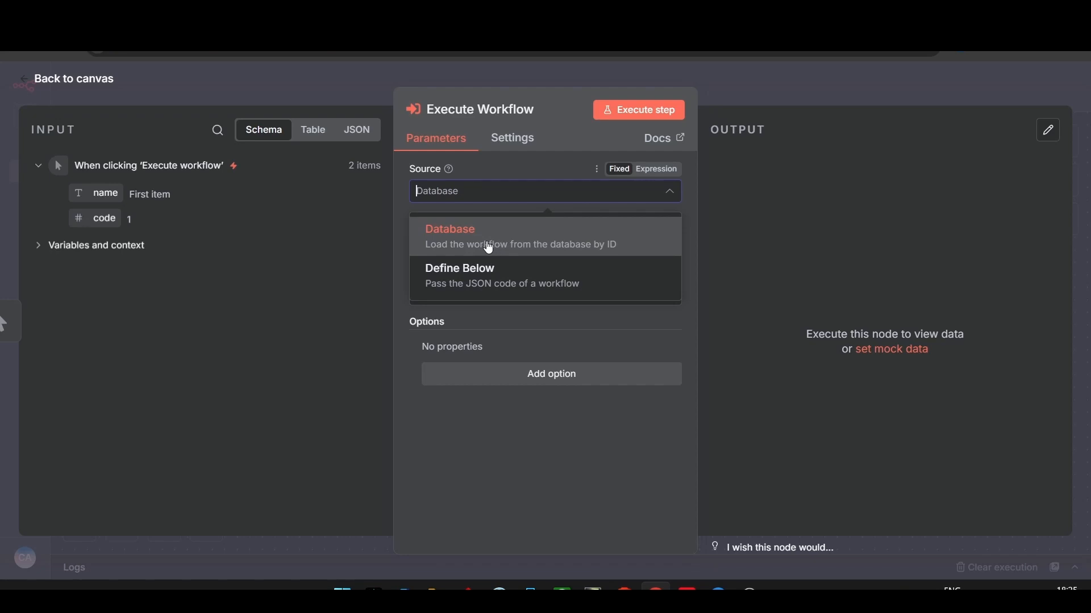
left_click(401, 230)
left_click(488, 303)
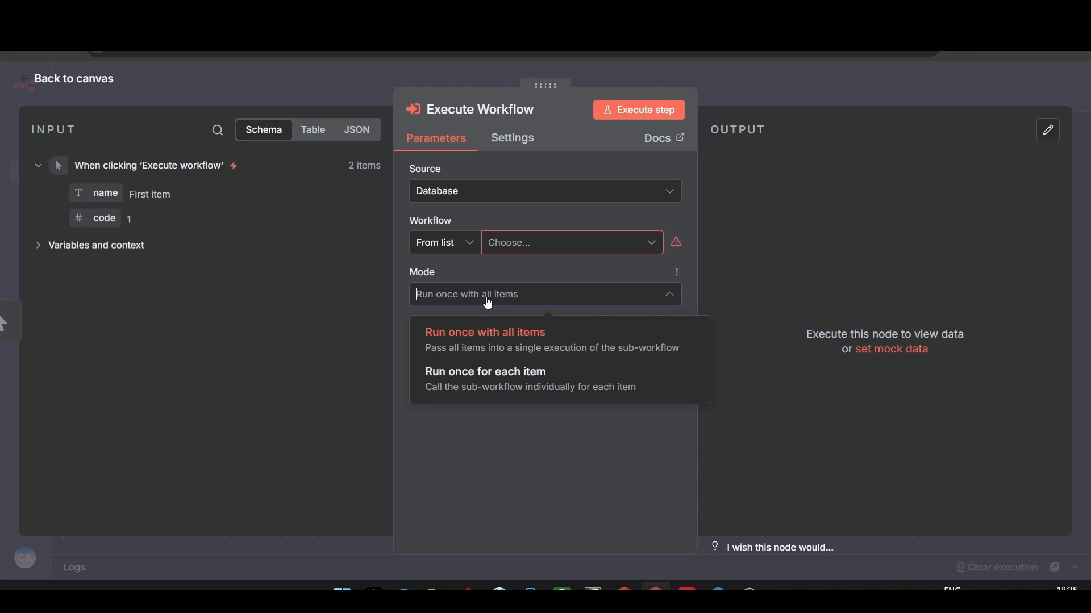
left_click(488, 303)
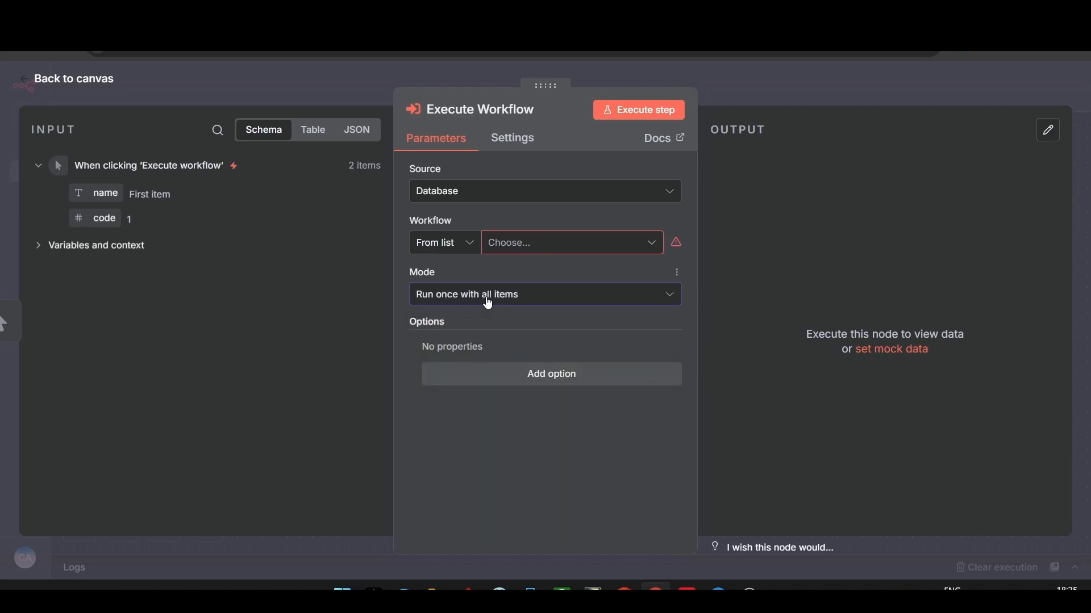
left_click(461, 383)
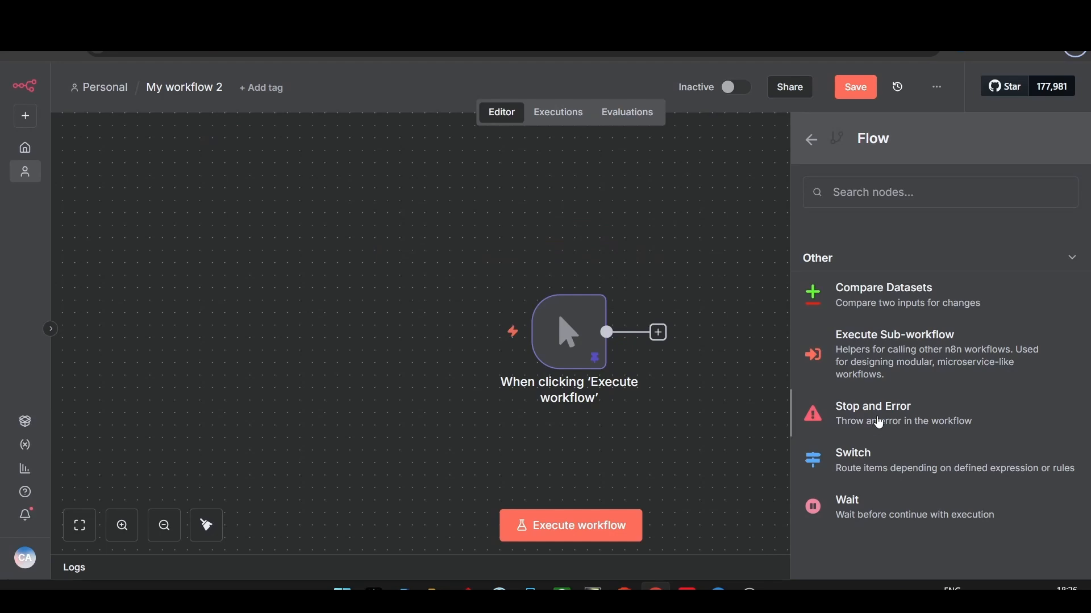
Add a Stop and Error node after the manual trigger and choose Error Object as its error type
left_click(879, 422)
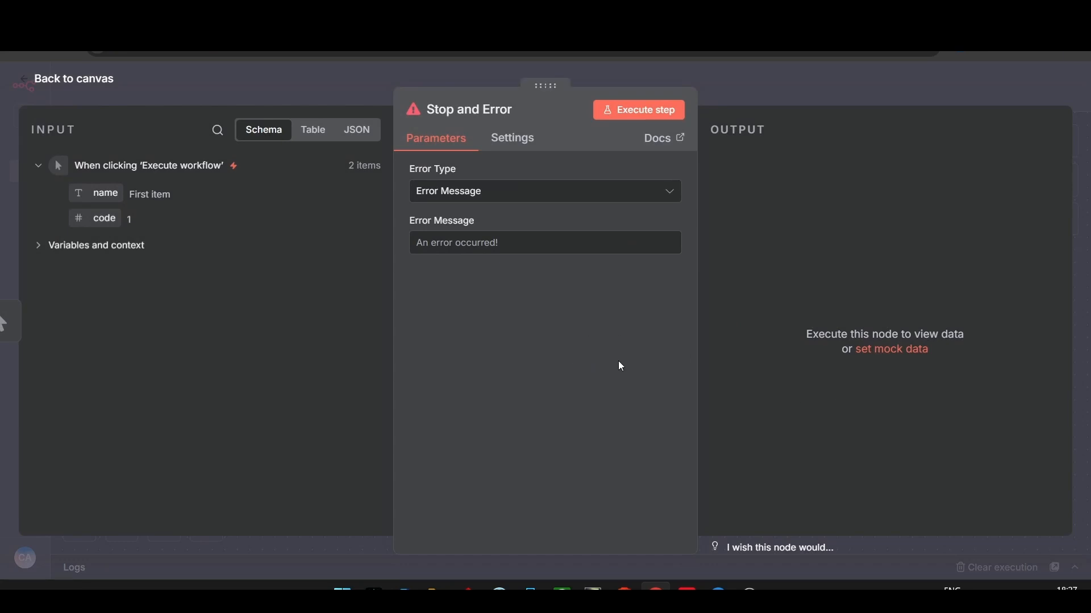
left_click(605, 201)
left_click(604, 199)
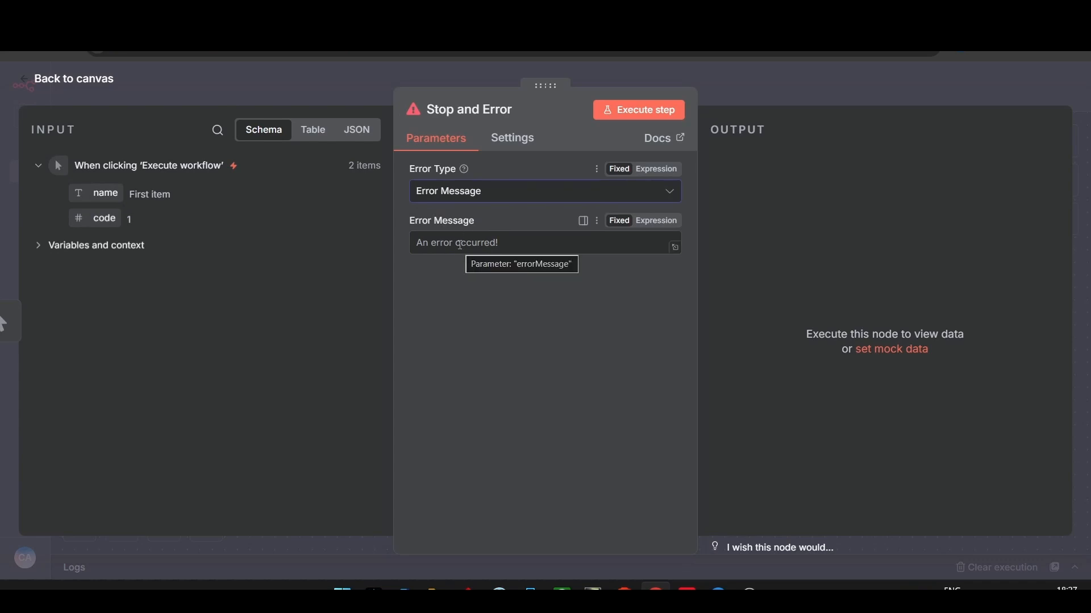
left_click(446, 199)
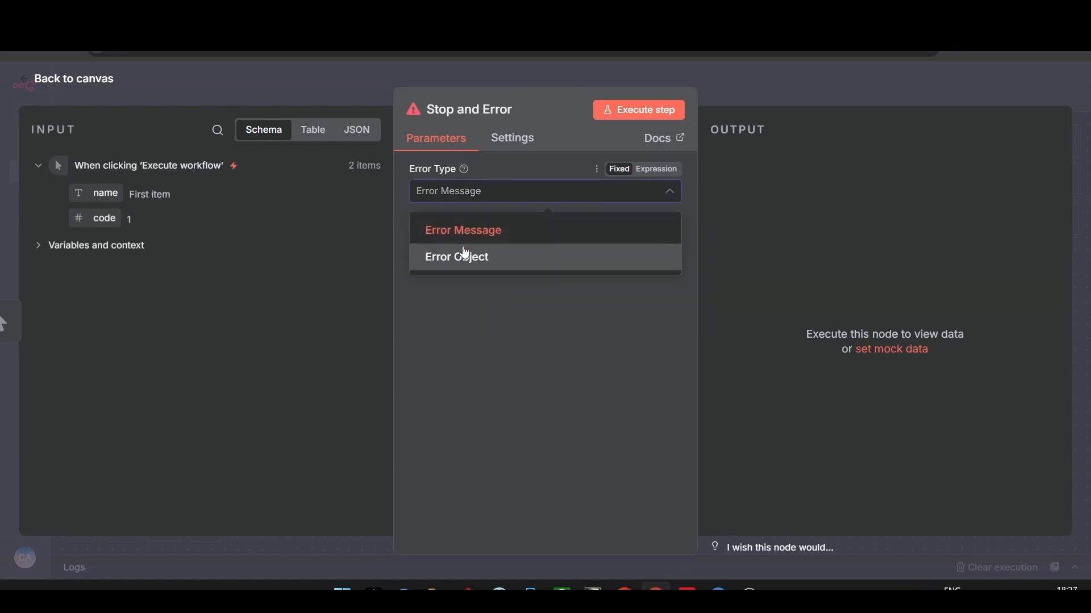
left_click(465, 255)
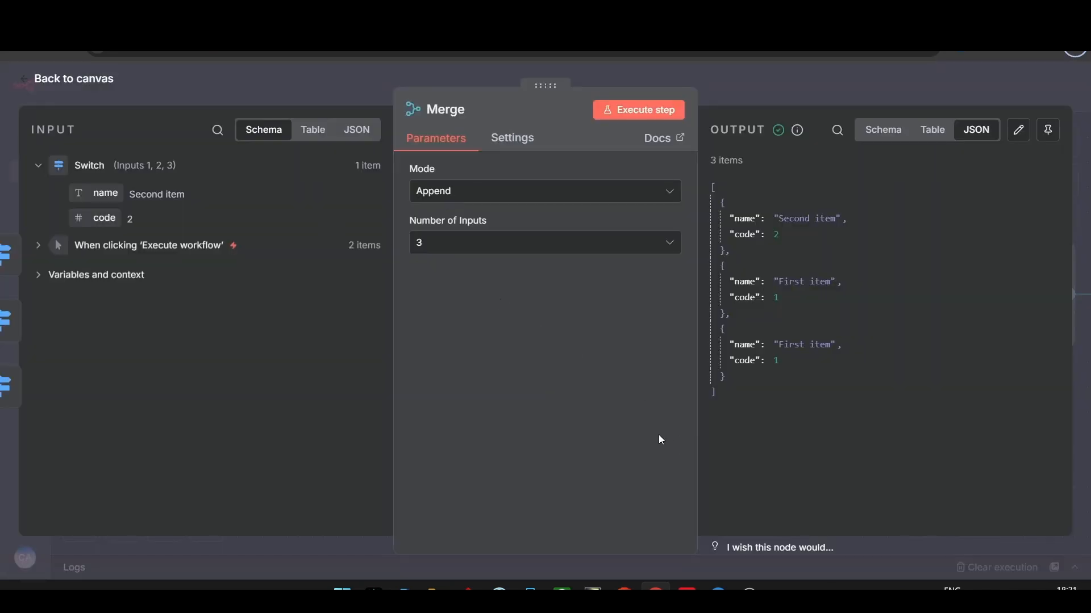
Review the Merge node's available modes: Append, Combine, SQL Query and Choose Branch
left_click(471, 200)
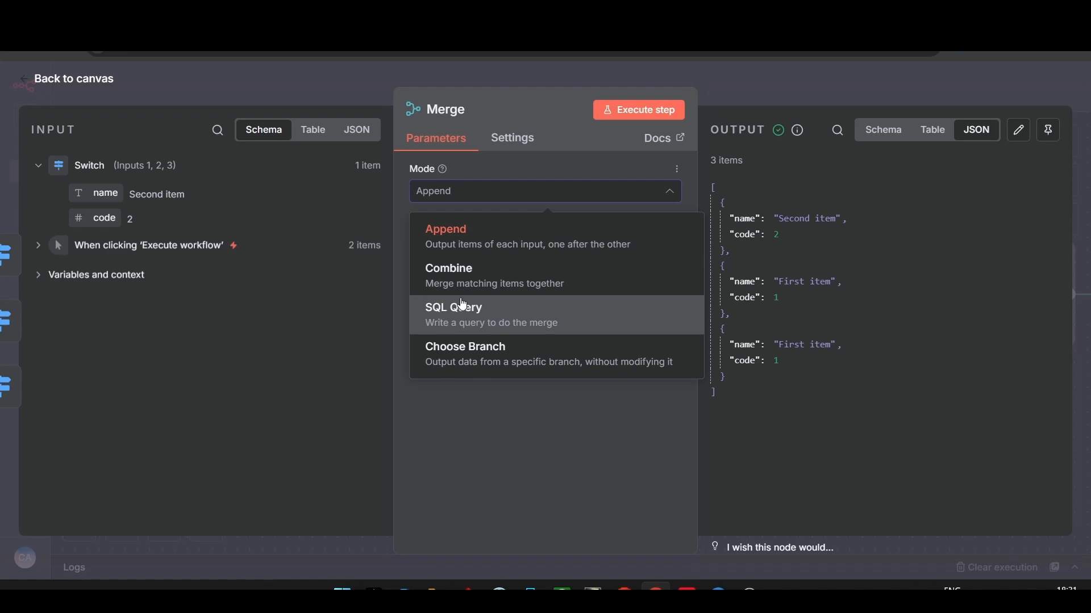
left_click(466, 413)
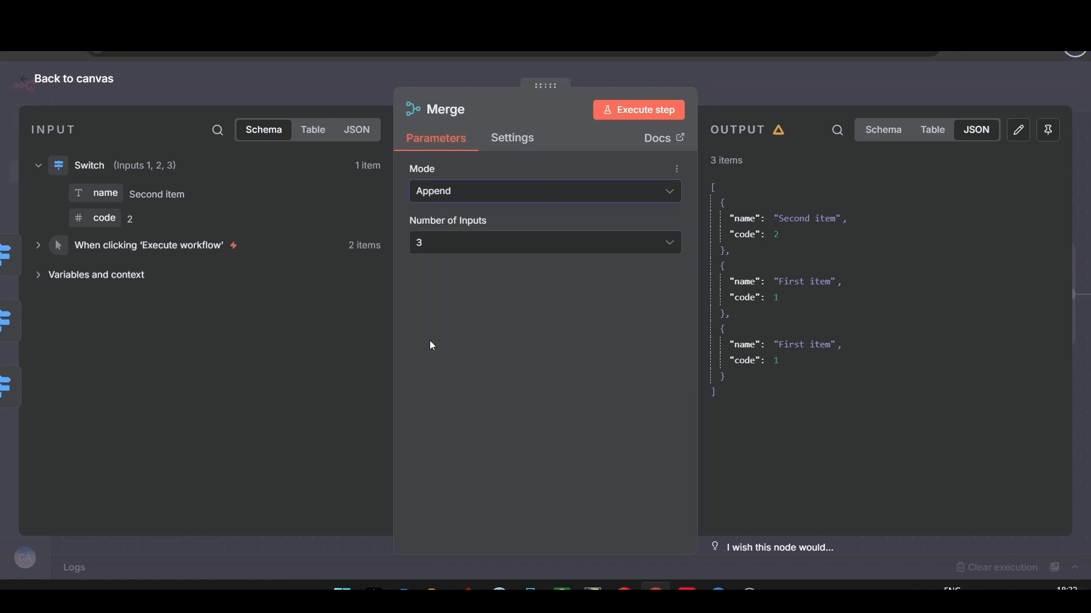
left_click(437, 198)
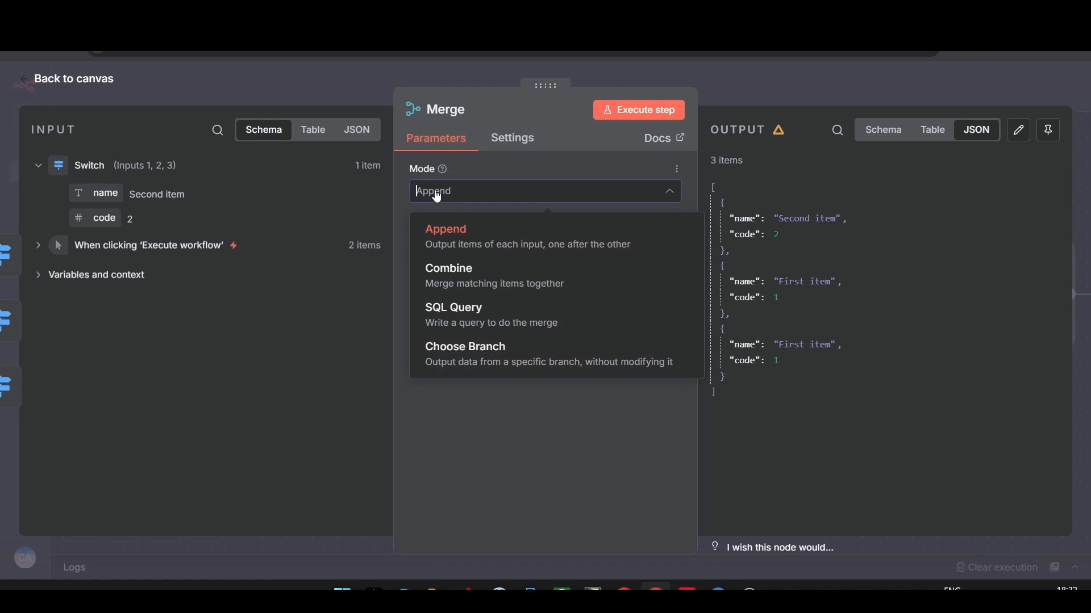
Choose Append as the Merge node's mode and review the available Number of Inputs values
left_click(477, 243)
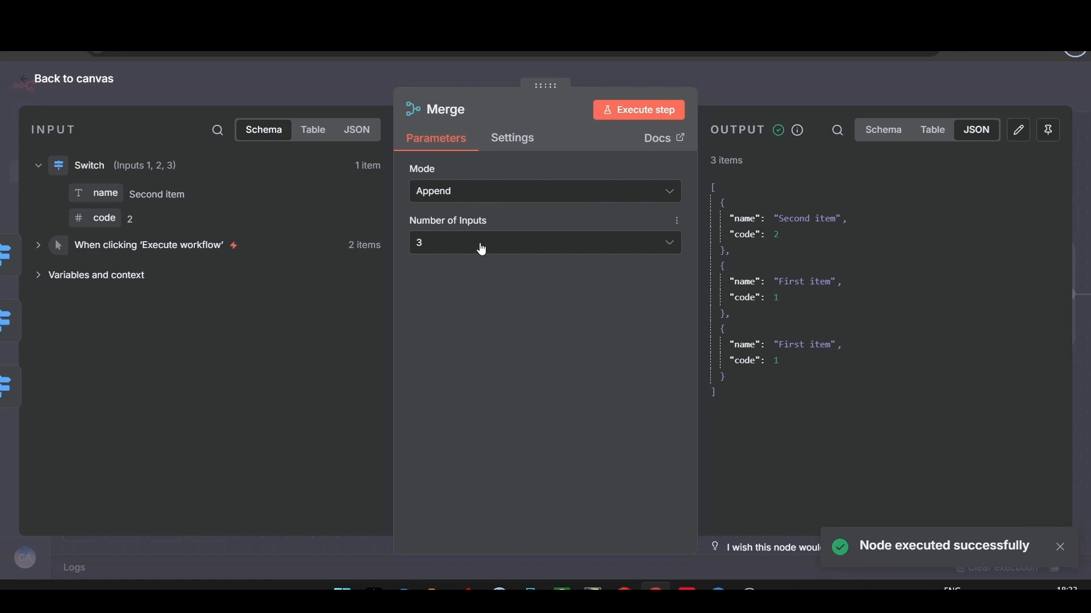
left_click(481, 249)
scroll(457, 304, "down", 1)
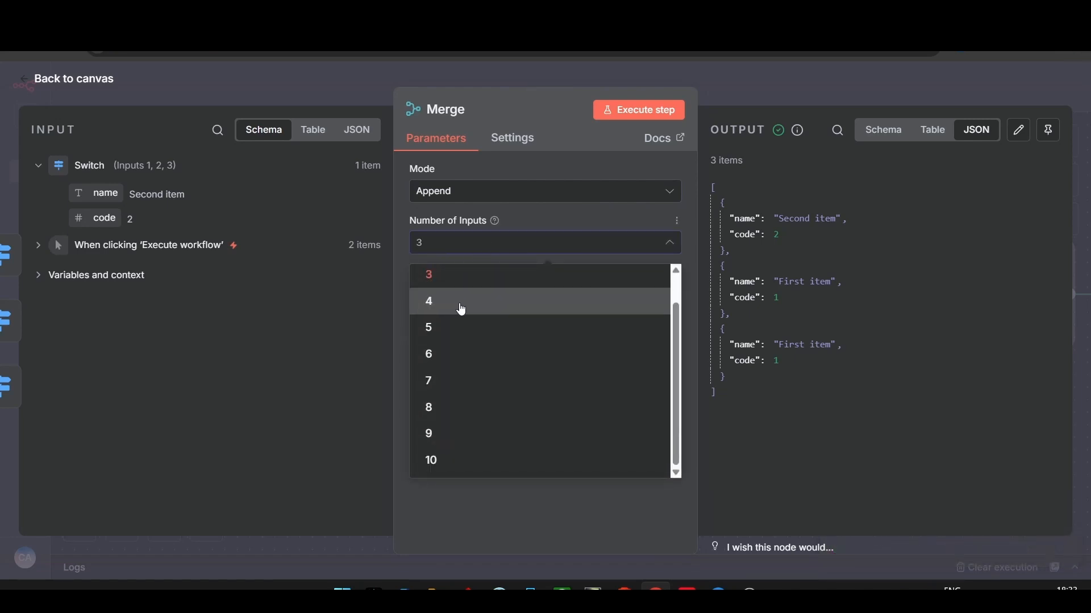
scroll(483, 304, "up", 1)
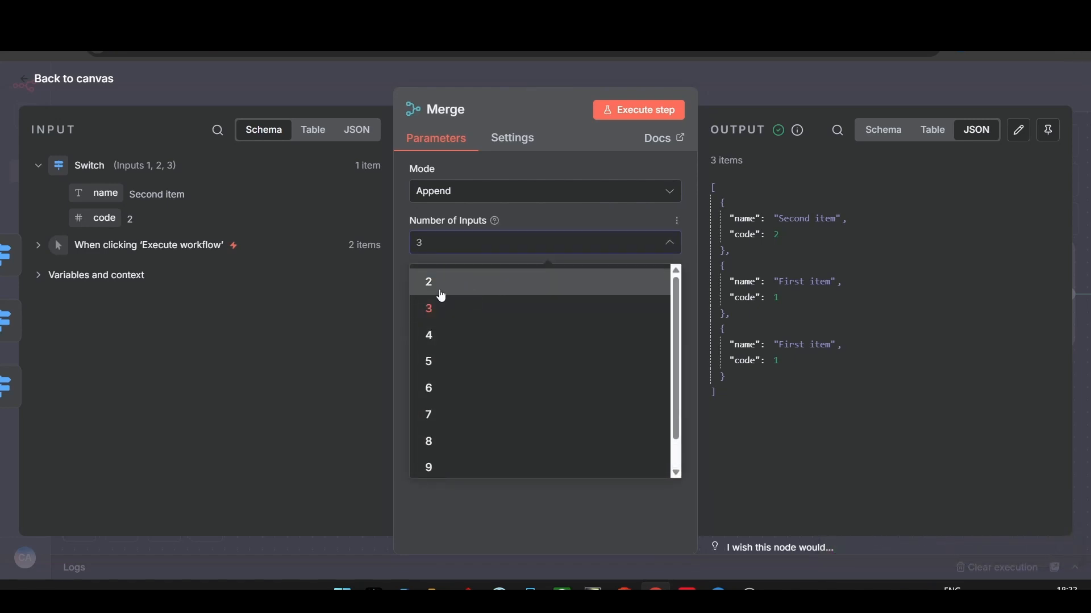
scroll(458, 454, "down", 1)
left_click(455, 511)
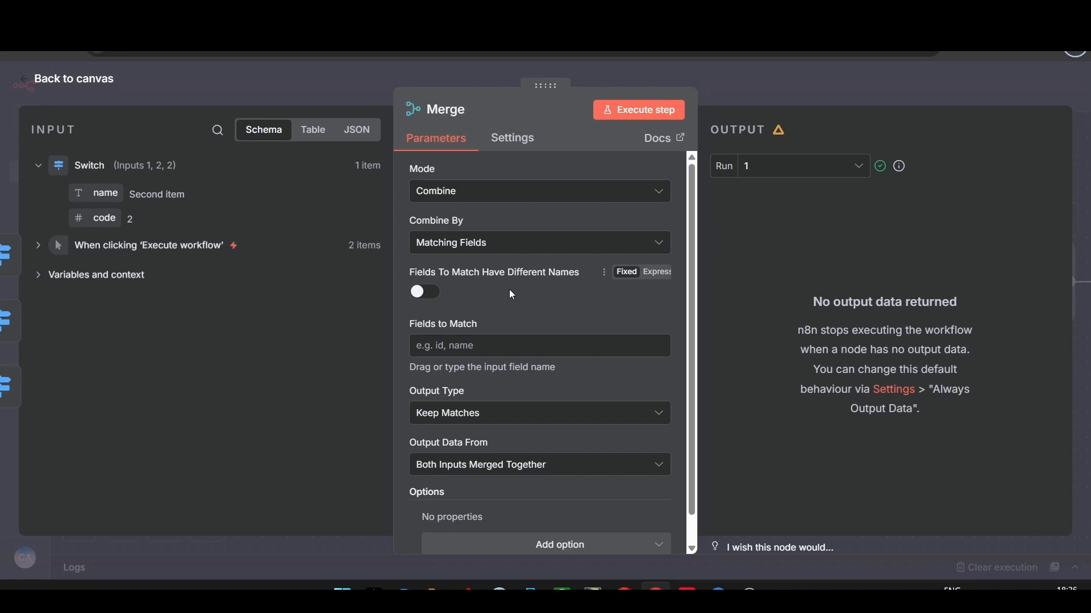
Review the Merge node's Combine By choices and check what enabling Fields To Match Have Different Names offers, leaving it off
left_click(484, 248)
left_click(484, 247)
left_click(484, 247)
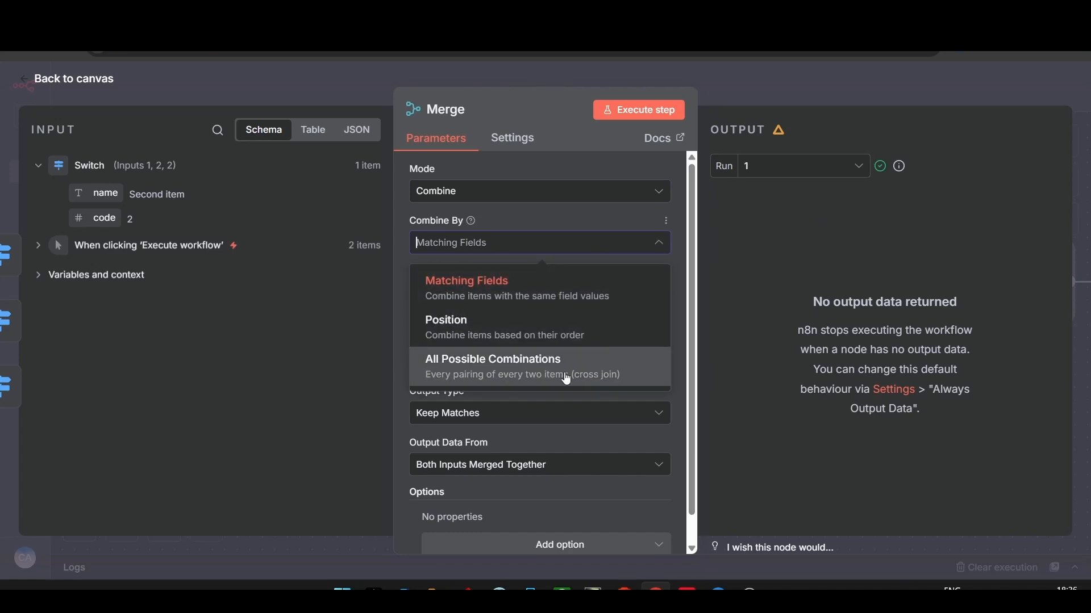
left_click(381, 341)
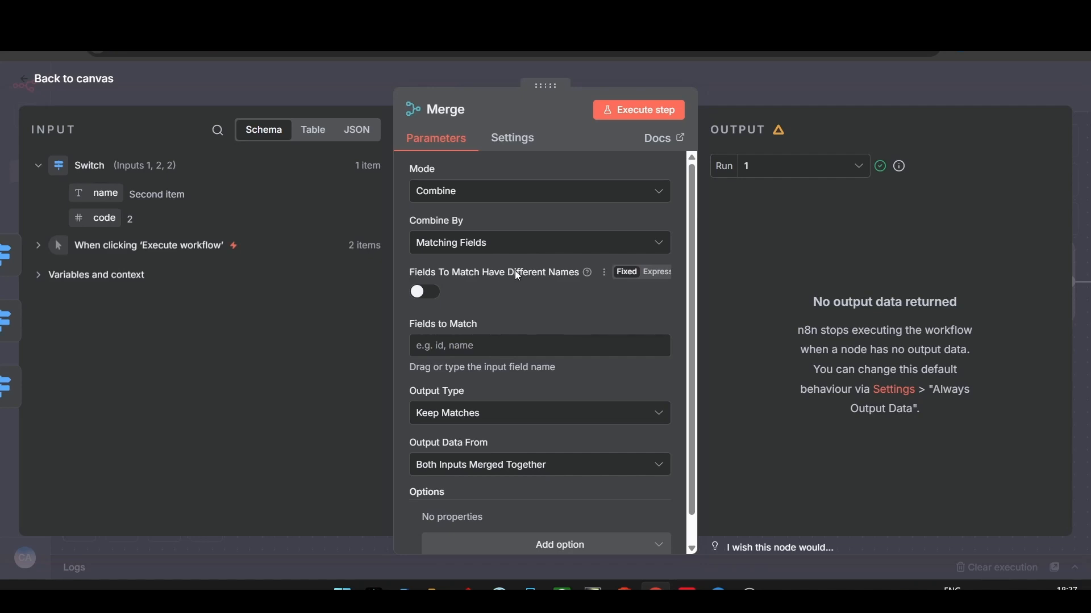
left_click(421, 295)
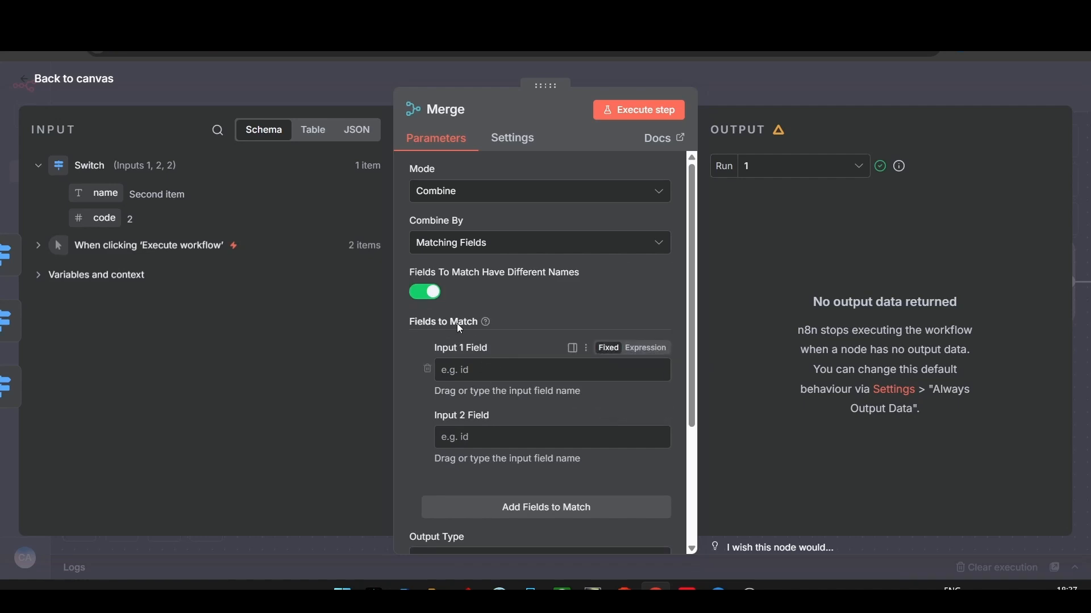
left_click(417, 296)
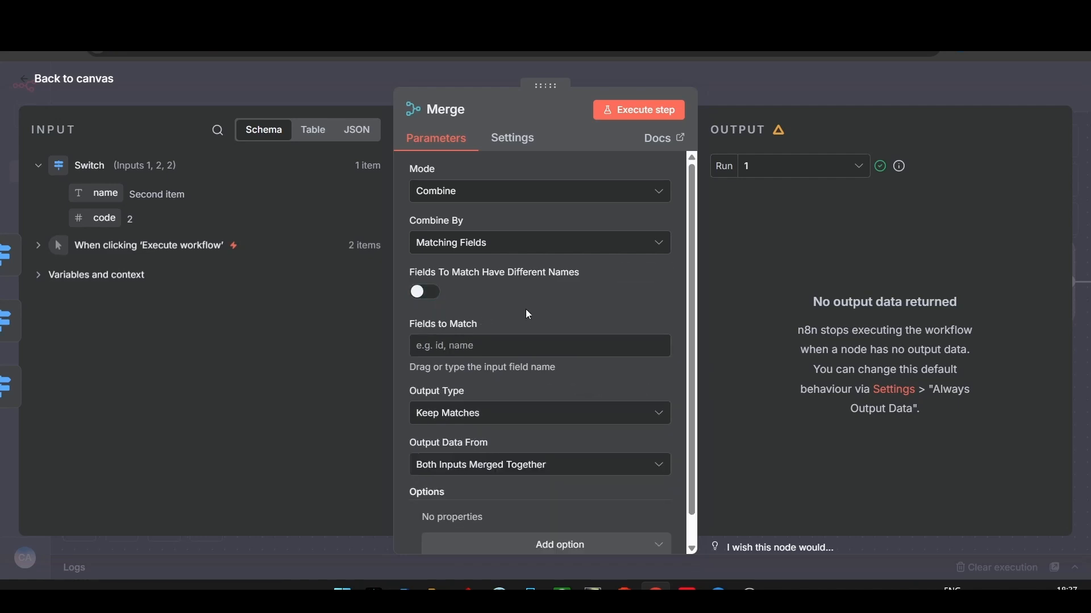
Review the Merge node's Output Type choices, trying Keep Non-Matches and returning to Keep Matches
left_click(449, 421)
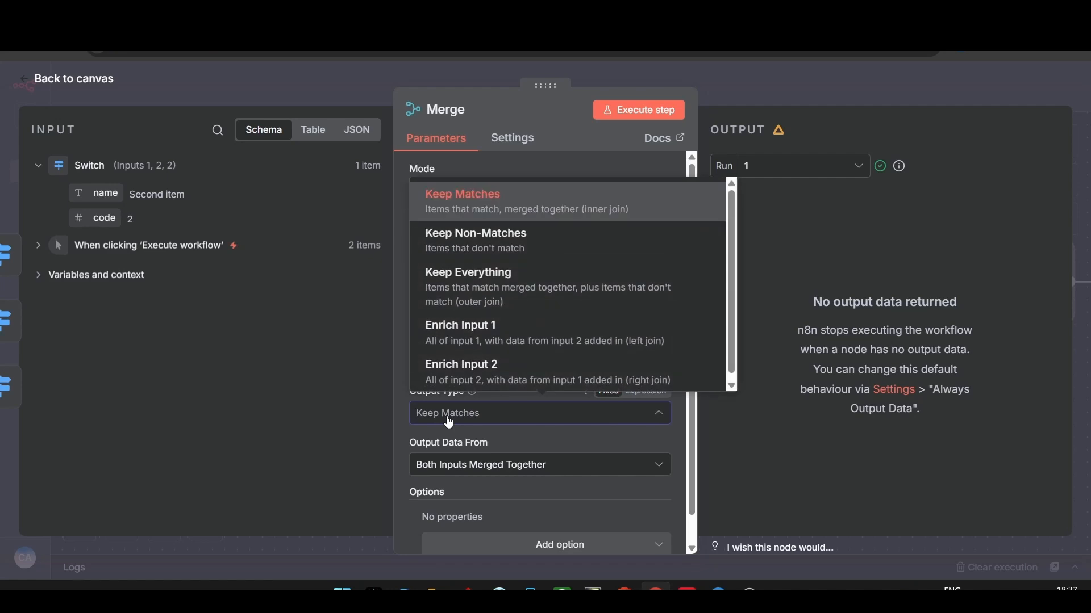
left_click(482, 239)
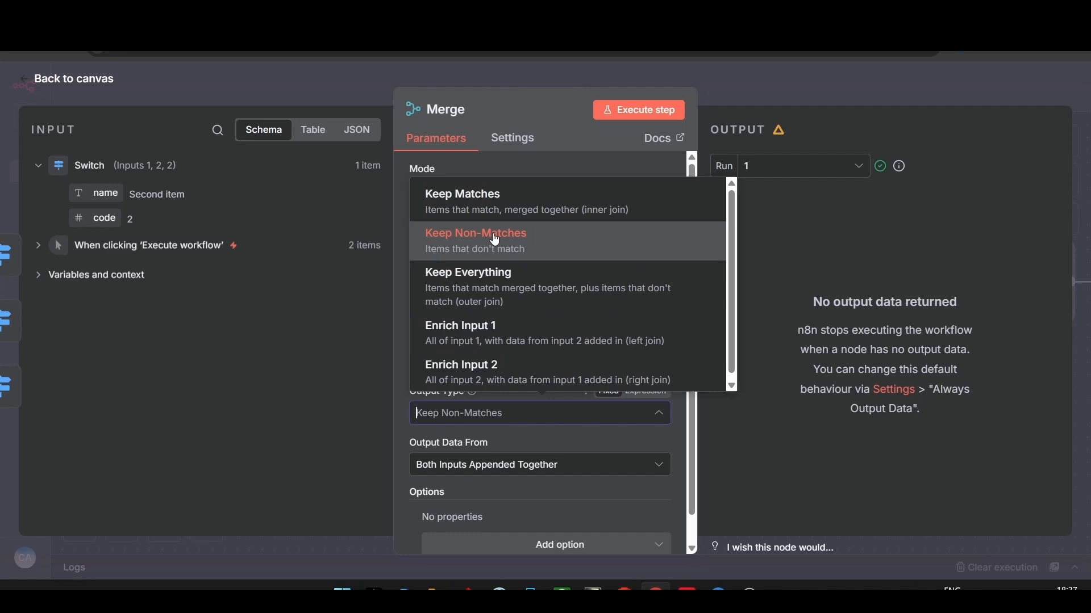
left_click(471, 202)
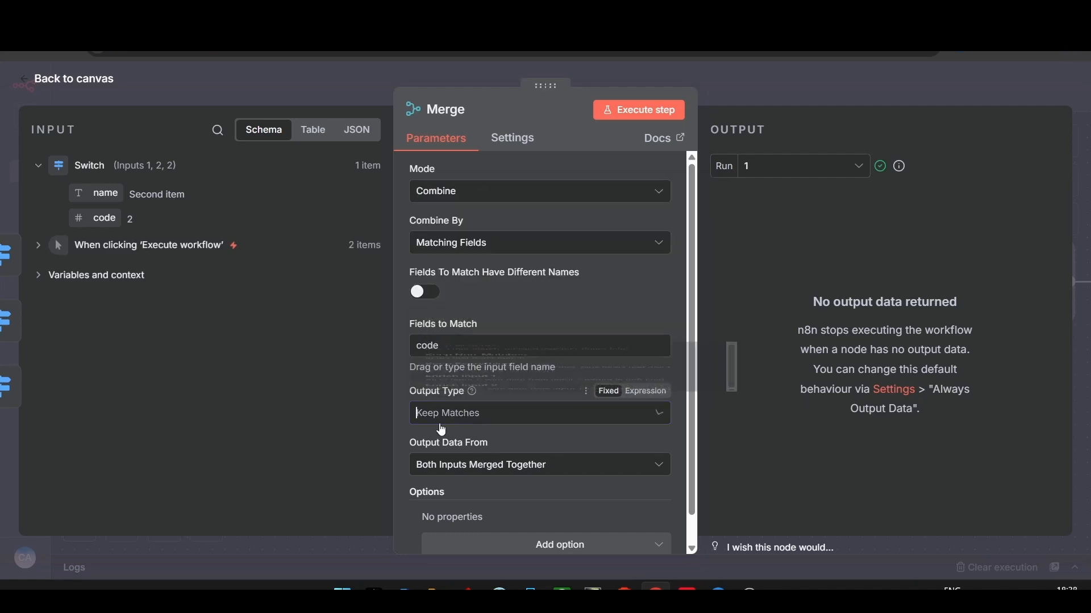
left_click(534, 413)
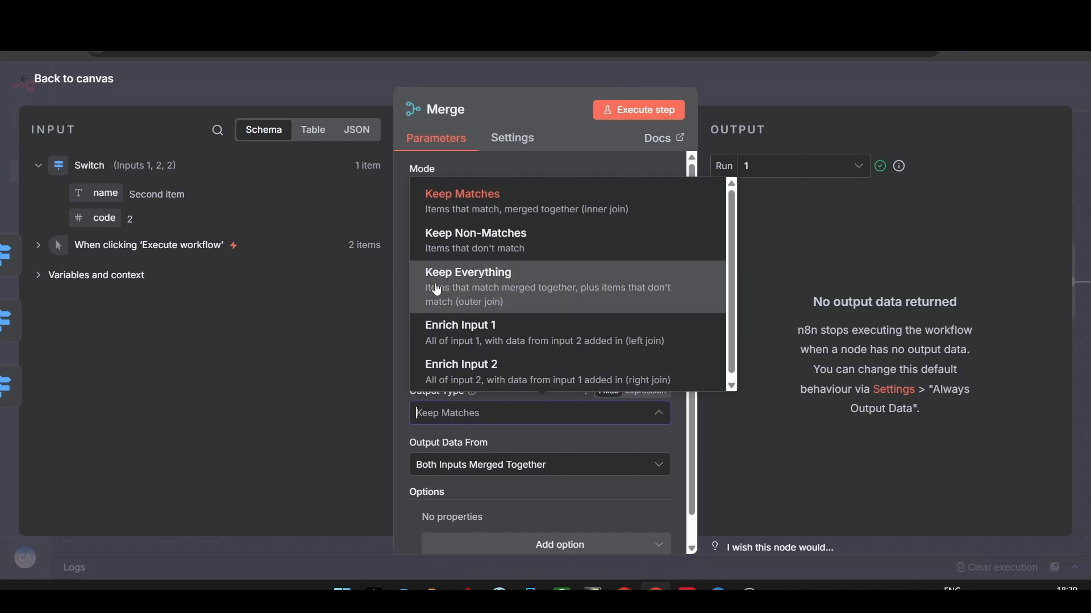
left_click(497, 415)
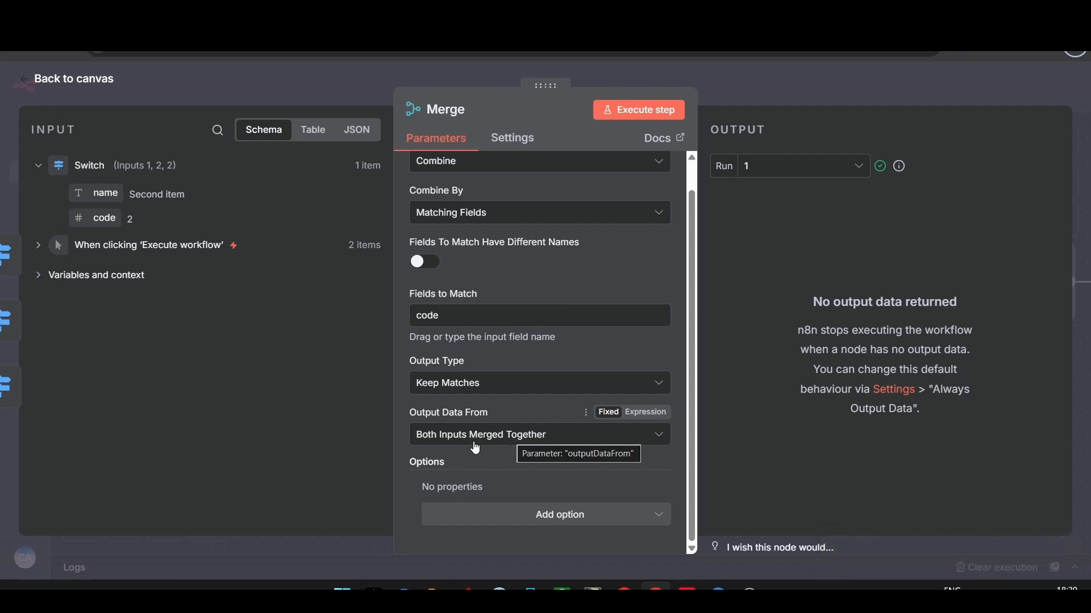
Review the Merge node's Output Data From choices and the extra options that can be added for matching fields
left_click(485, 442)
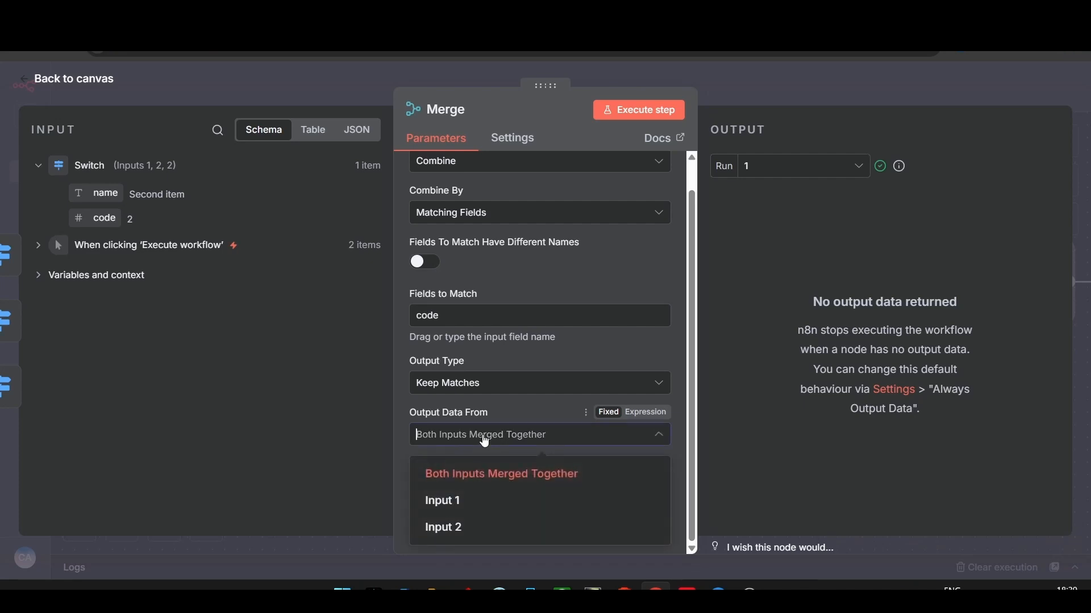
left_click(484, 441)
left_click(485, 441)
left_click(484, 442)
left_click(484, 441)
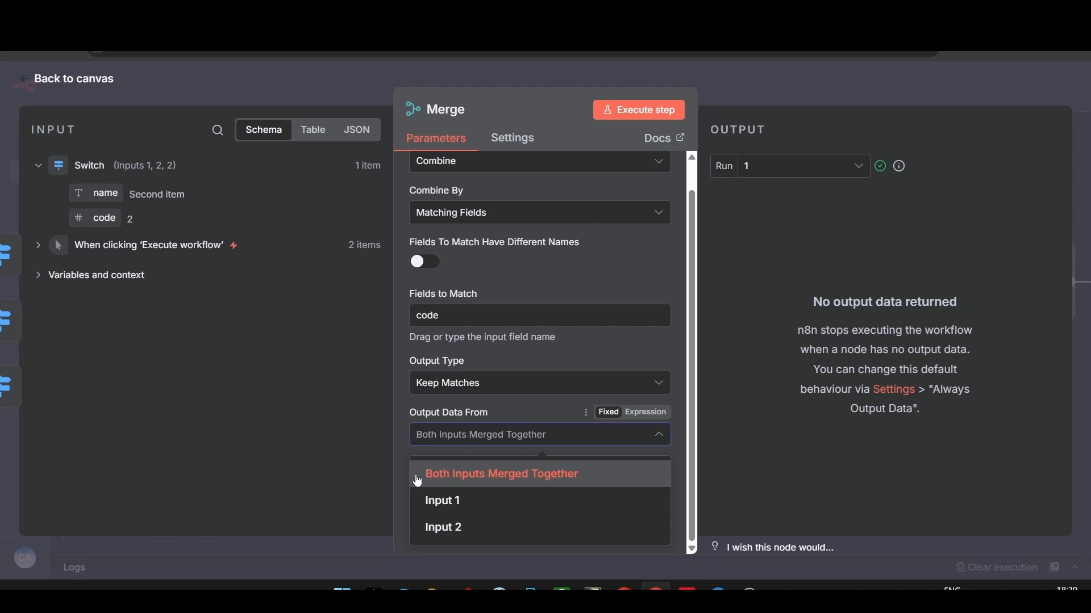
left_click(451, 435)
left_click(481, 516)
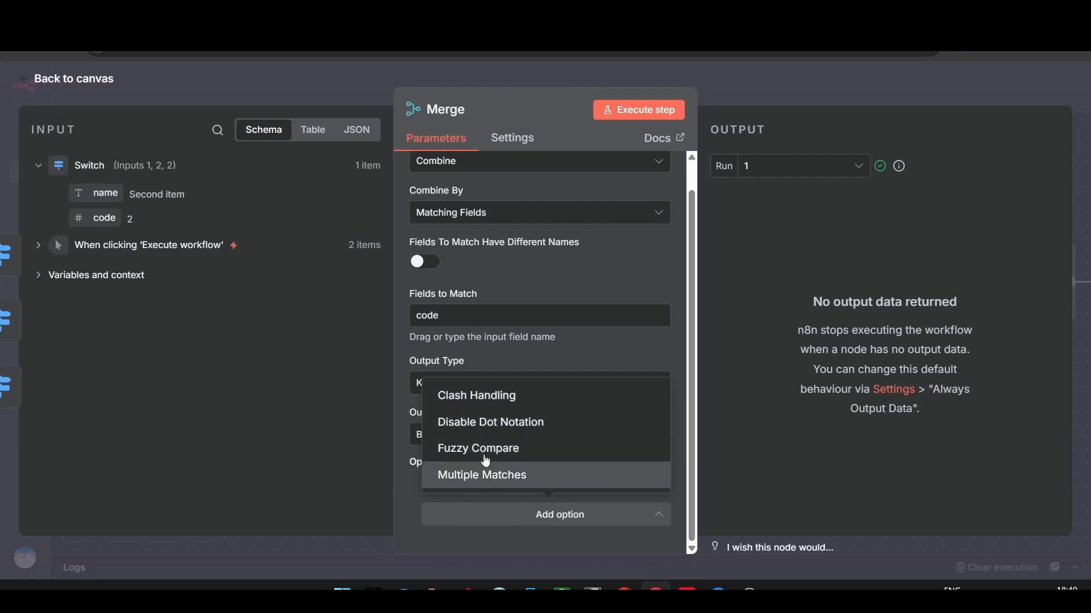
left_click(297, 430)
Set the Merge node to combine by Position, review the alternatives, and switch Combine By to All Possible Combinations
left_click(461, 214)
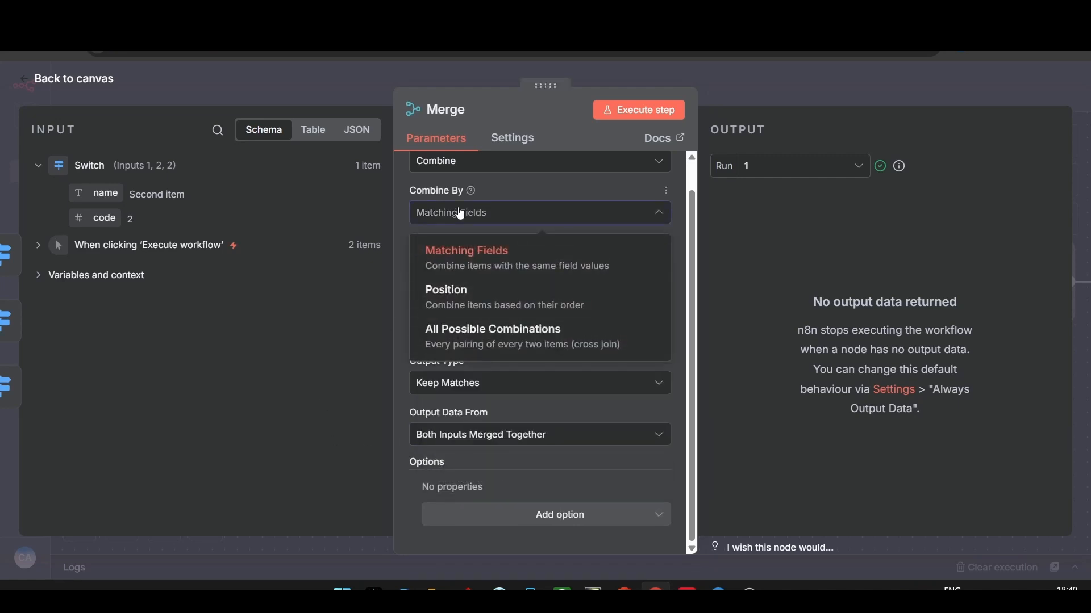
left_click(470, 310)
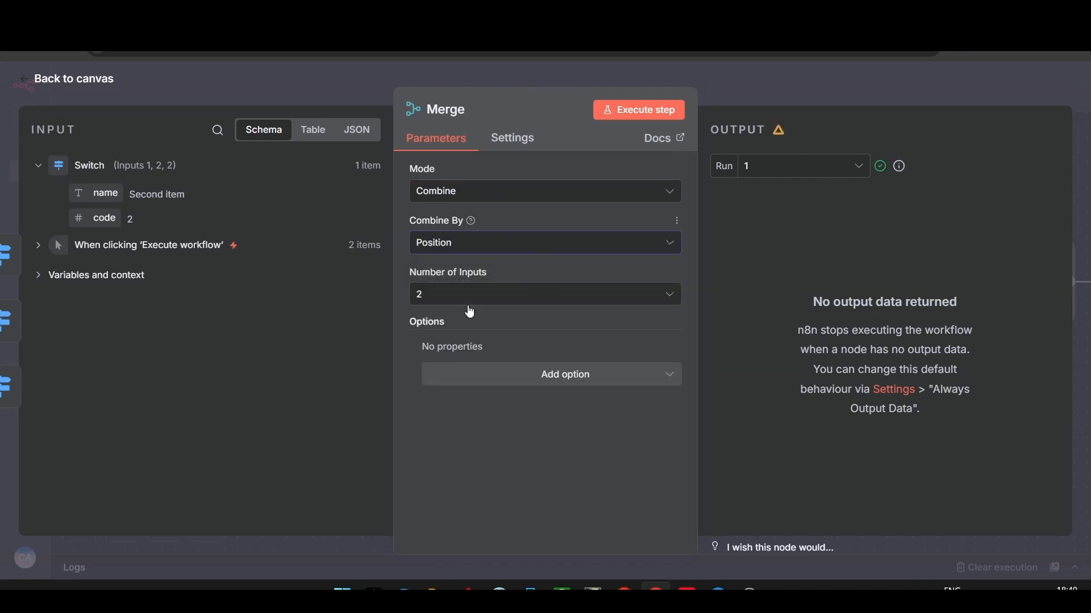
left_click(476, 244)
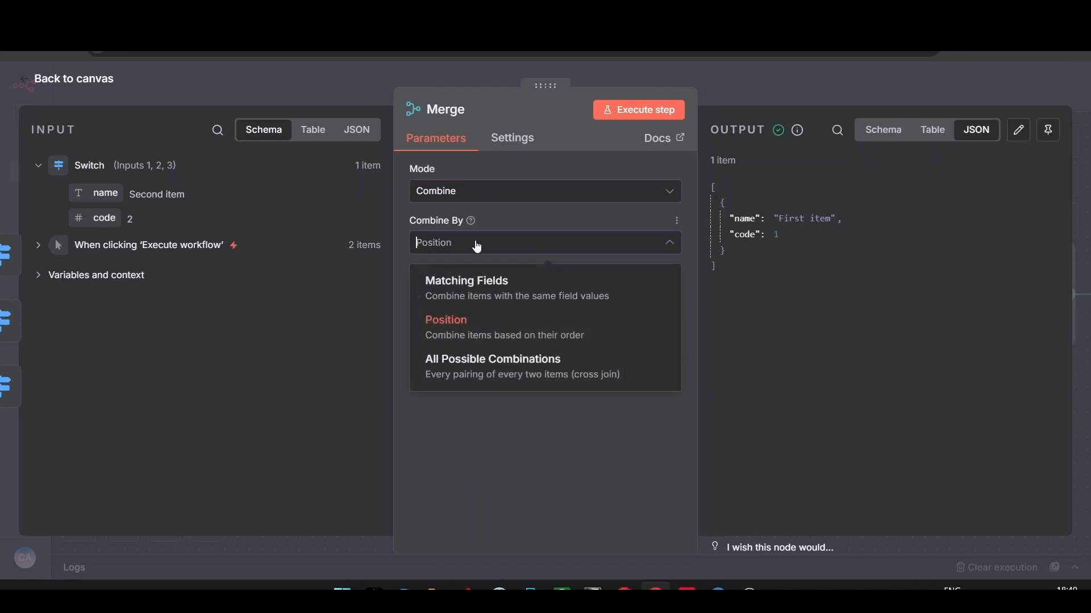
double_click(475, 246)
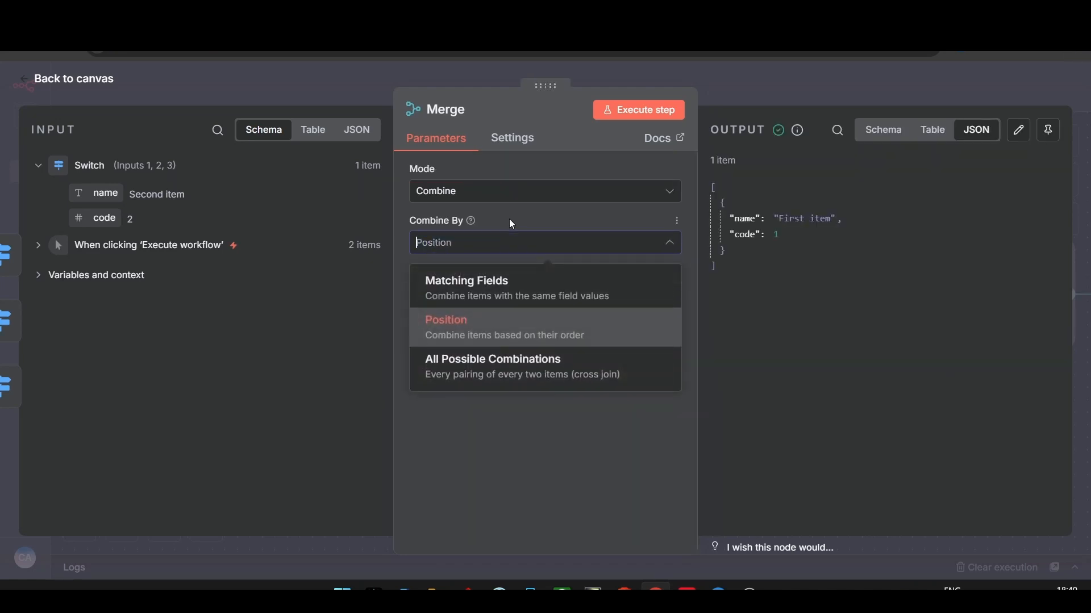
left_click(494, 328)
left_click(498, 249)
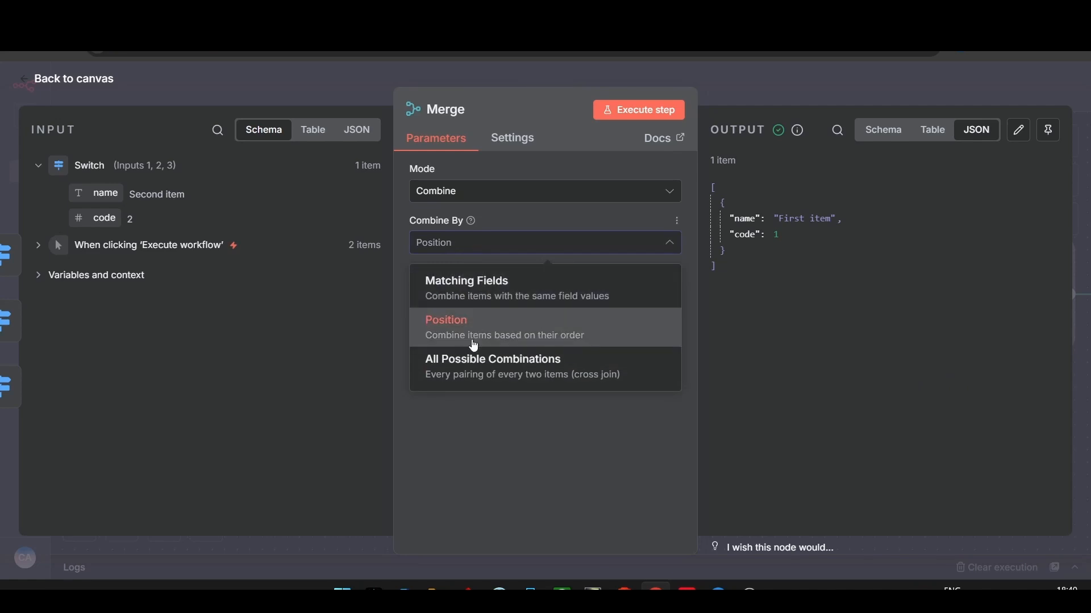
left_click(489, 376)
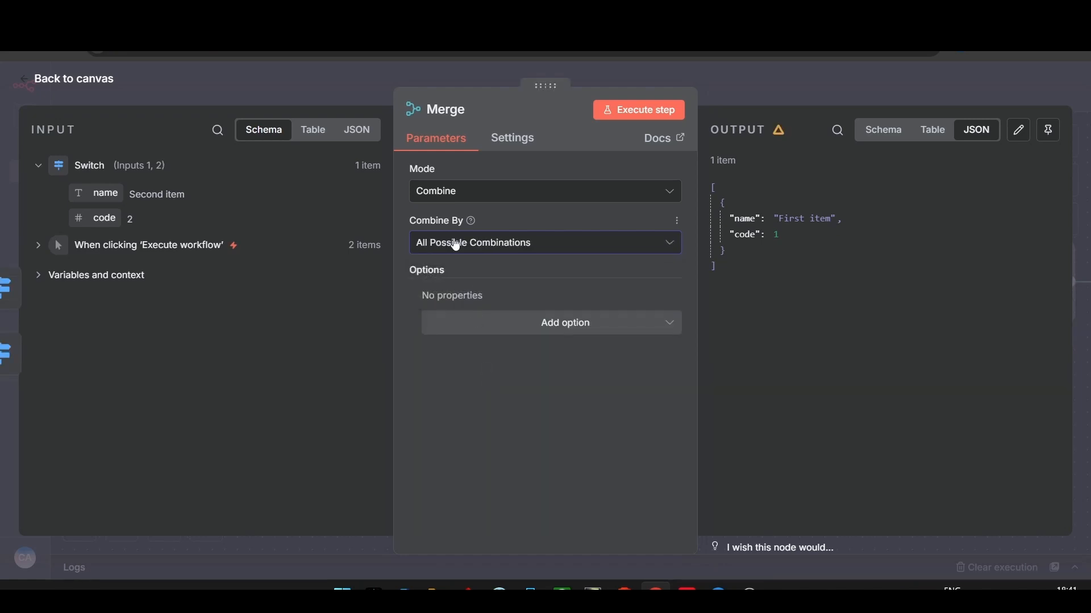
Switch the Merge node's mode to SQL Query, and finally to Choose Branch
left_click(446, 204)
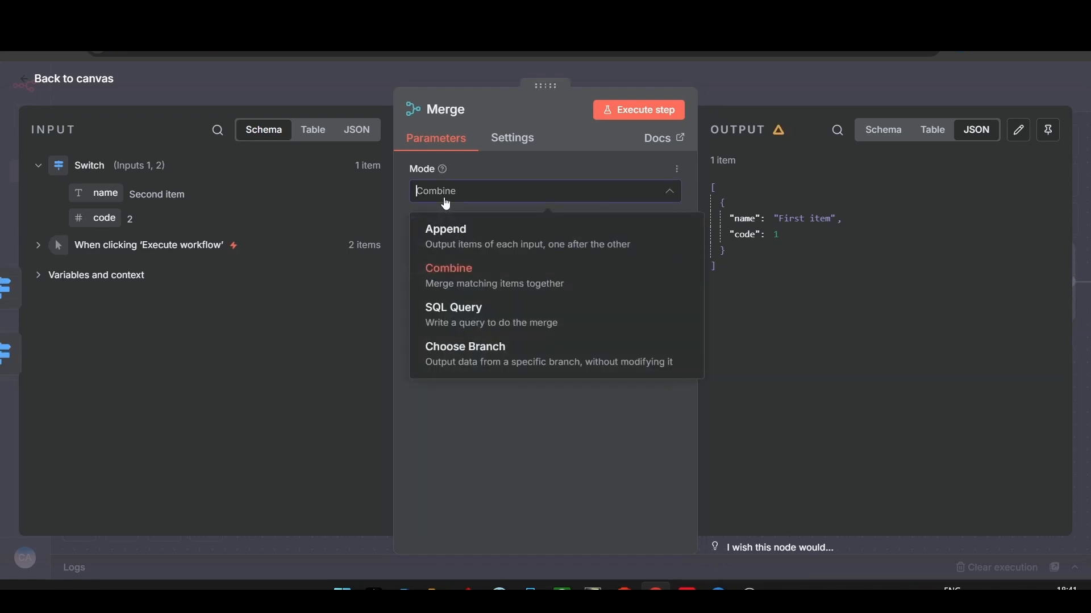
left_click(476, 322)
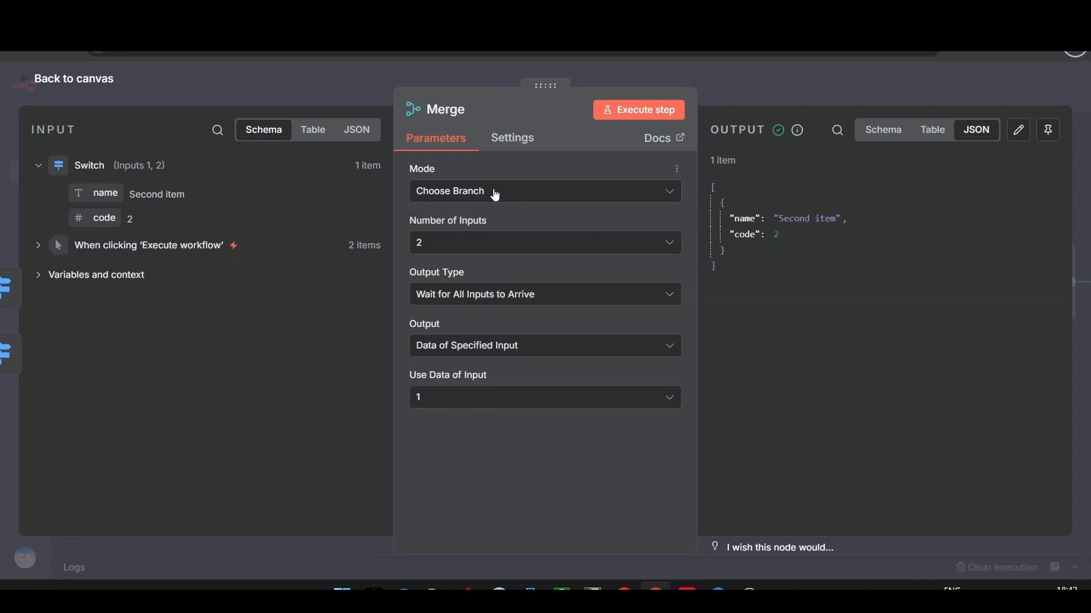
left_click(494, 194)
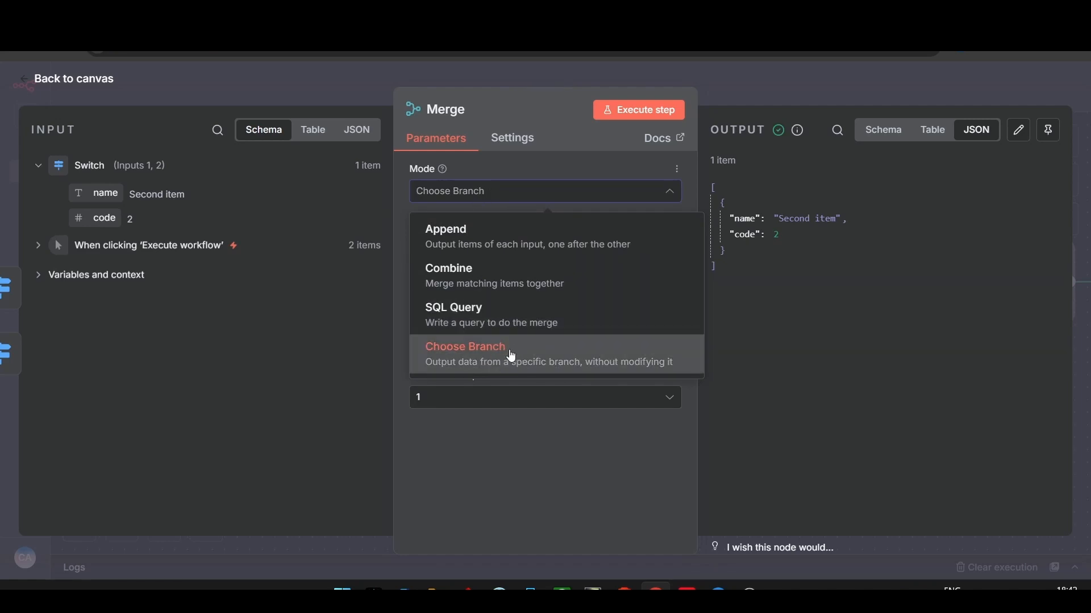
left_click(536, 353)
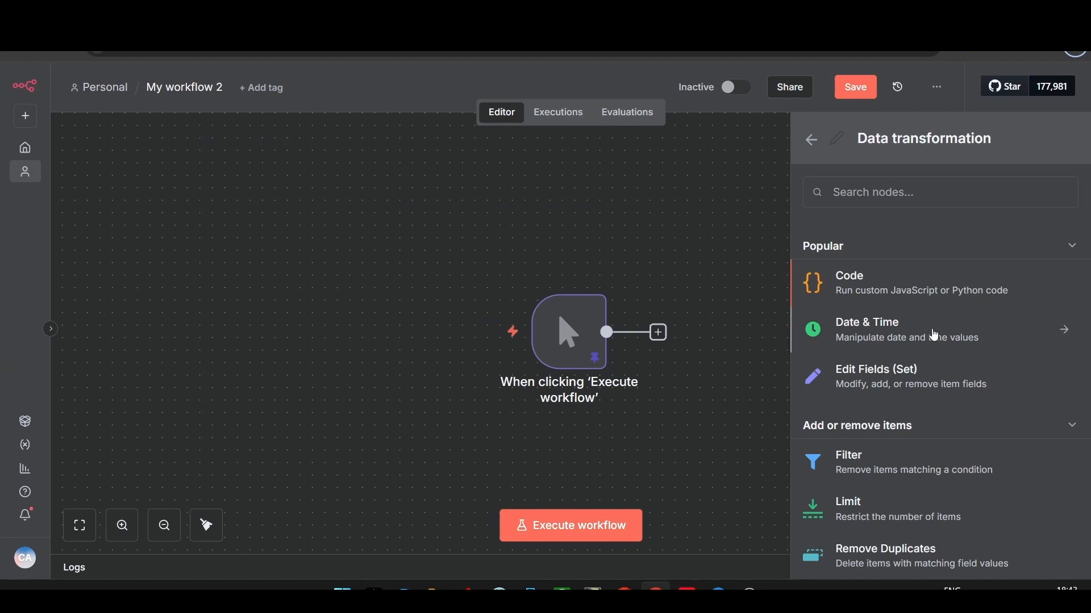
Add an Edit Fields (Set) node after the manual trigger and review its modes, keeping Manual Mapping
left_click(869, 386)
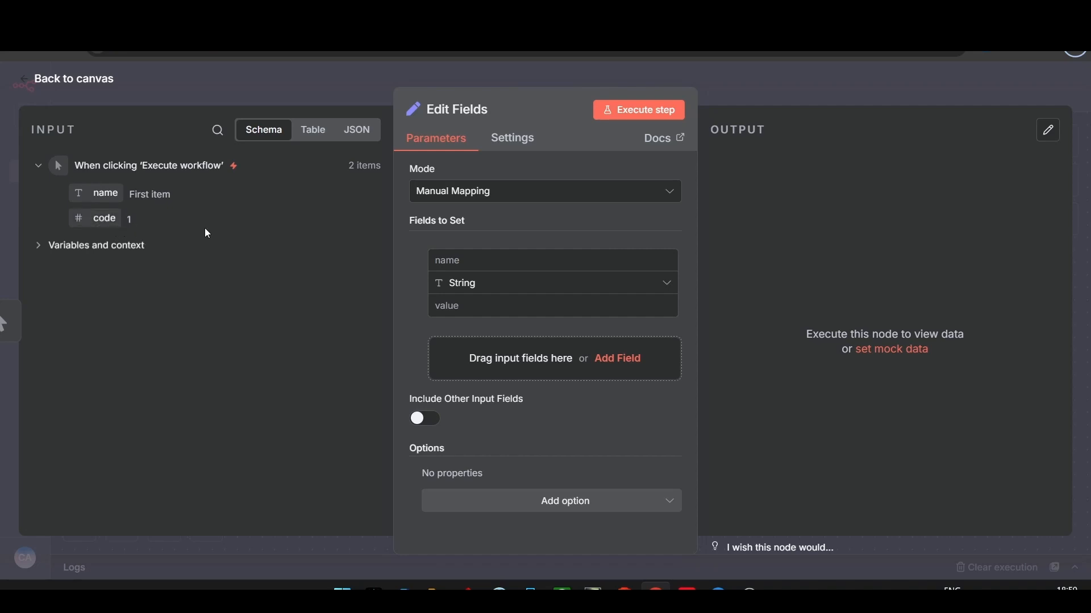
left_click(453, 199)
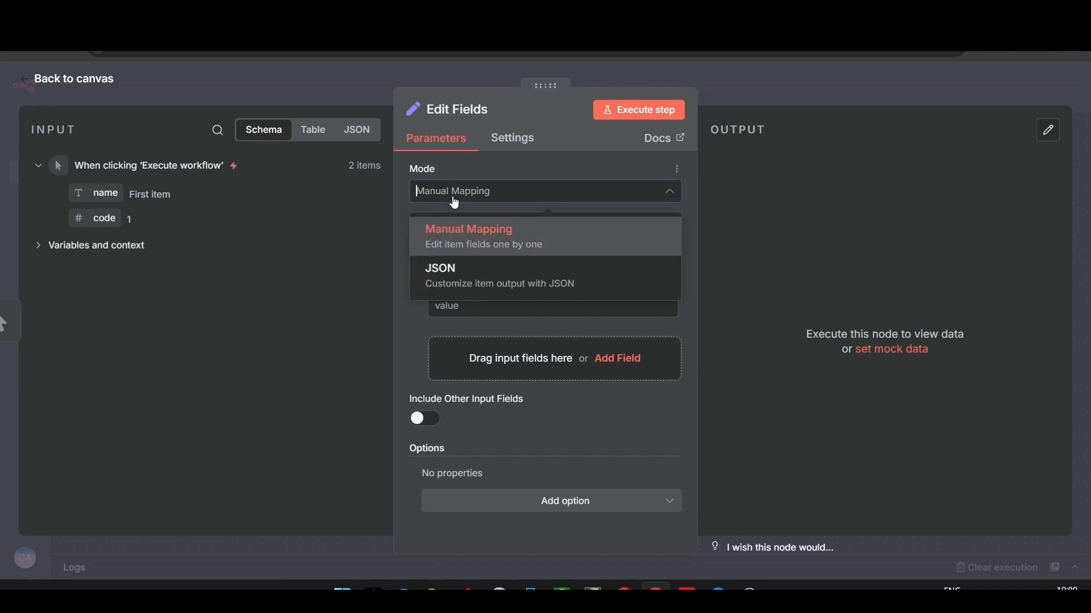
left_click(471, 221)
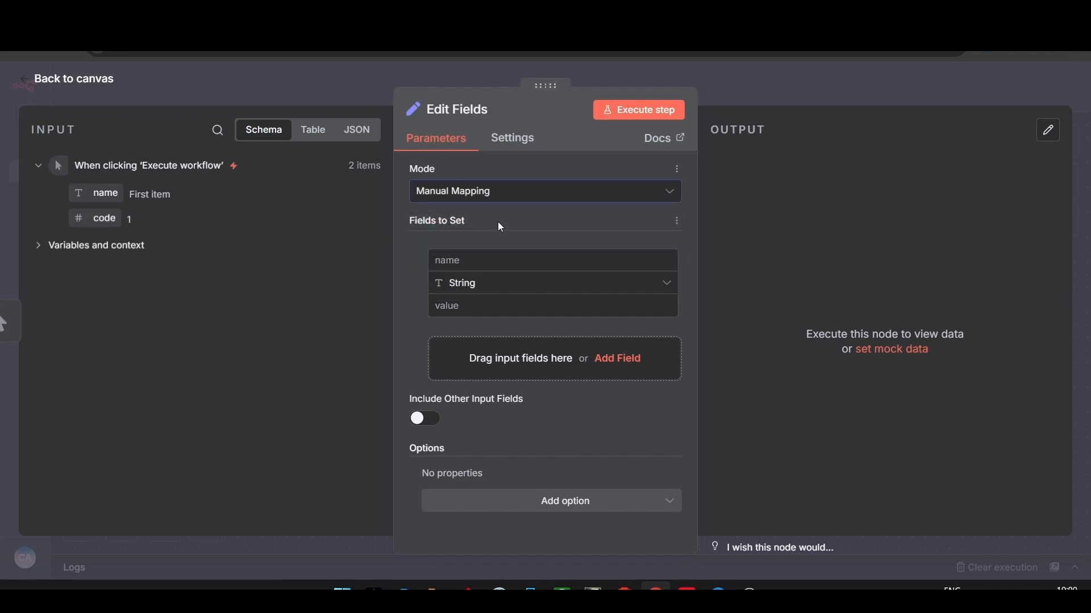
left_click(443, 191)
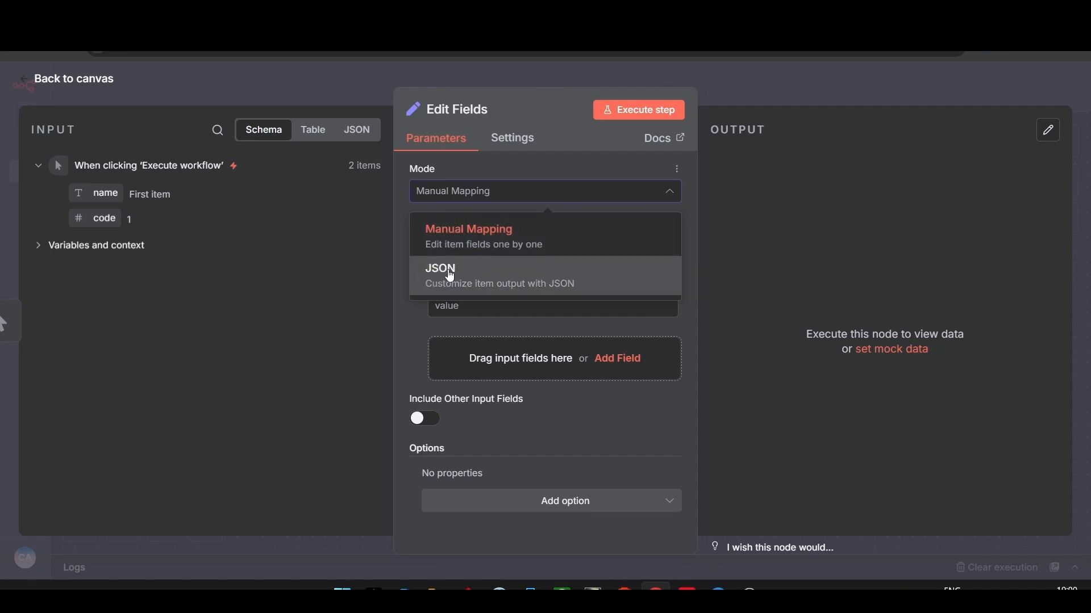
left_click(447, 251)
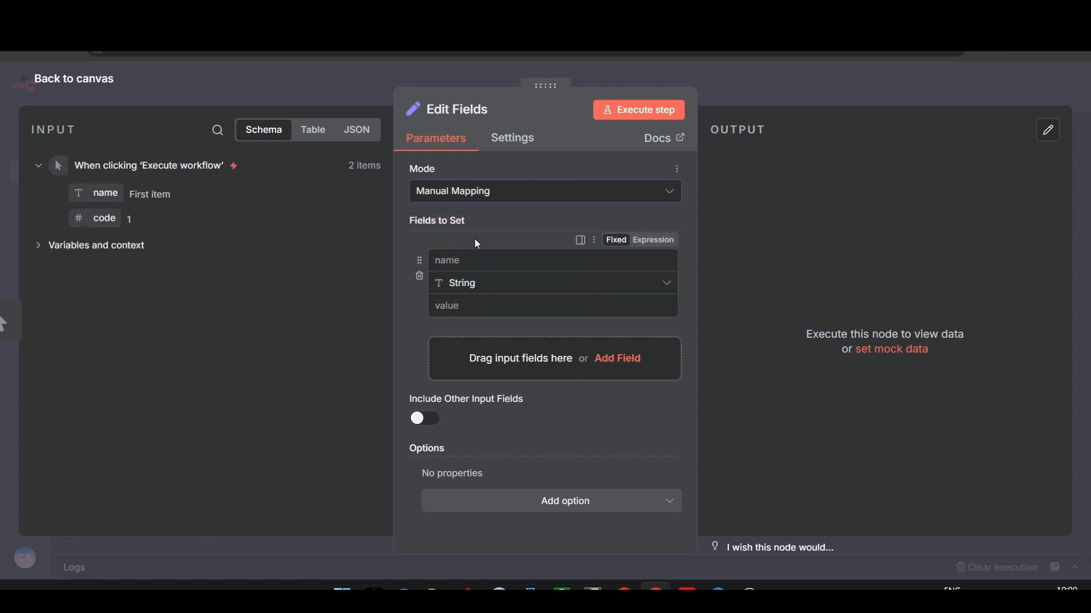
Add a String field named one mapped to the input's code value, {{ $json.code }}, and execute the Edit Fields step
left_click(463, 259)
type("one")
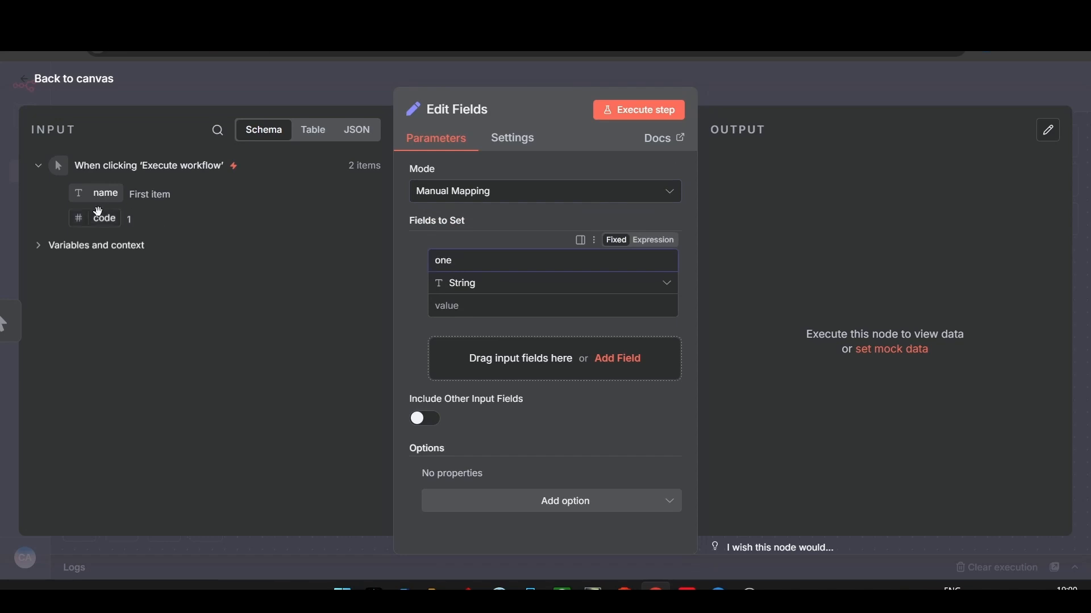
left_click_drag(99, 218, 465, 307)
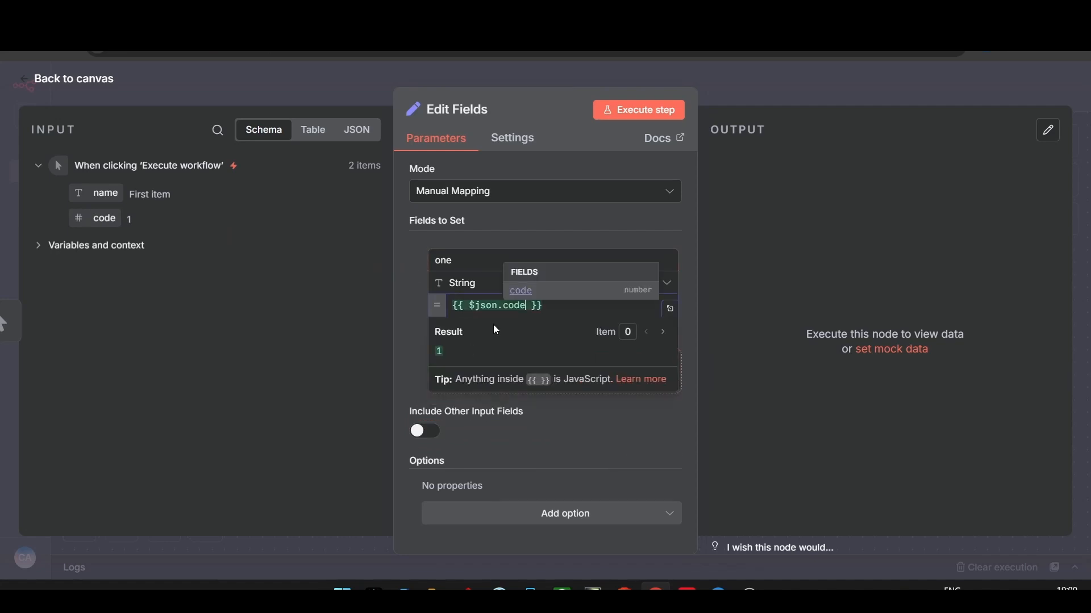
left_click(614, 115)
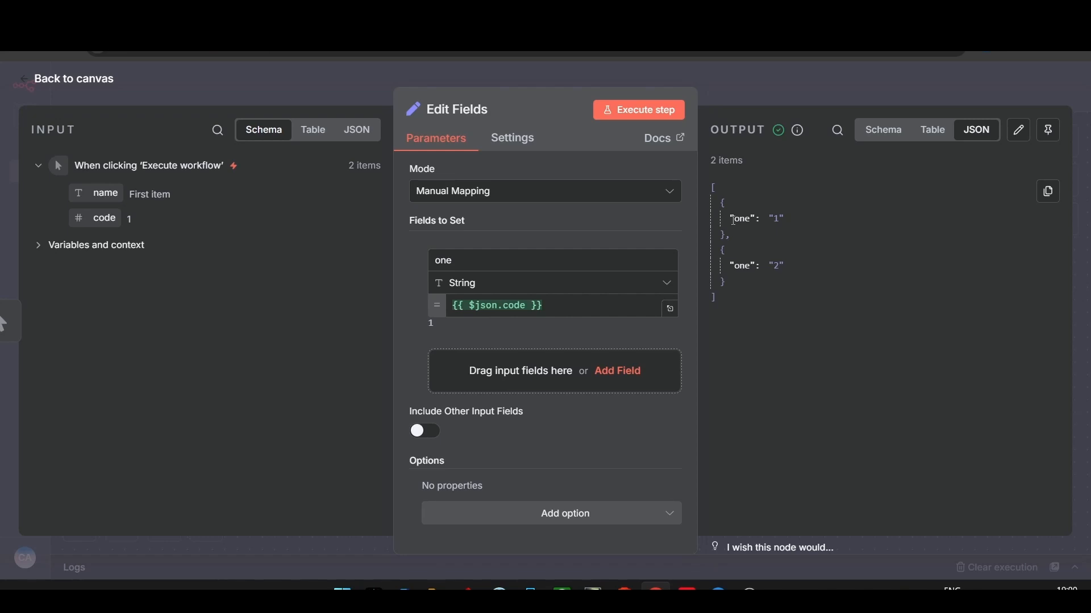
left_click(754, 222)
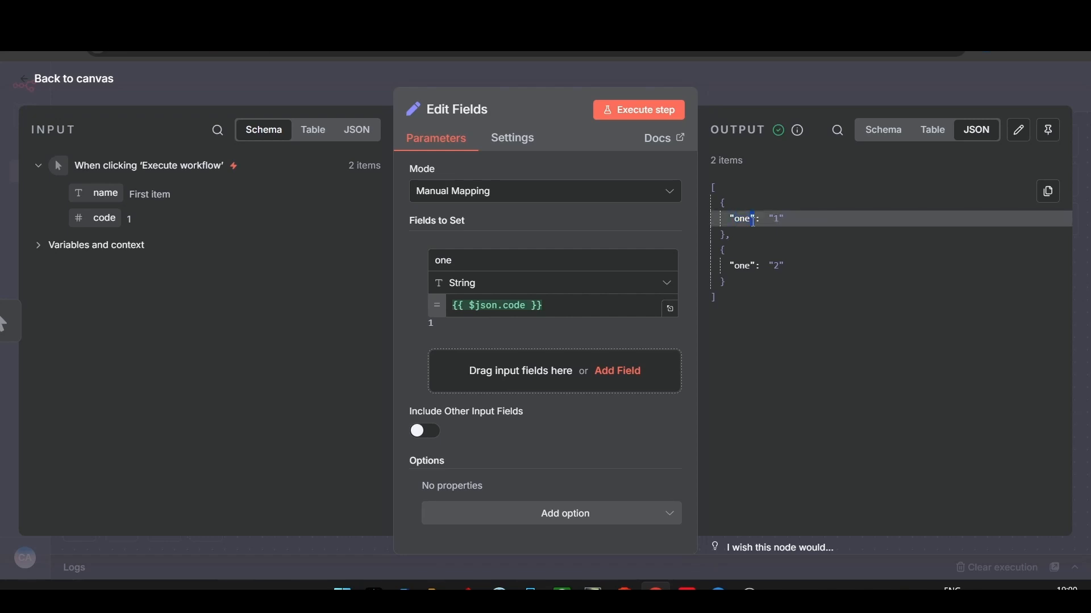
Turn on Include Other Input Fields in the Edit Fields node, with all input fields included
left_click(771, 221)
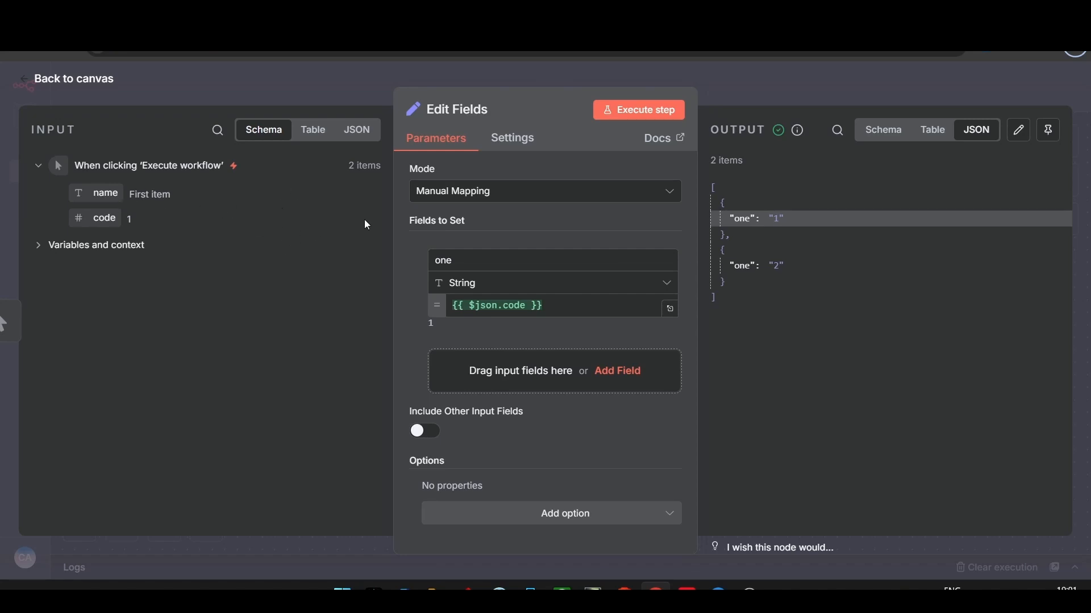
left_click(493, 510)
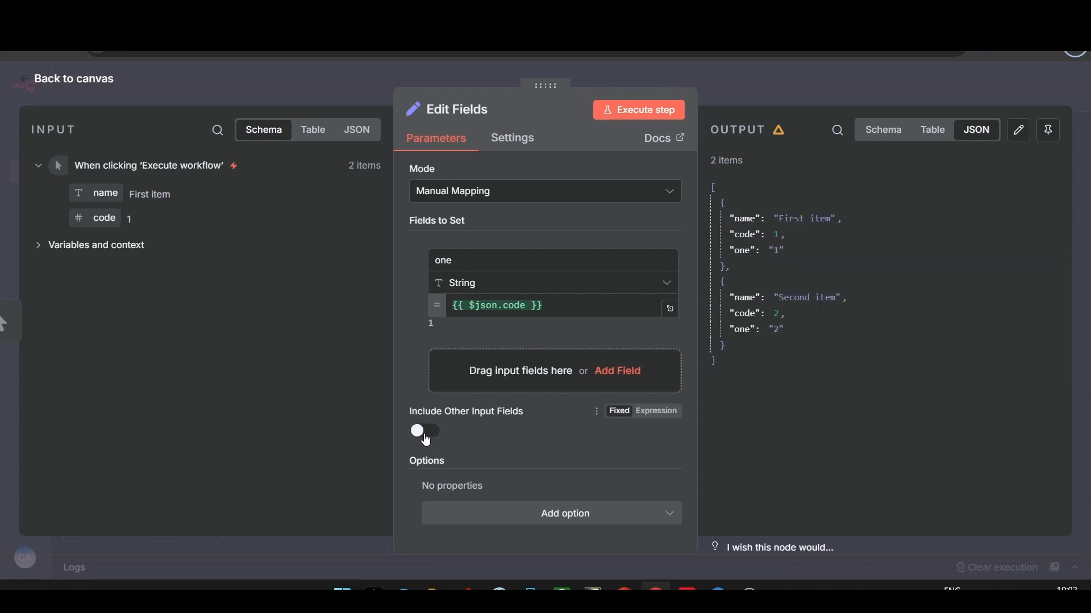
left_click(426, 433)
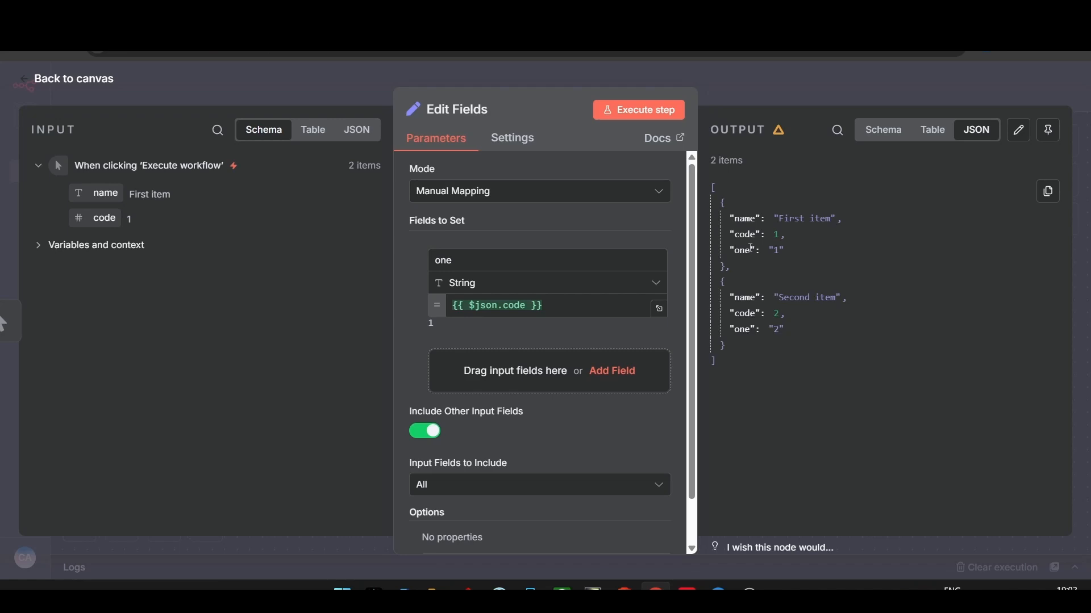
Set Input Fields to Include to All Except, exclude the code field, and execute the Edit Fields step
left_click(517, 488)
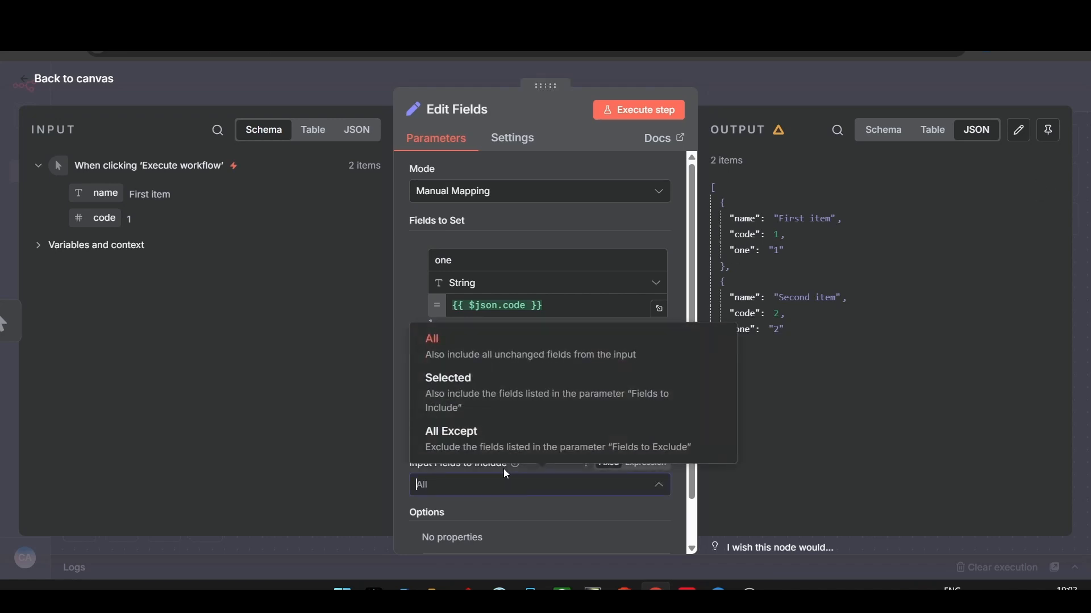
left_click(477, 455)
scroll(475, 448, "down", 3)
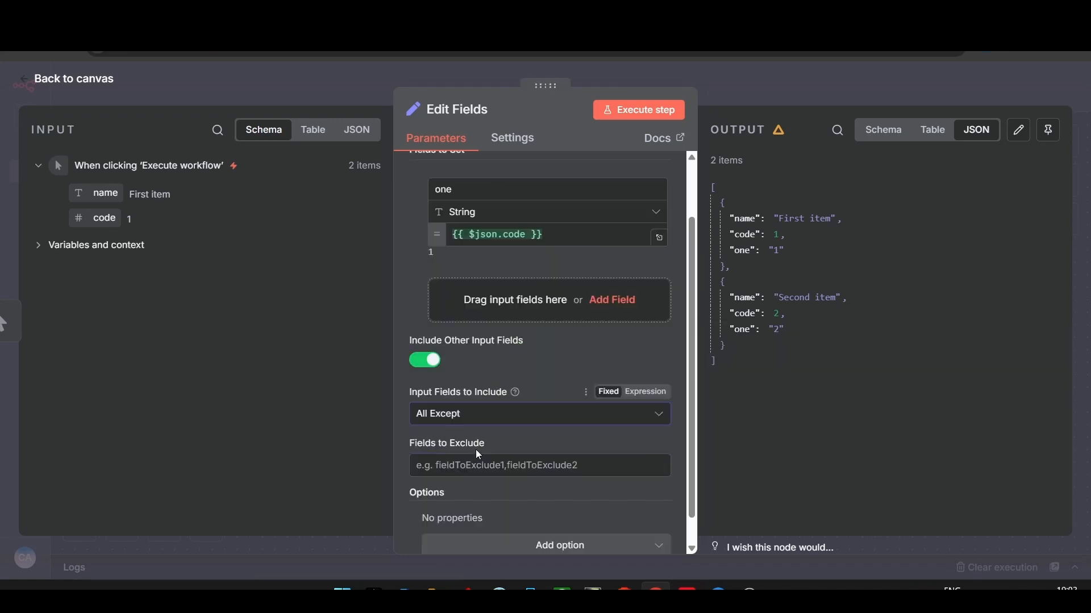
left_click(474, 428)
type("code")
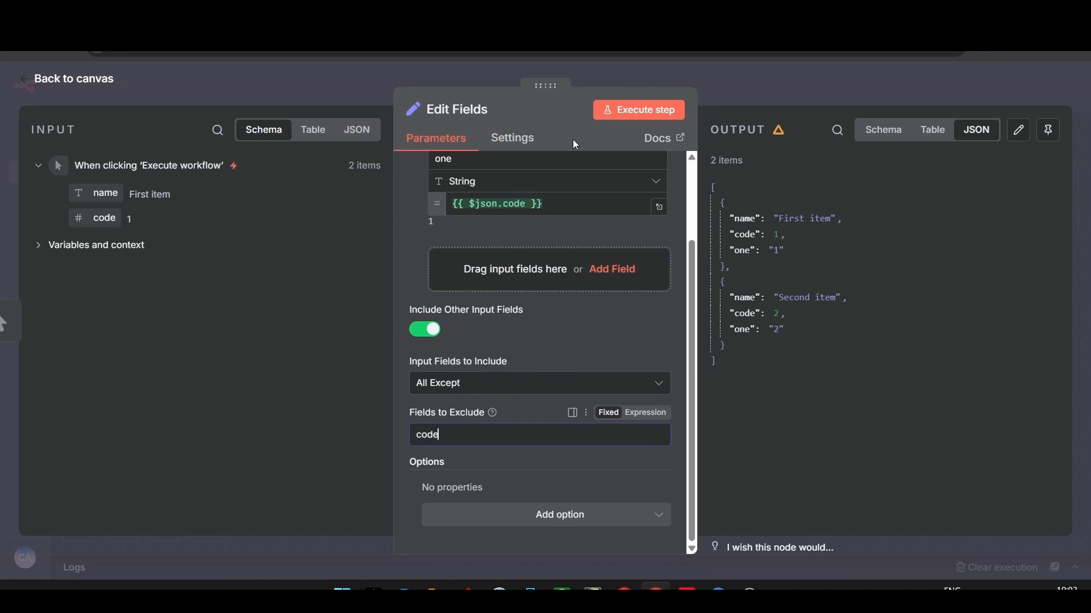
left_click(623, 113)
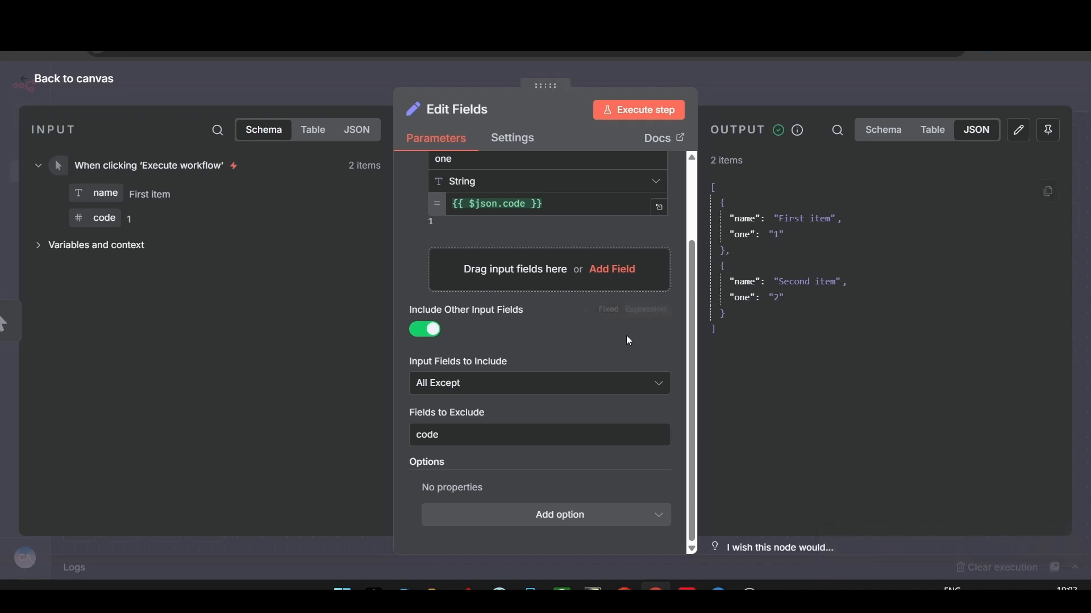
Set Input Fields to Include to Selected, include only the code field, and execute the Edit Fields step
left_click(562, 384)
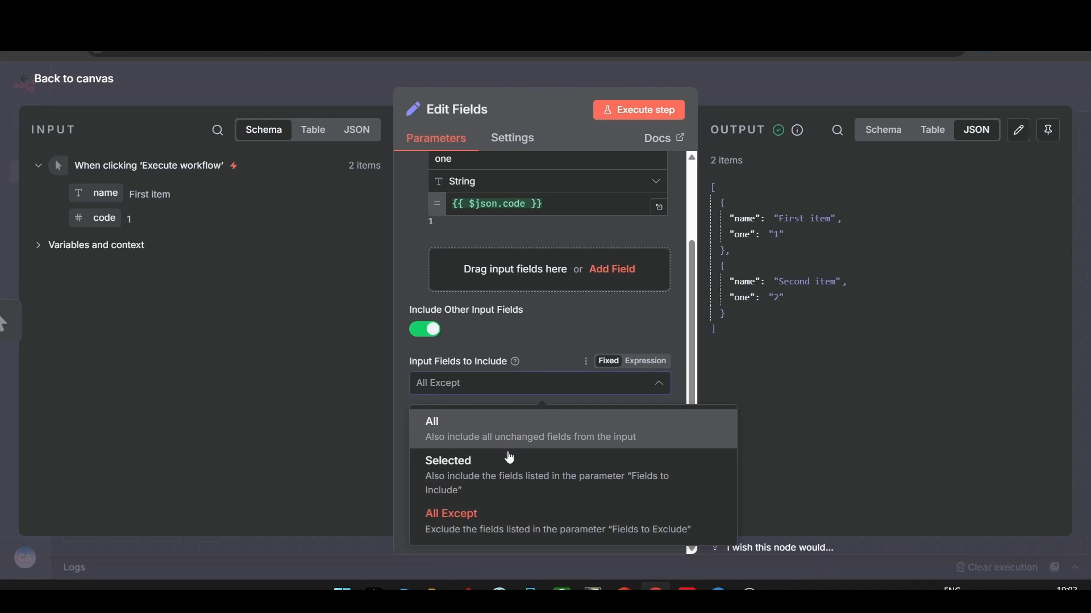
left_click(467, 473)
left_click(457, 389)
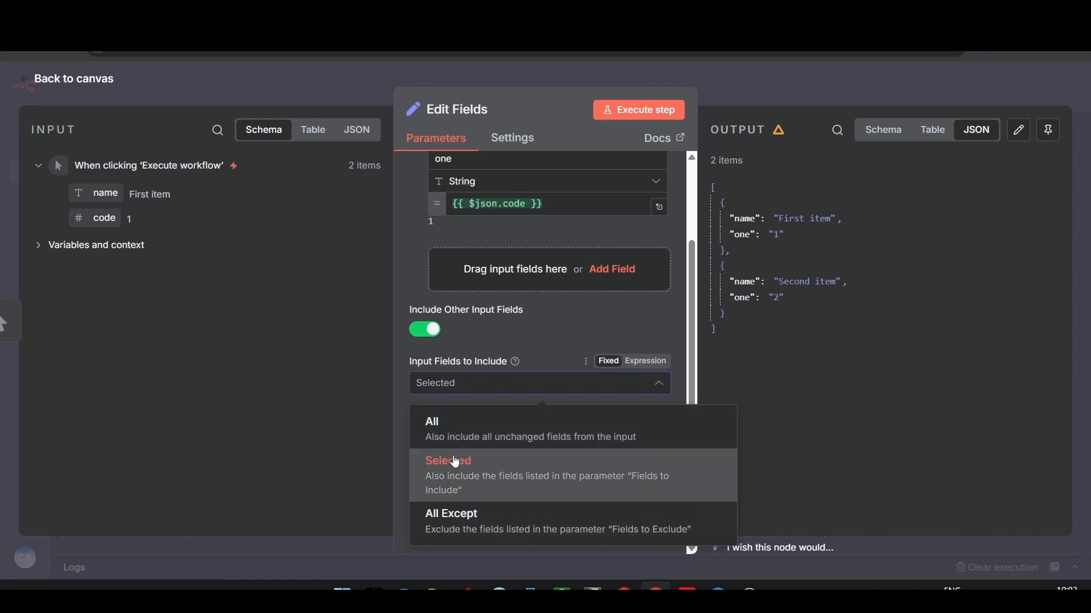
left_click(450, 462)
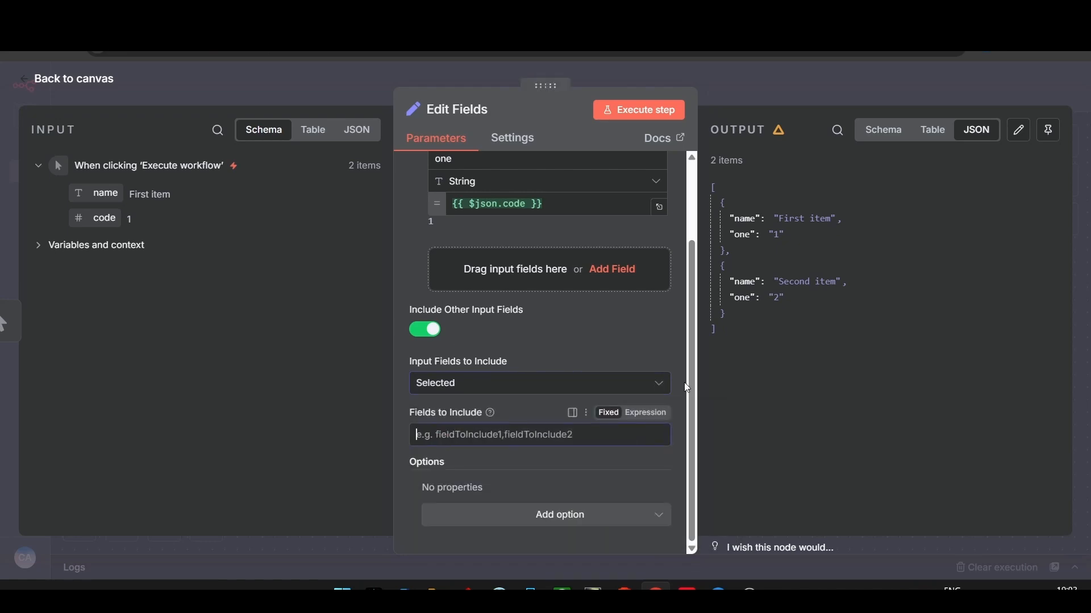
type("c")
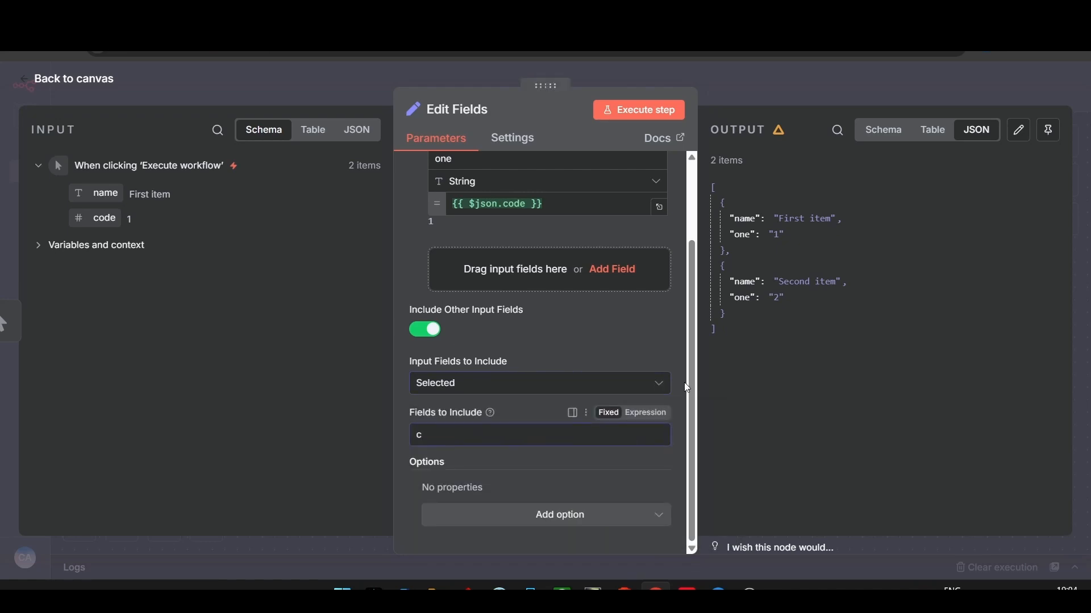
type("ode")
left_click(633, 108)
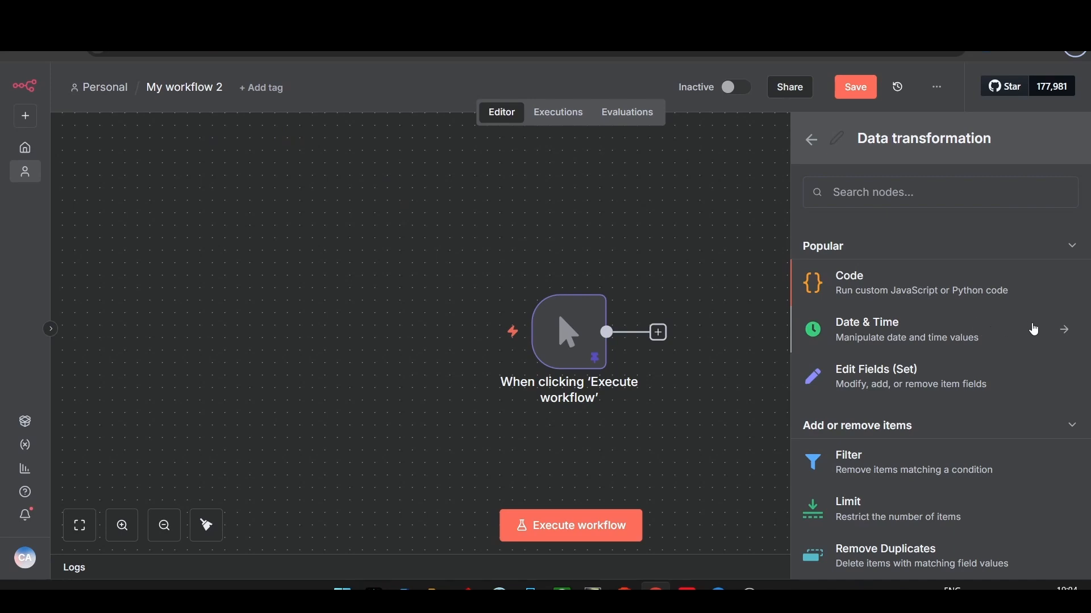
Review the Date & Time node's actions among the data transformation nodes, and open the Code node
left_click(1061, 332)
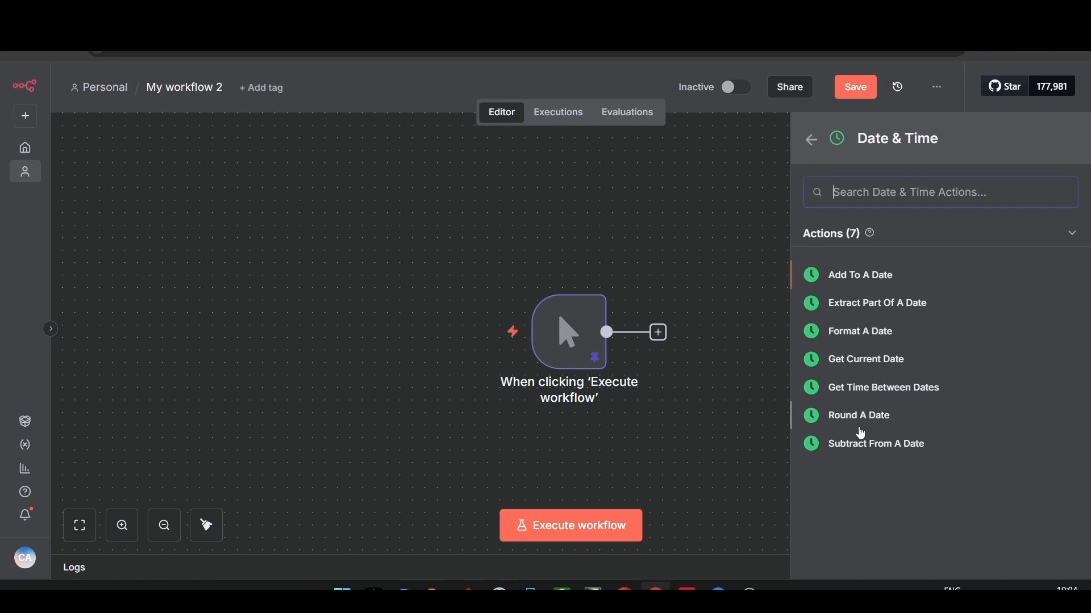
left_click(812, 142)
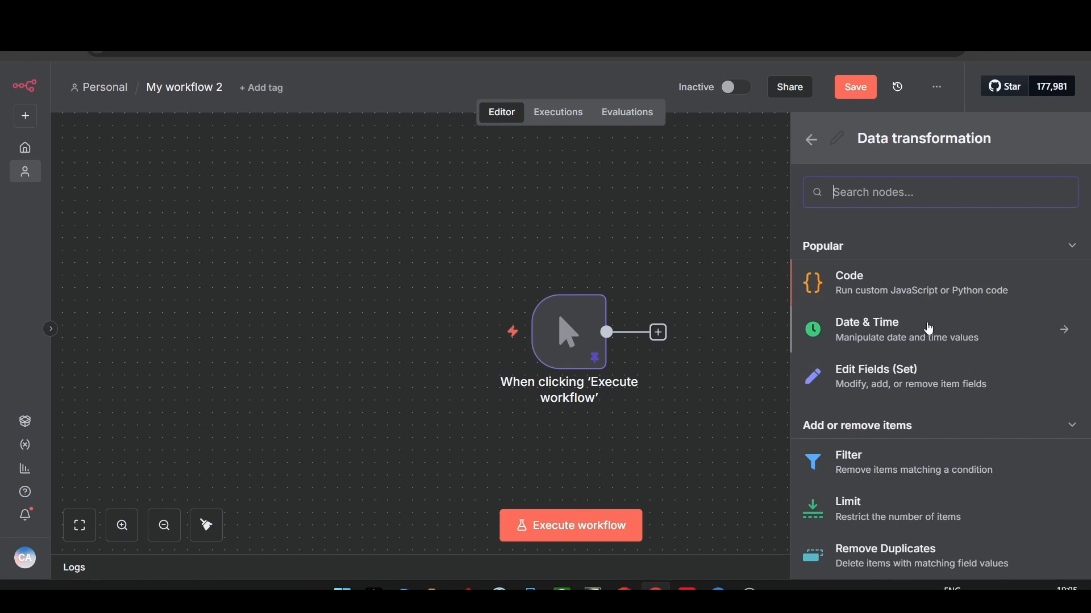
left_click(888, 288)
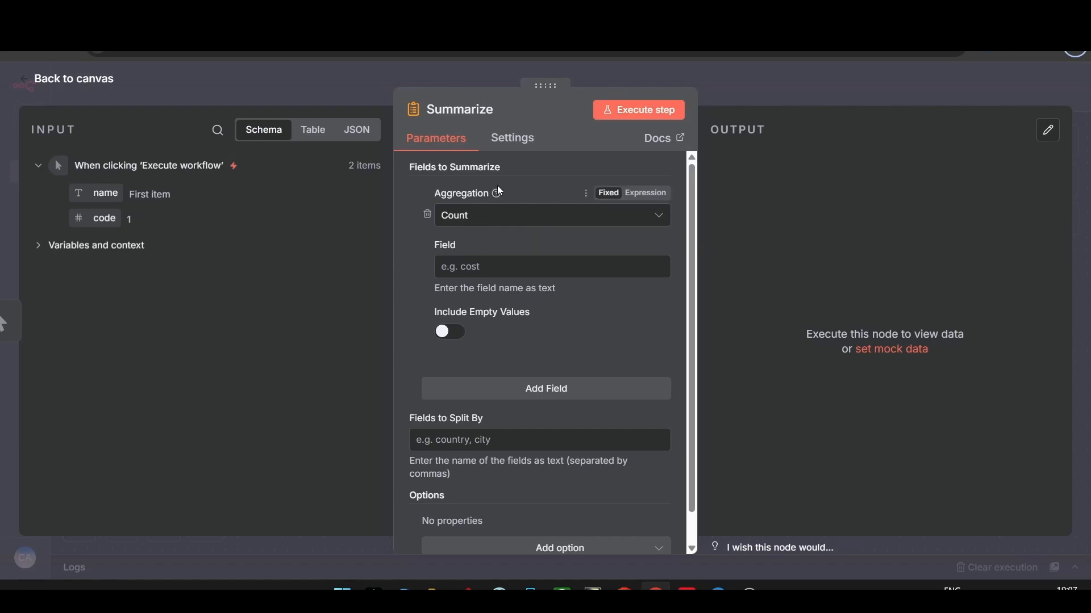
Review the Summarize node's aggregation methods and look through the Convert data nodes
left_click(525, 216)
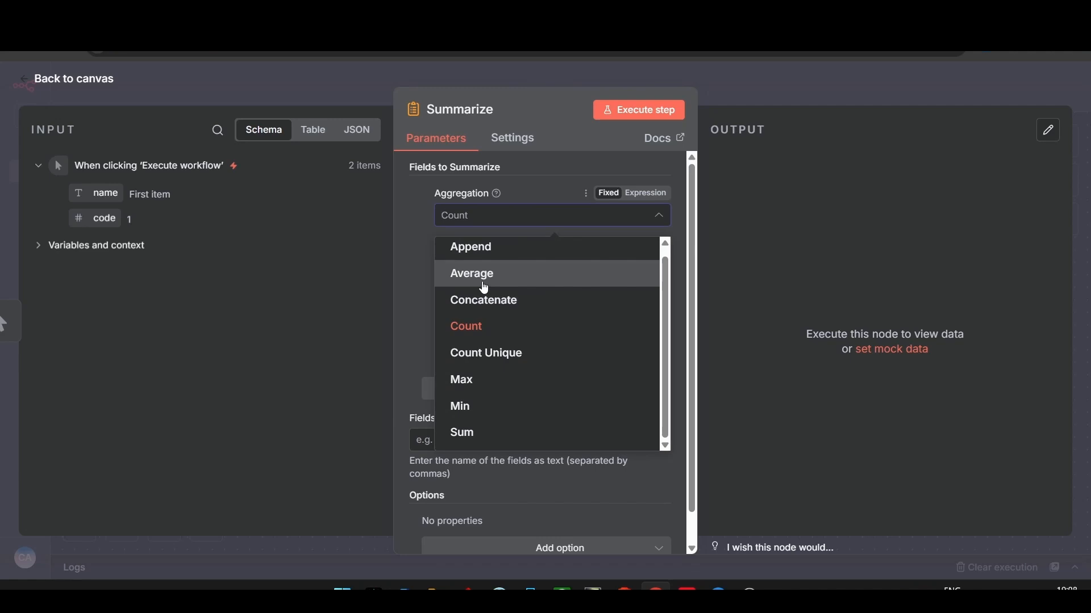
left_click(498, 223)
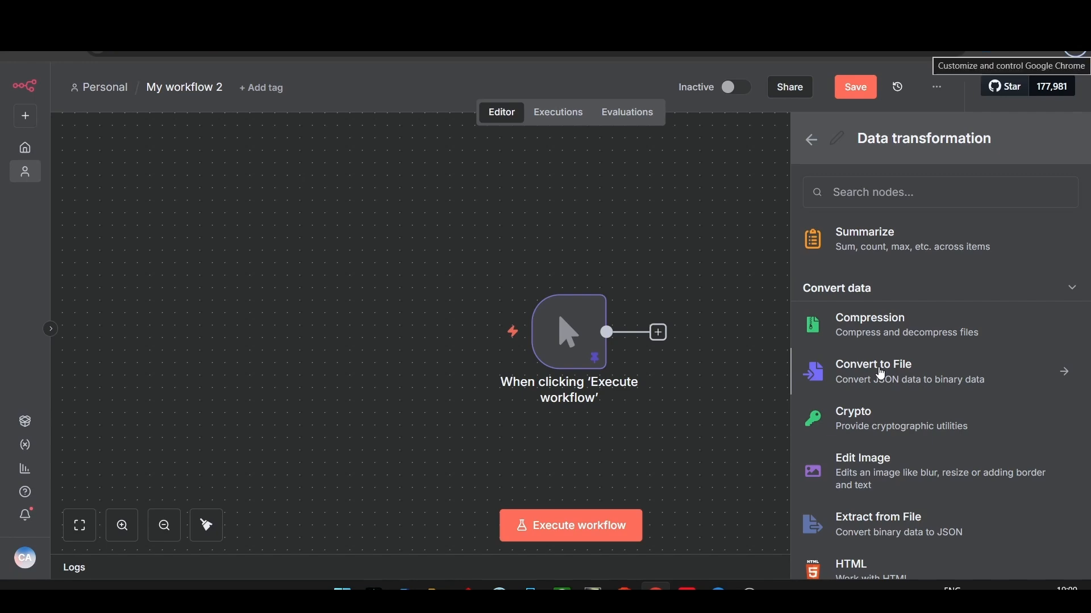
scroll(881, 375, "down", 1)
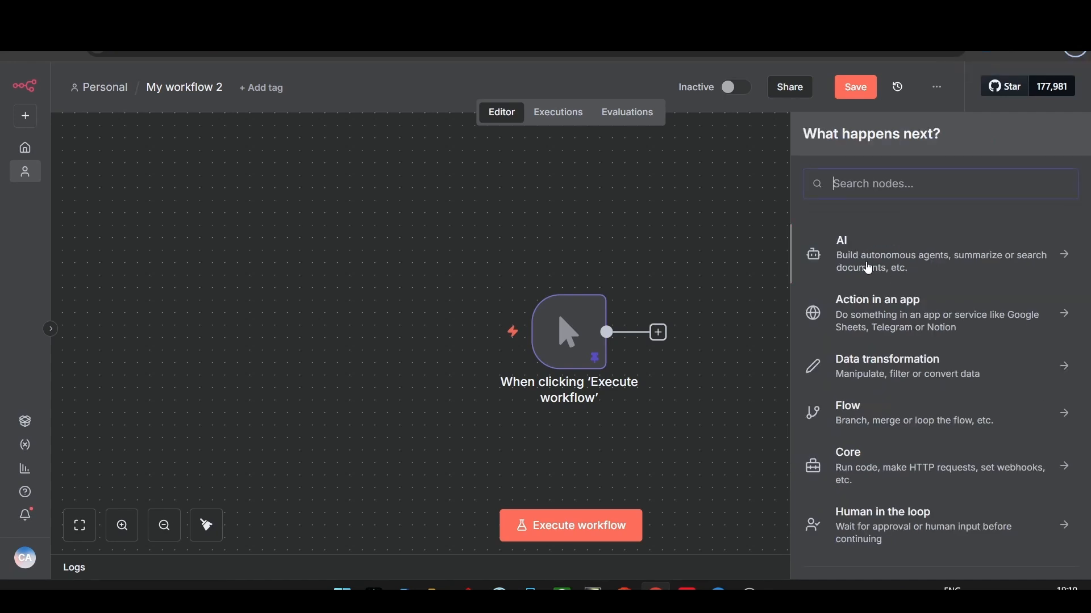
Browse the Google Gemini actions among the AI nodes and add a Message a model node after the manual trigger
left_click(869, 268)
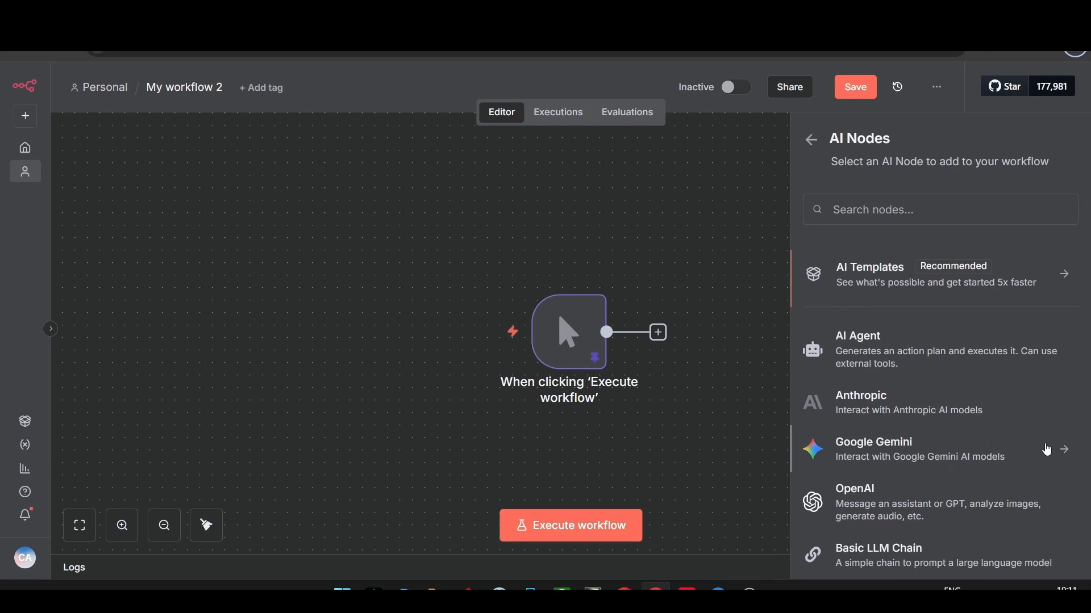
left_click(1014, 454)
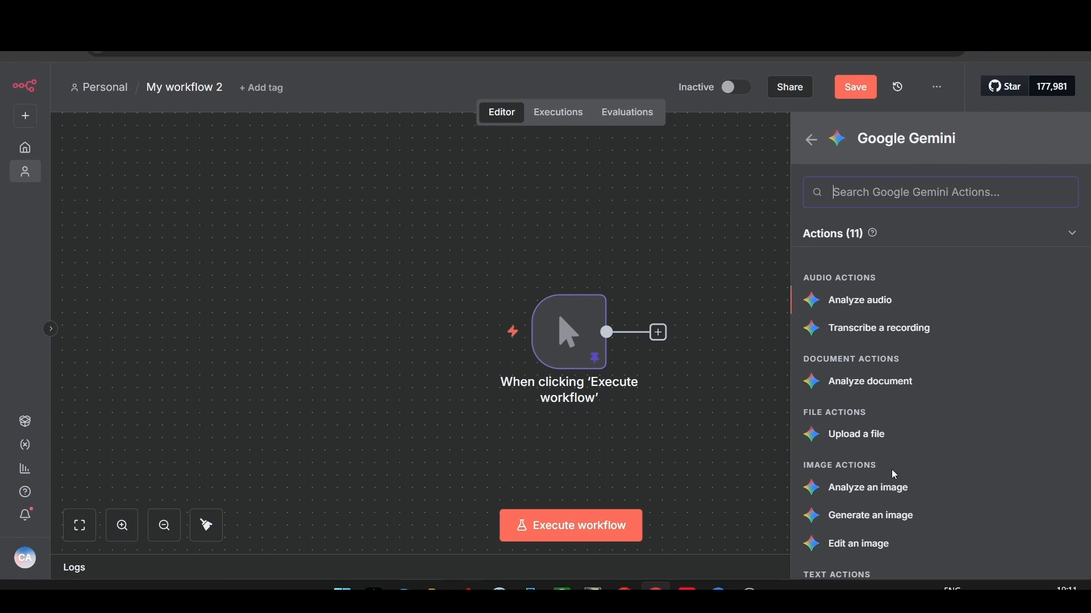
scroll(964, 474, "down", 4)
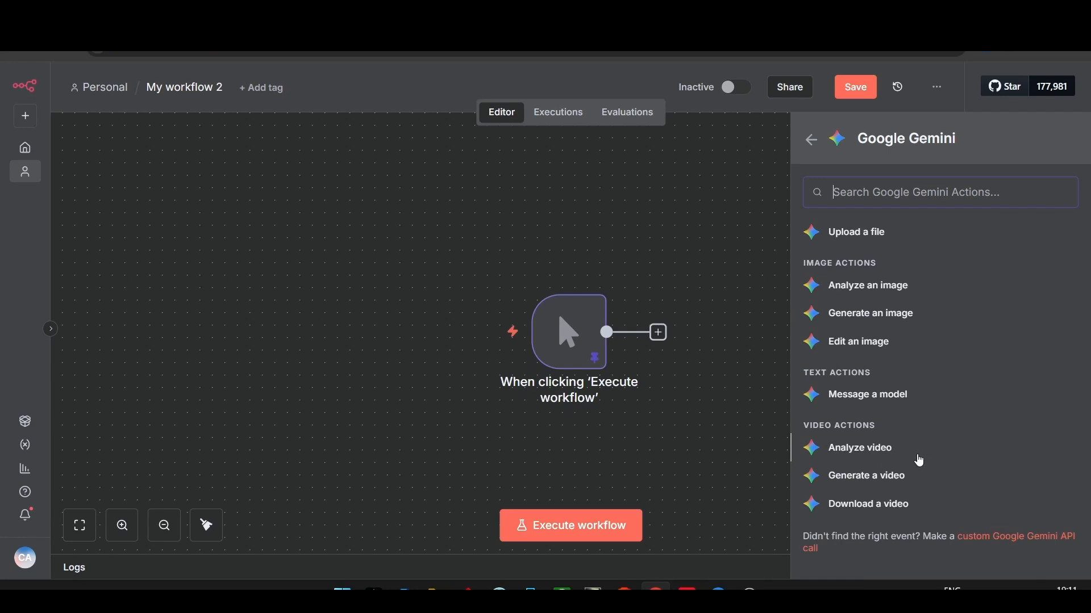
scroll(914, 457, "up", 4)
scroll(907, 451, "down", 3)
left_click(875, 399)
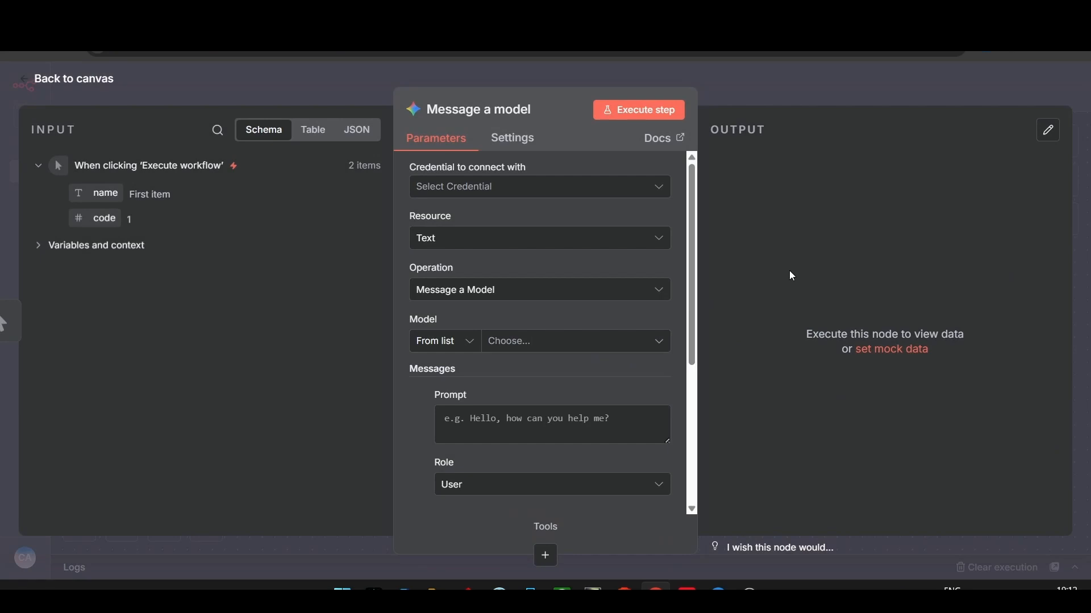
Examine the Message a model node's credential, model, prompt and role settings, keeping the User role
left_click(464, 192)
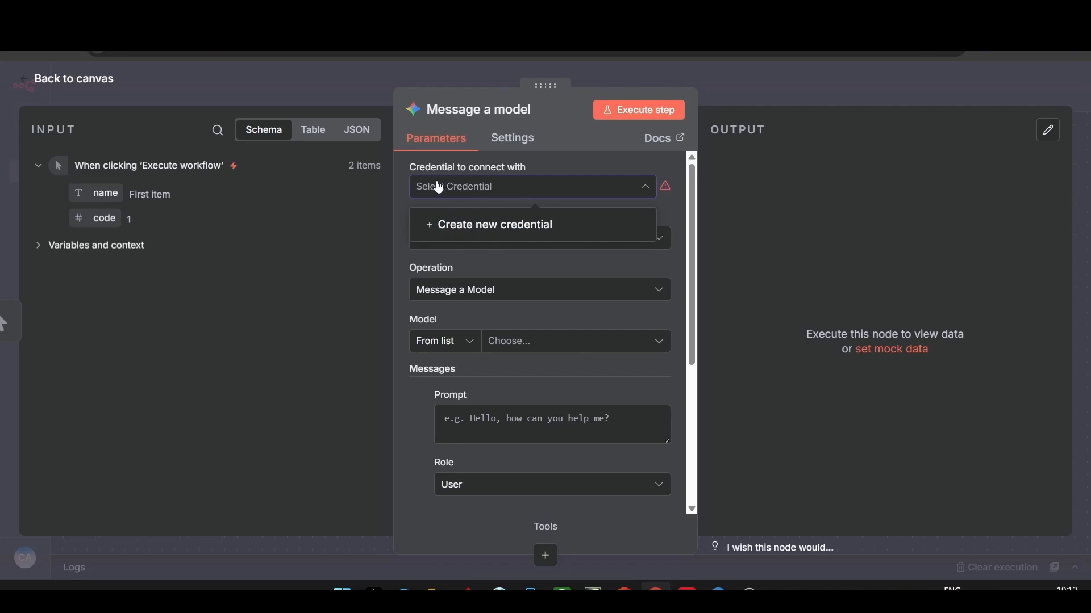
left_click(401, 183)
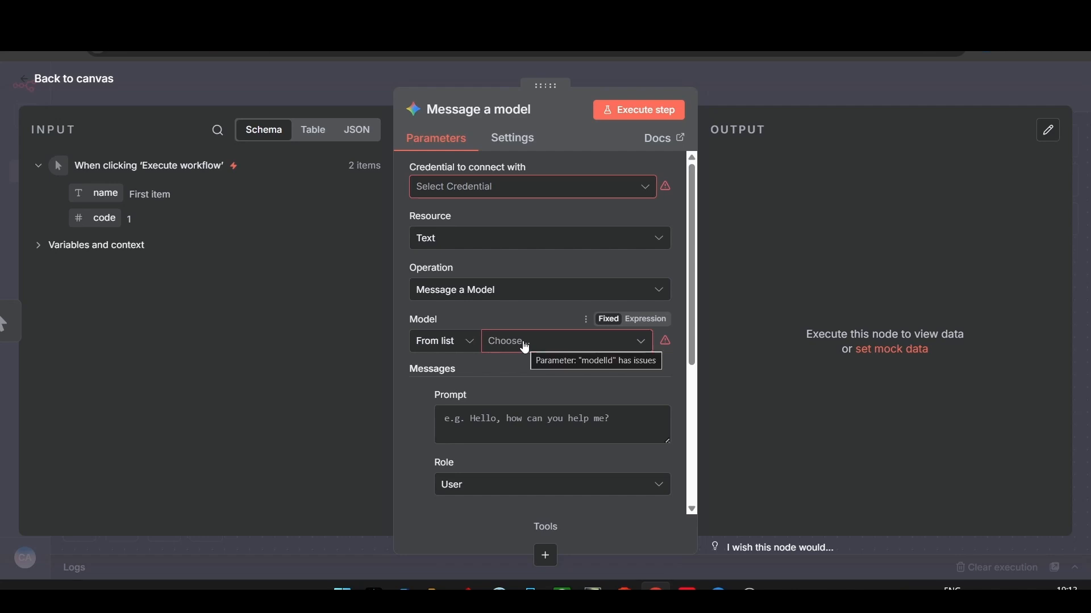
scroll(435, 387, "down", 2)
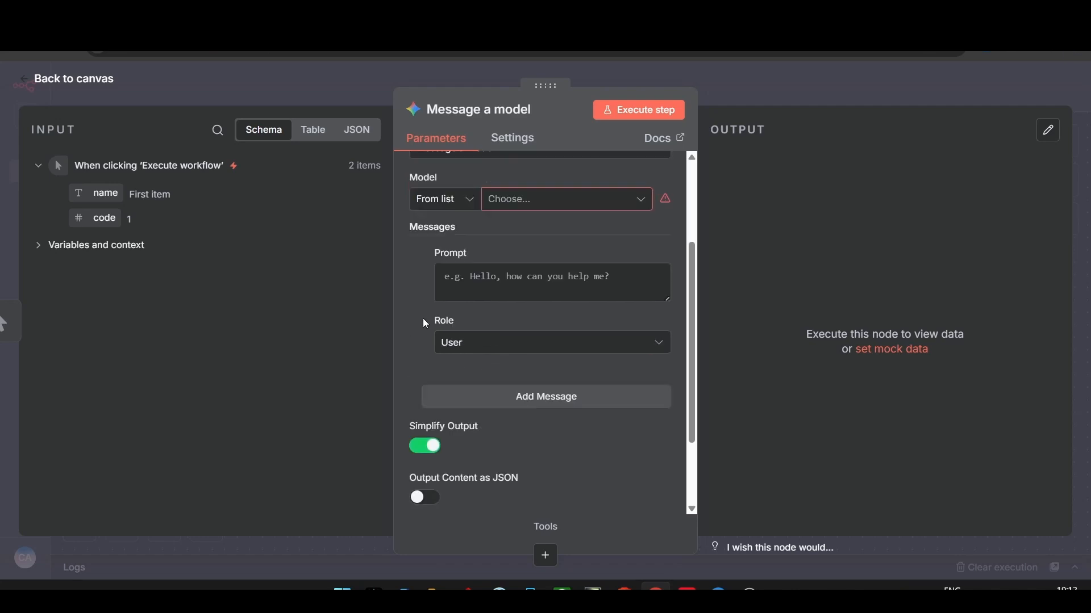
left_click(488, 344)
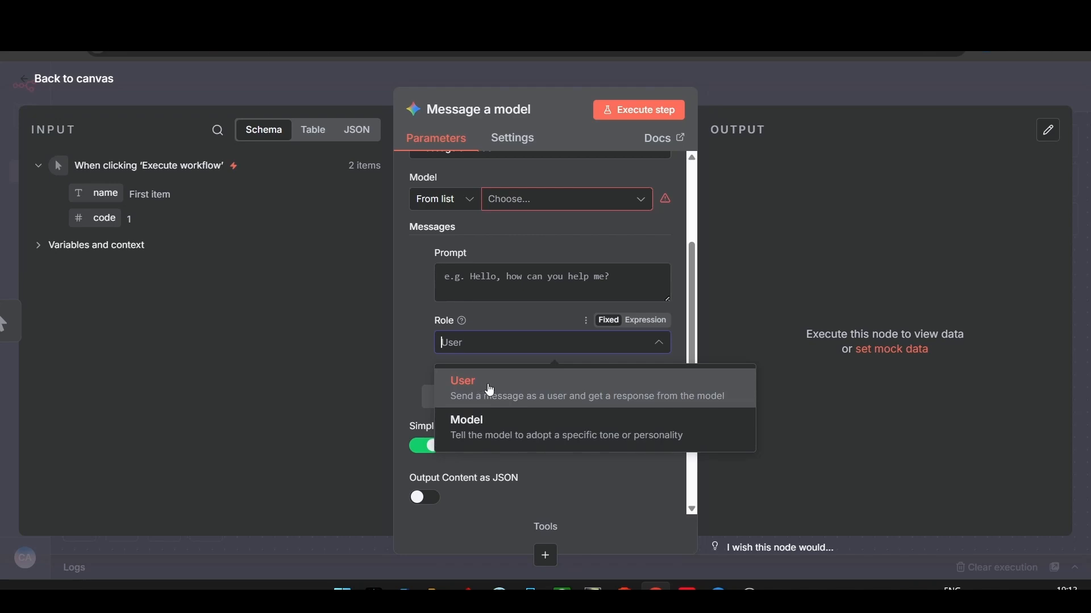
left_click(625, 379)
left_click(547, 347)
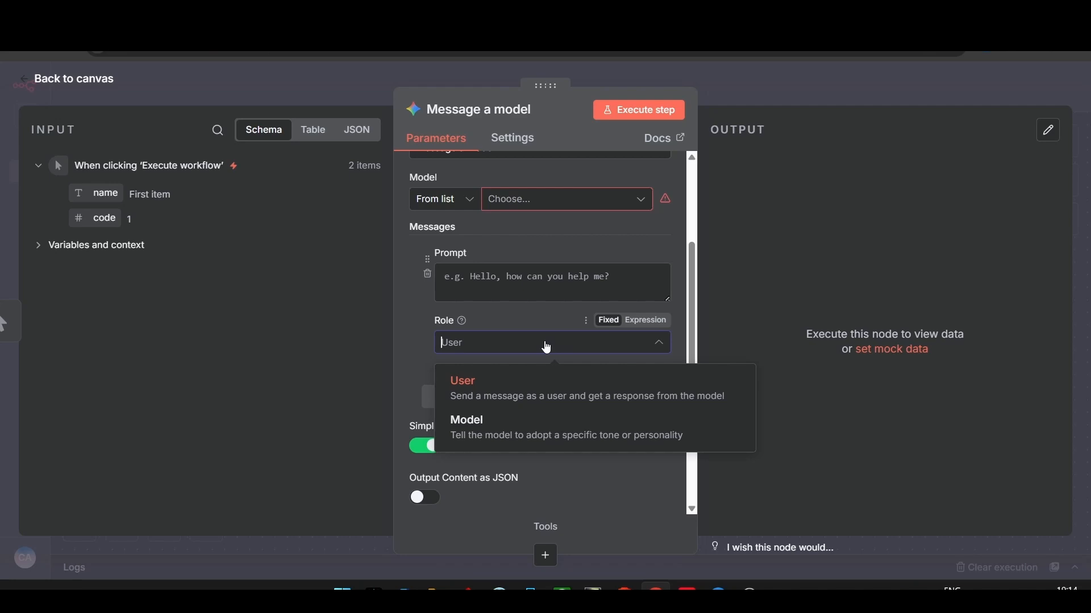
Review the Message a model node's output settings and available additional options, and return to the canvas
scroll(503, 441, "down", 2)
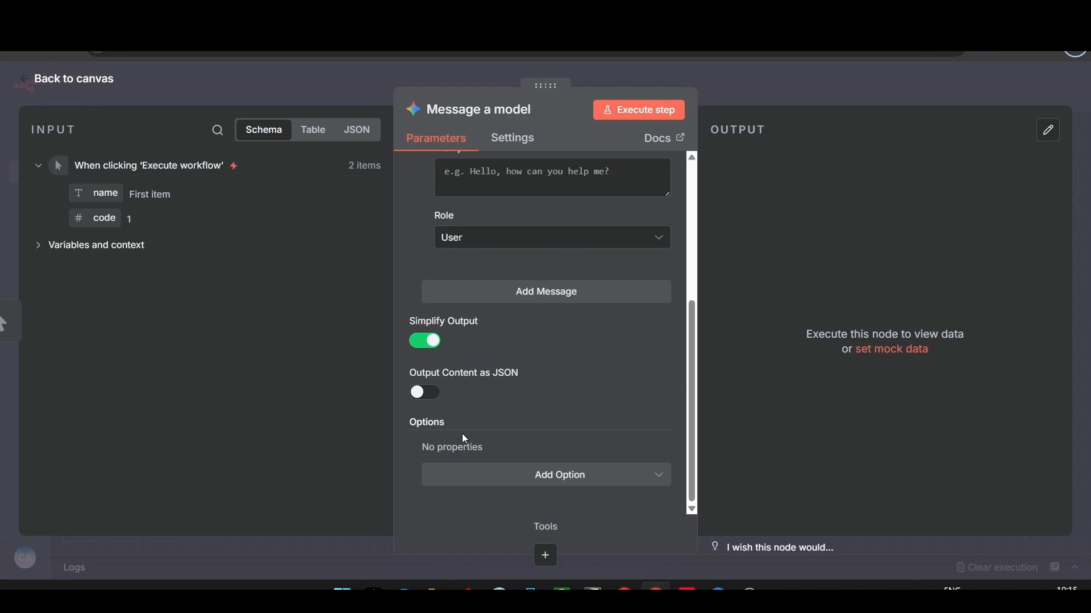
left_click(477, 476)
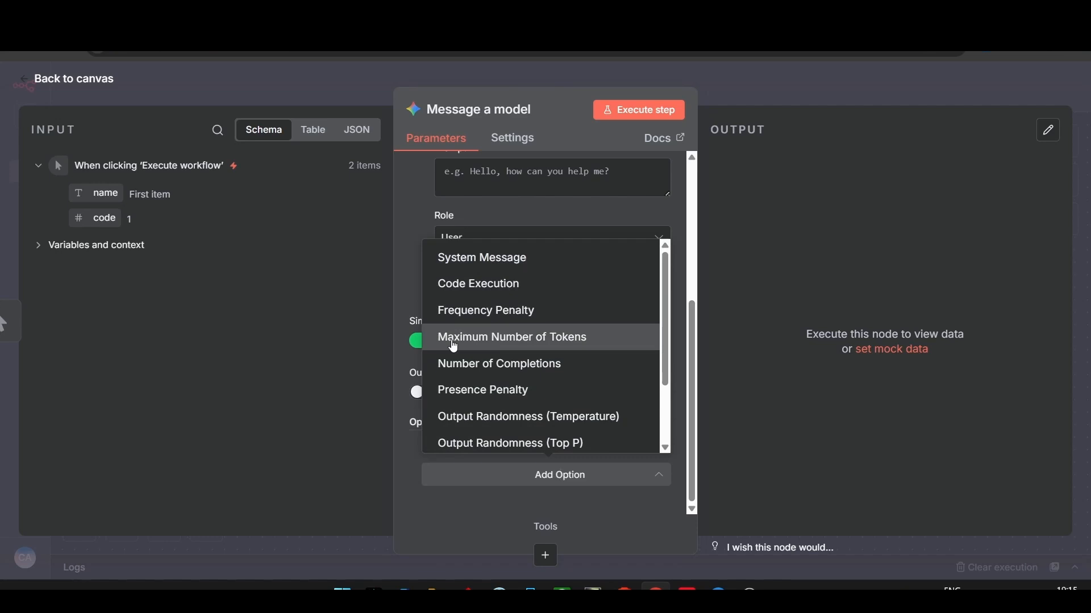
left_click(511, 477)
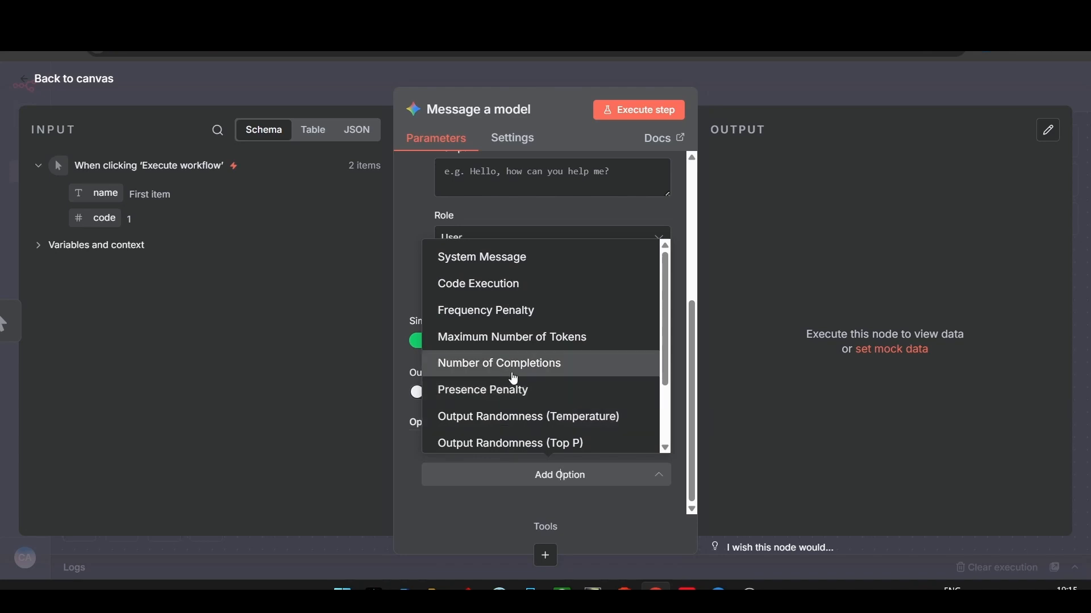
left_click(420, 363)
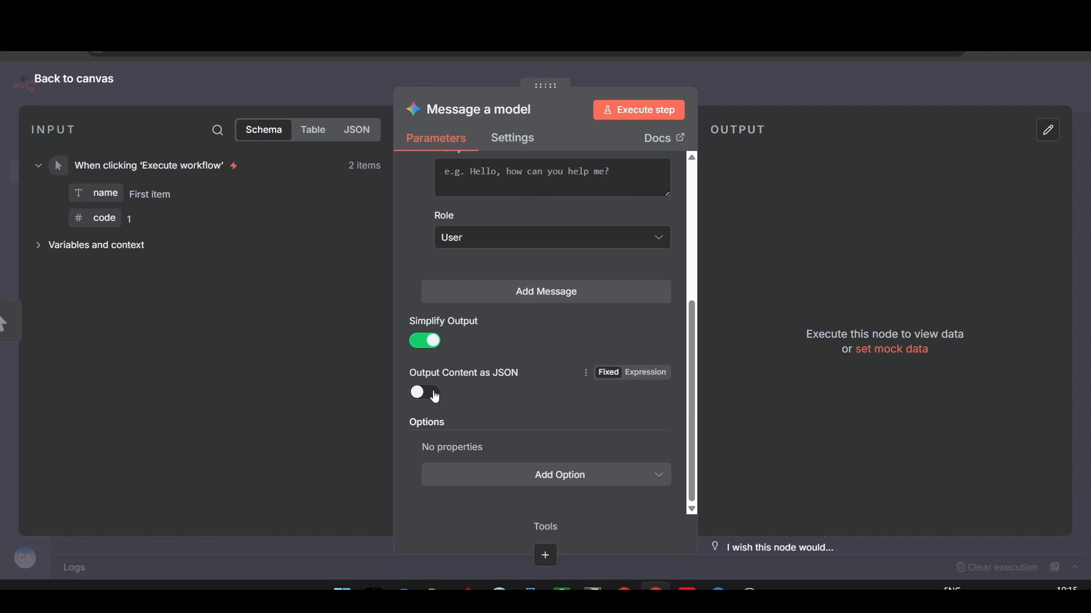
key("Escape")
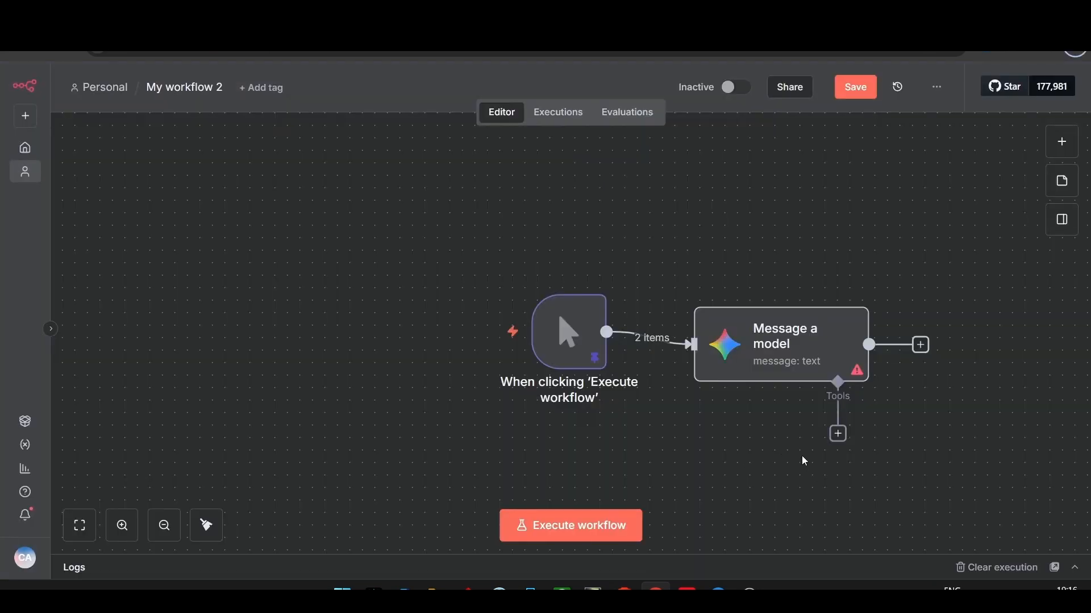
Browse the tools that can be attached to the Message a model node, and return to the AI nodes list
left_click(838, 434)
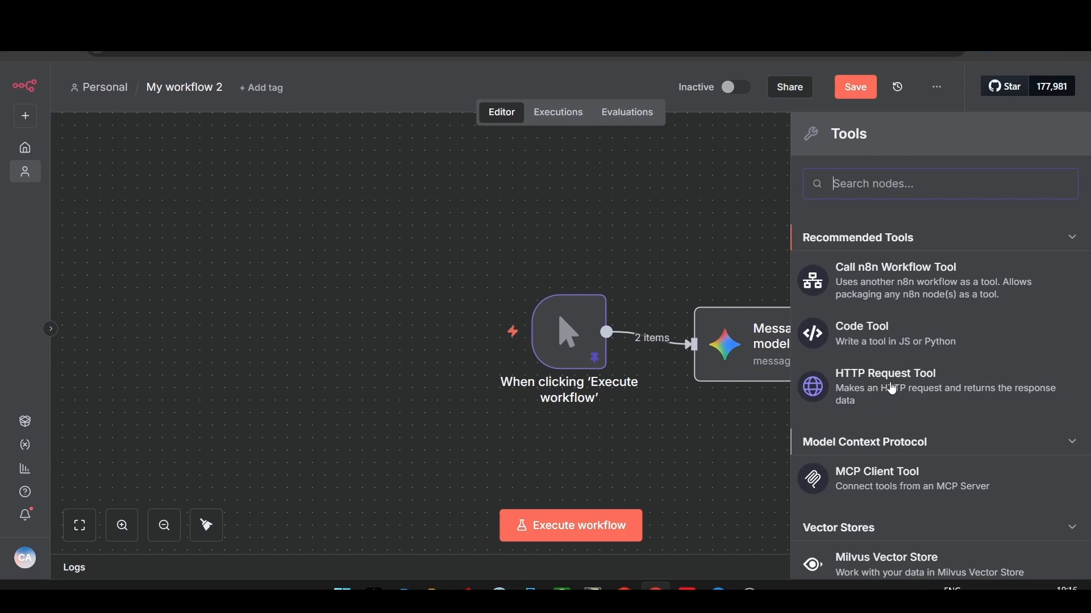
scroll(901, 316, "down", 10)
scroll(920, 358, "up", 10)
scroll(897, 388, "down", 6)
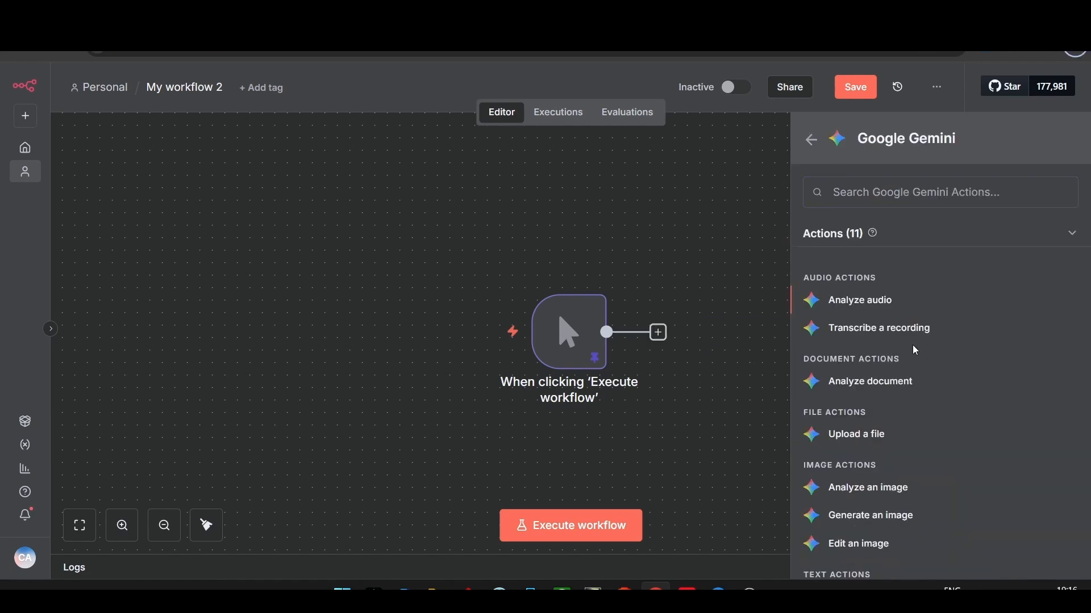
left_click(811, 139)
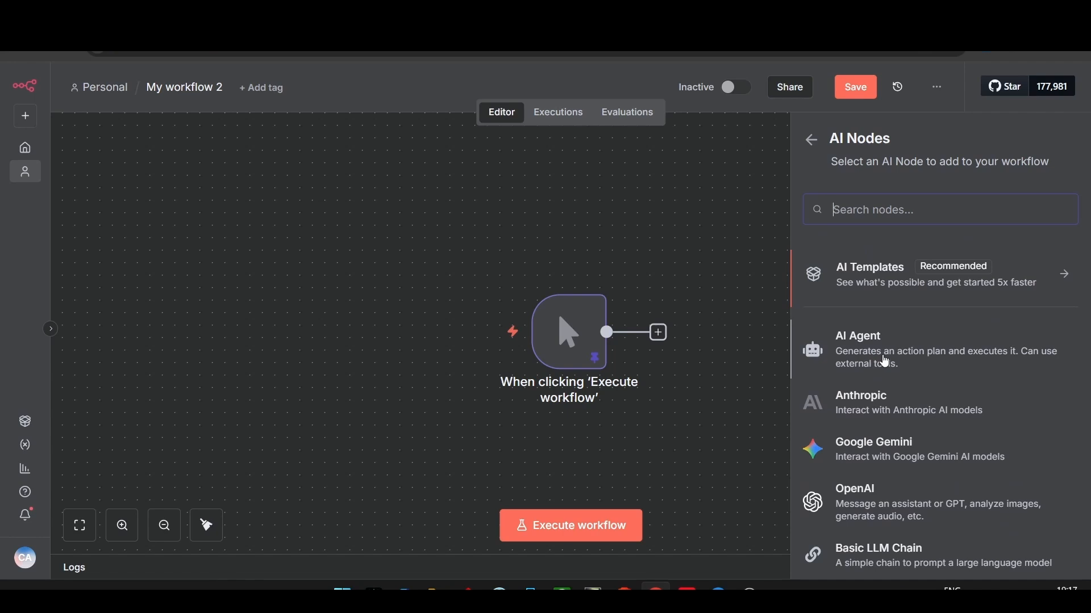
Add an AI Agent node with a chat message trigger and browse its attachable tools and language models
left_click(849, 356)
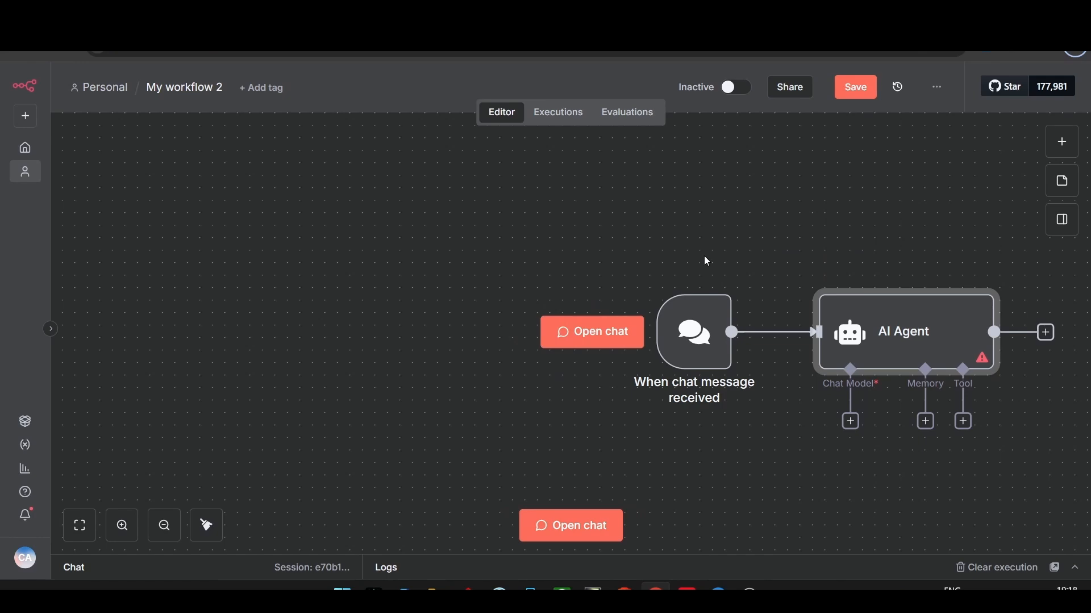
mouse_move(706, 304)
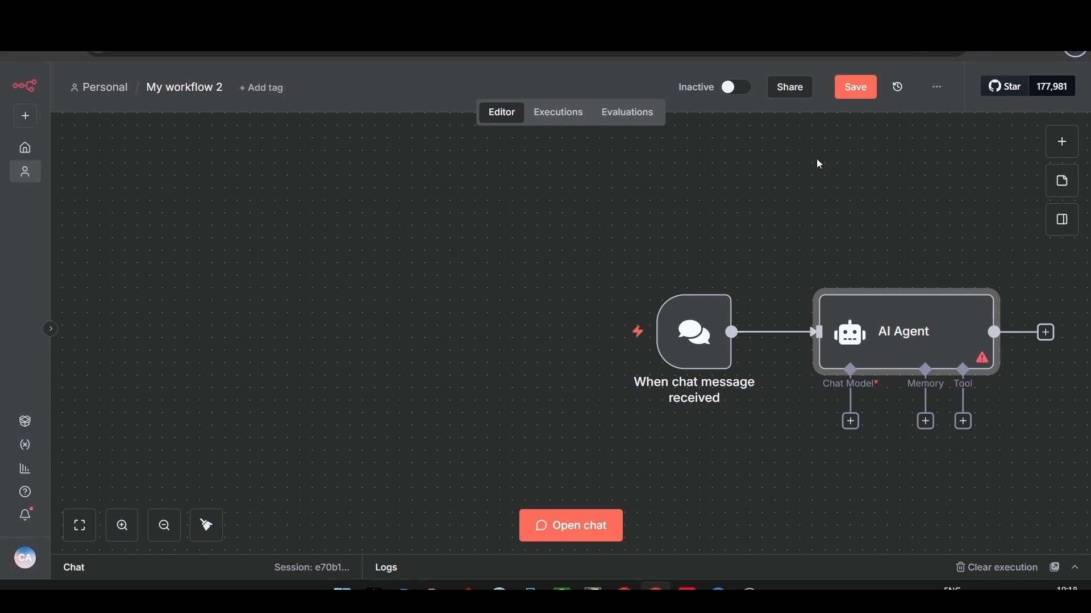
left_click(964, 421)
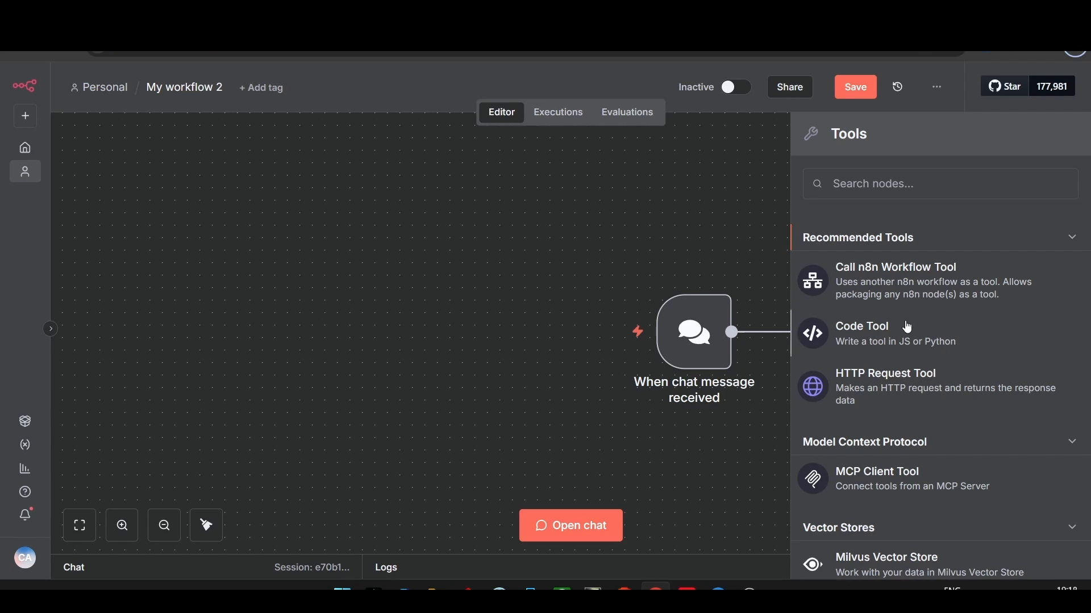
scroll(868, 343, "down", 2)
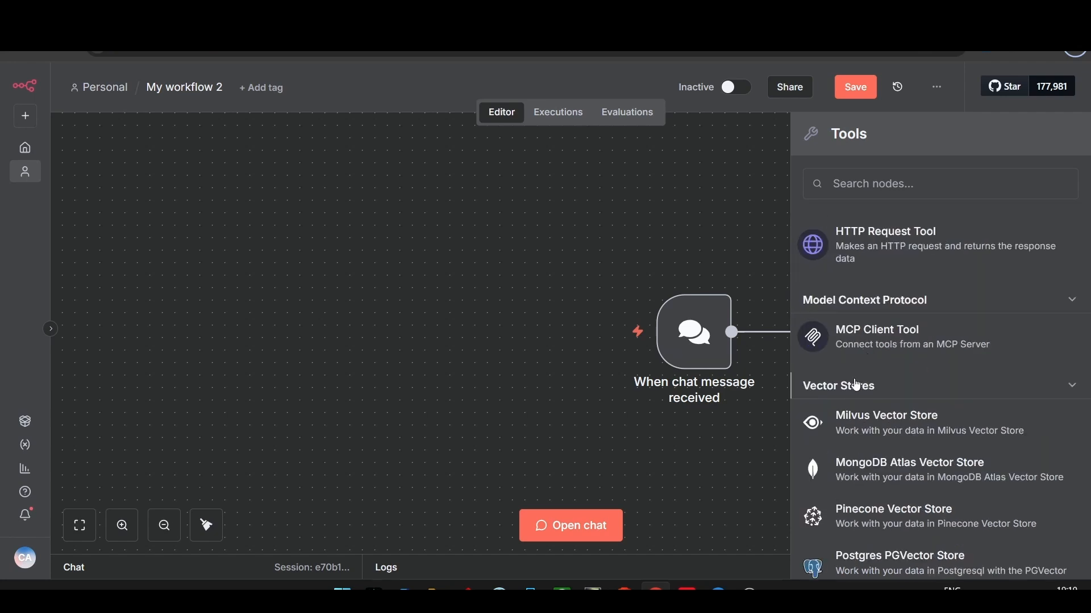
key("Escape")
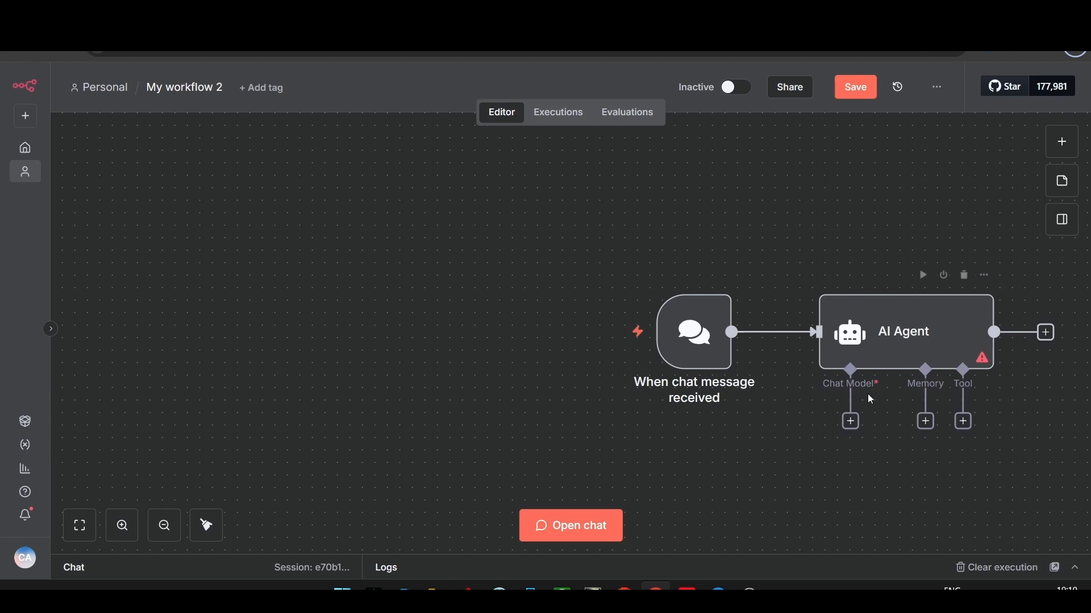
left_click(852, 423)
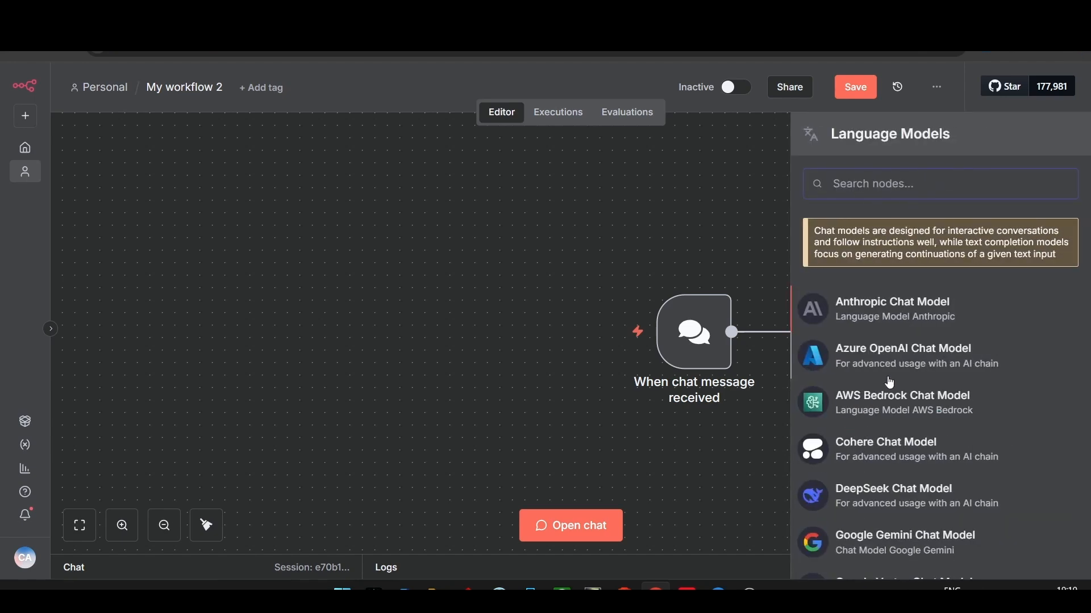
scroll(891, 394, "down", 2)
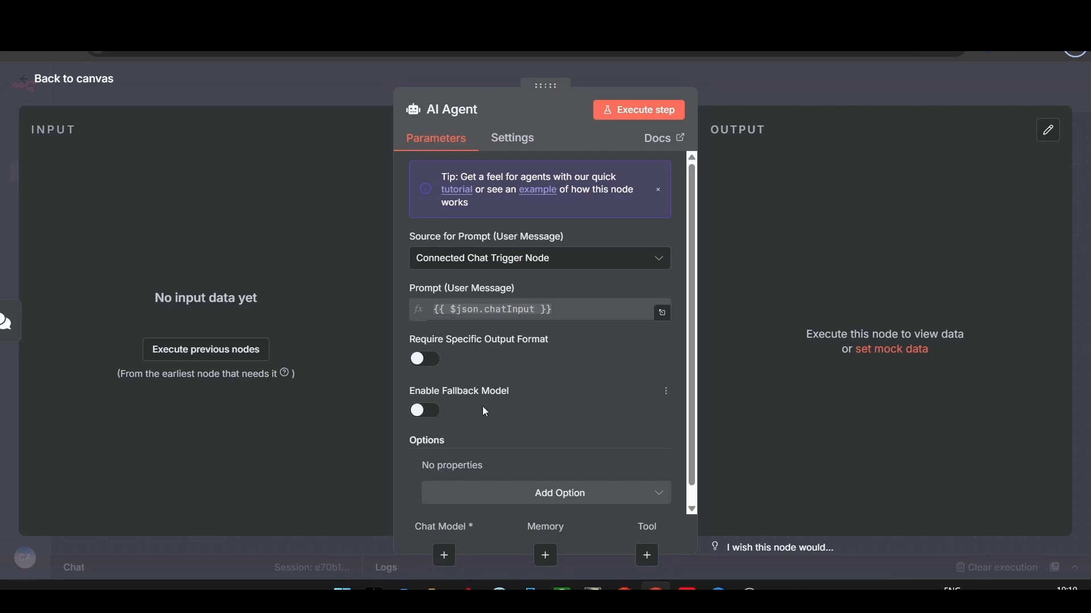
Enable the AI Agent's fallback model and attach Simple Memory to the agent
left_click(423, 411)
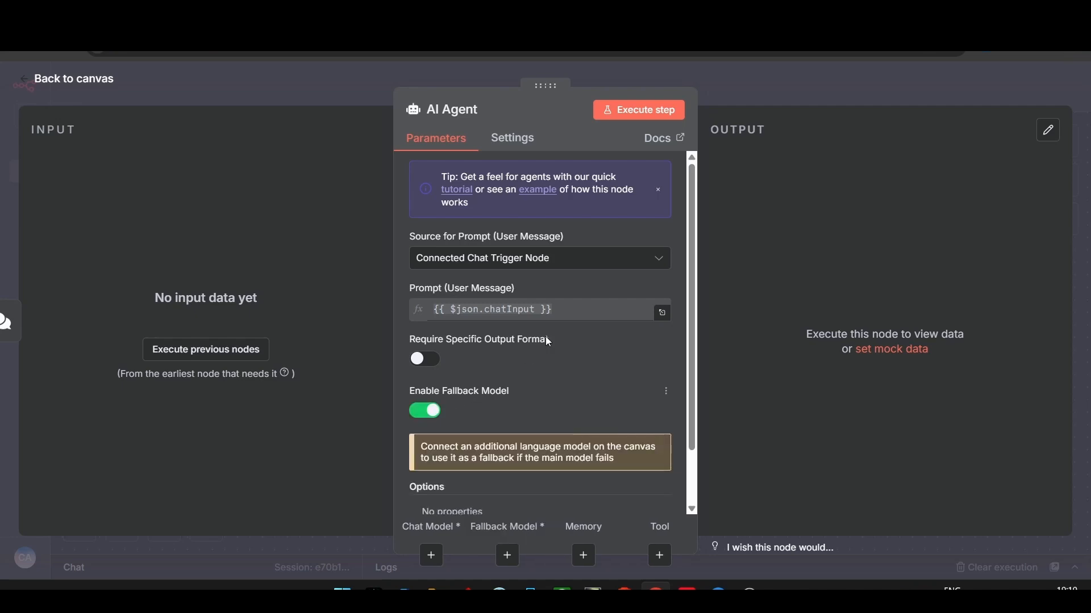
left_click(781, 83)
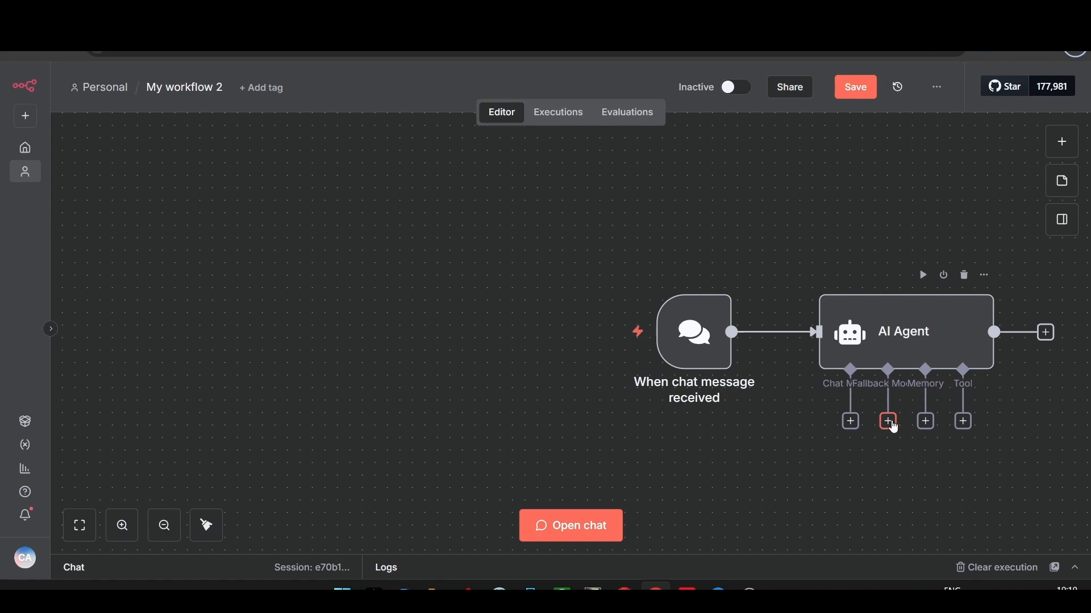
left_click(925, 424)
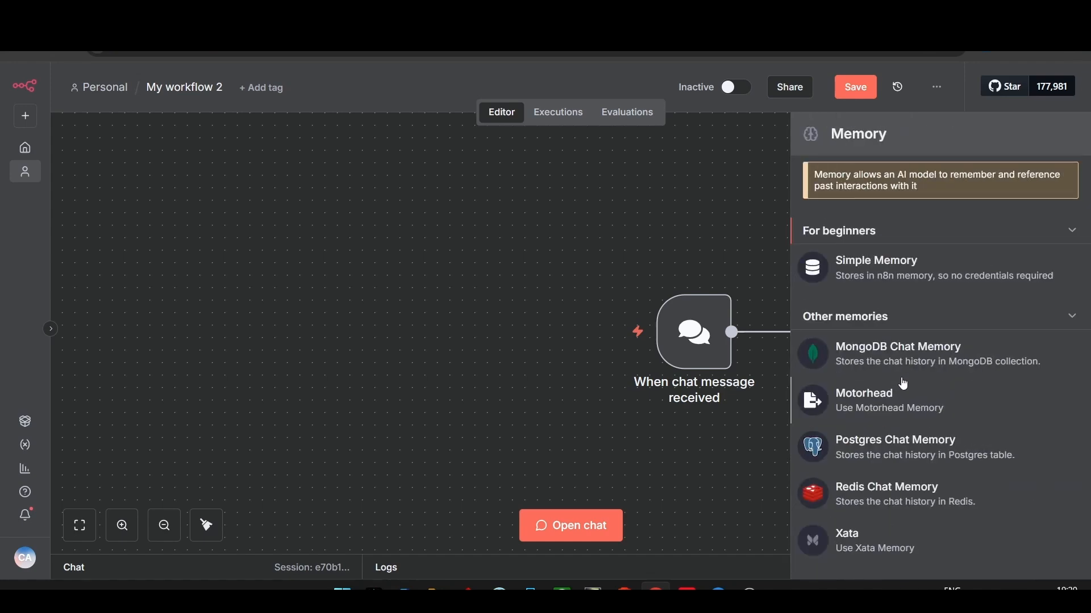
left_click(910, 274)
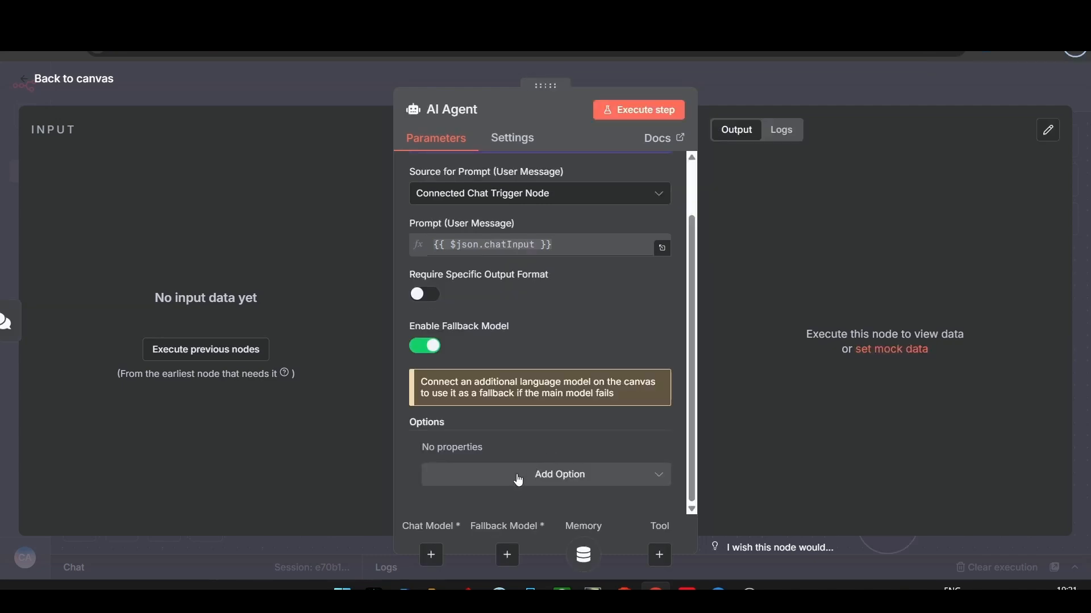
Review the additional options available for the AI Agent node, without adding any
left_click(517, 477)
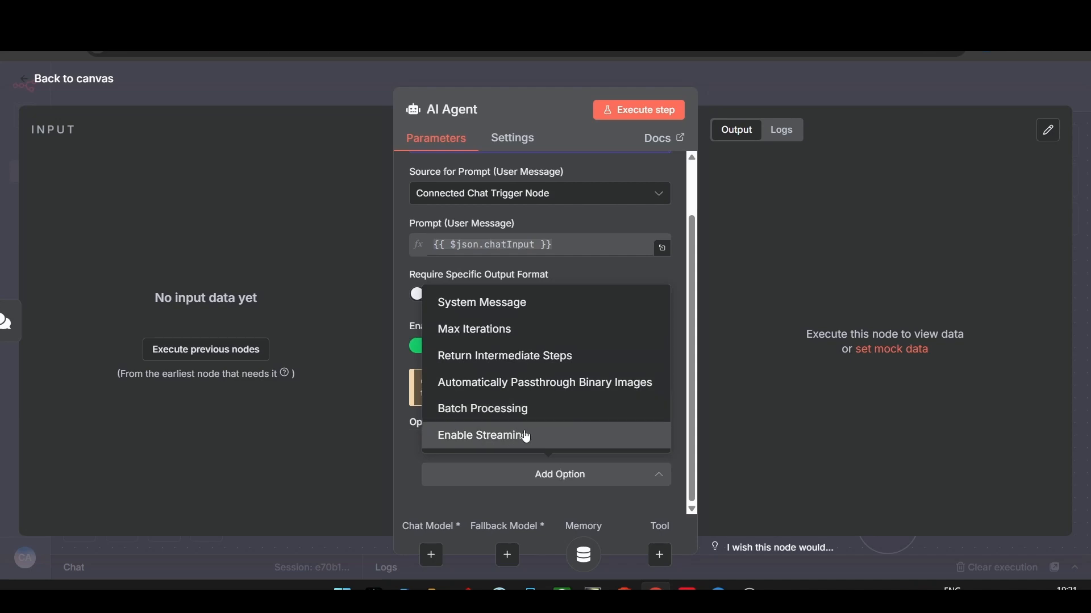
left_click(529, 482)
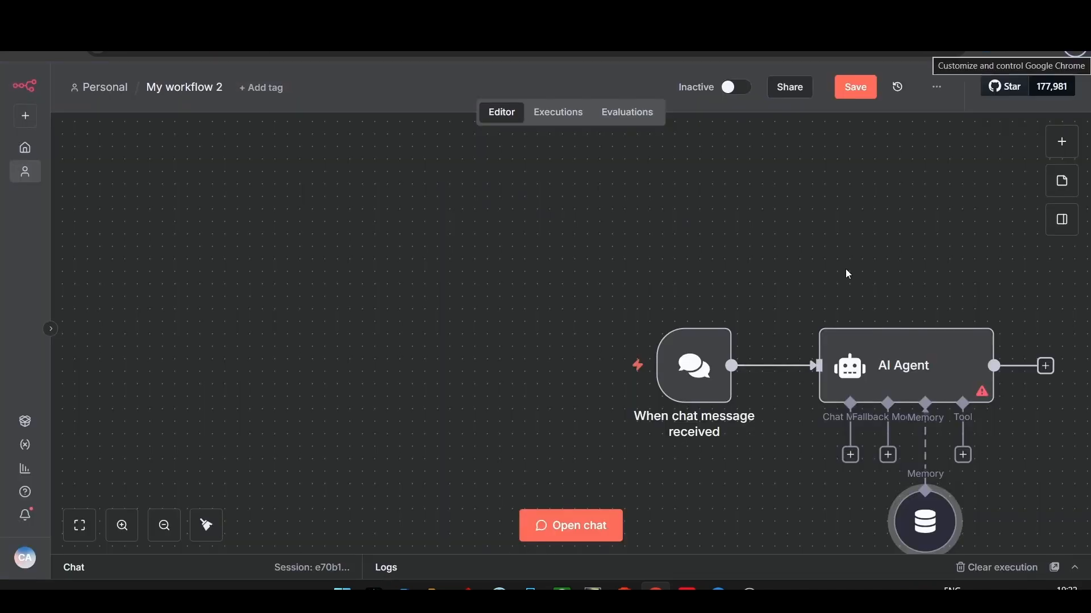
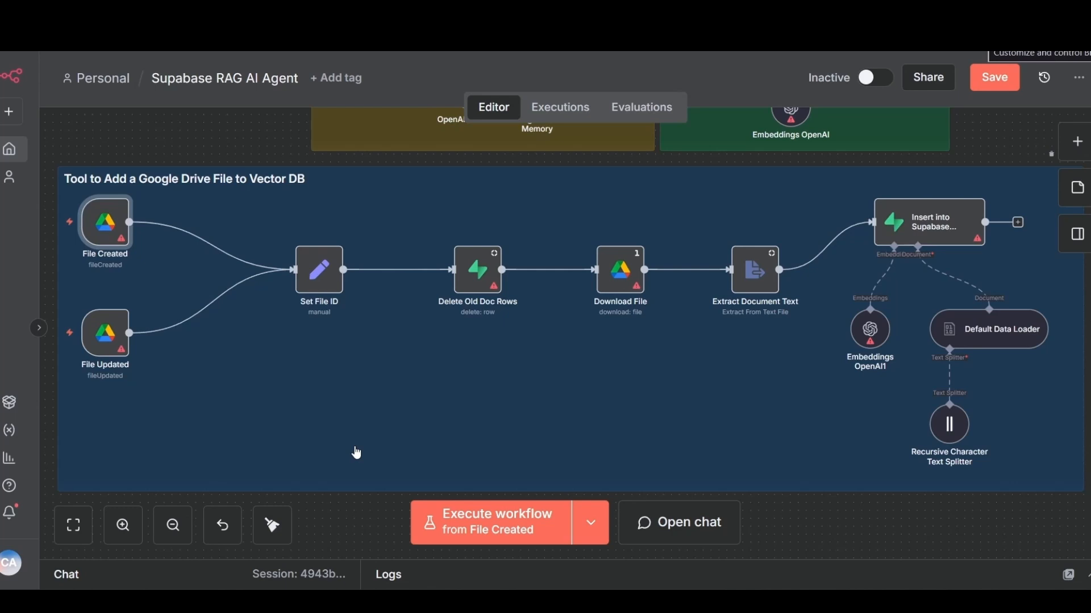
Examine the two Google Drive triggers in the Supabase RAG AI Agent workflow and the File Created trigger's parameters
mouse_move(105, 255)
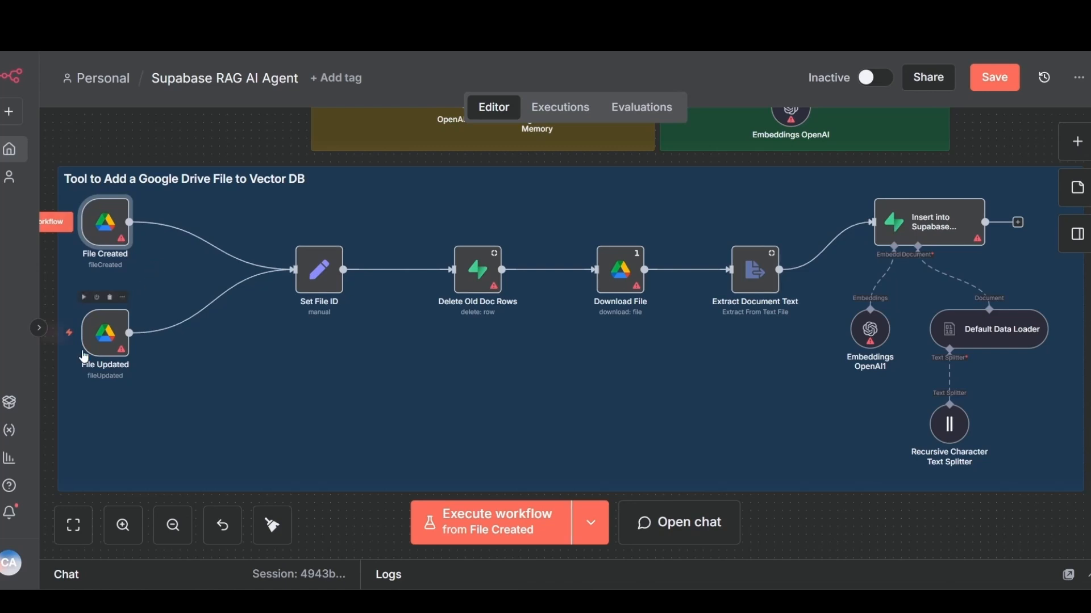
mouse_move(80, 380)
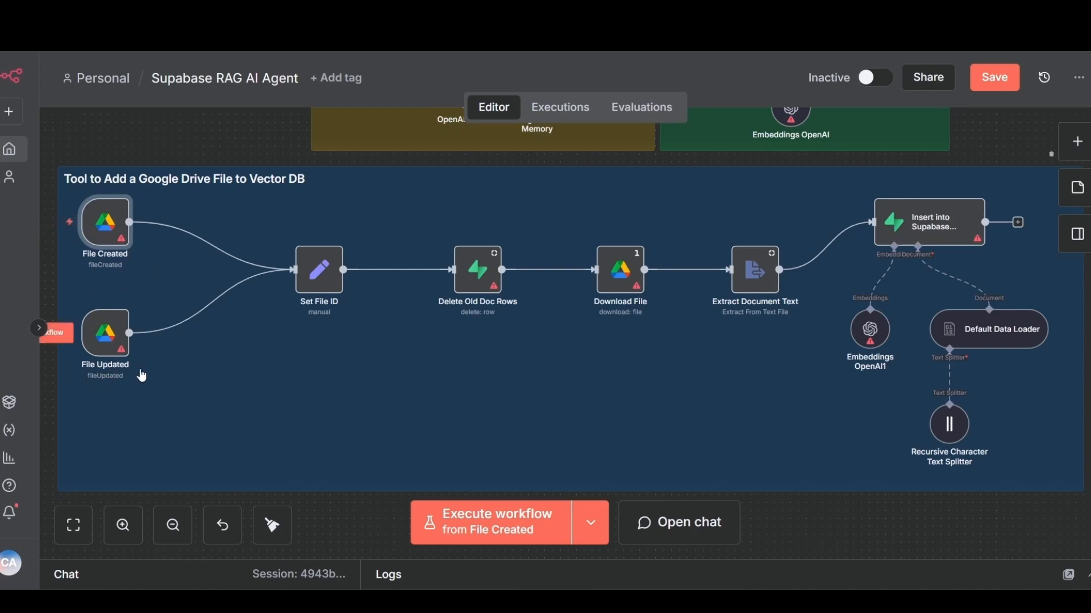
mouse_move(91, 272)
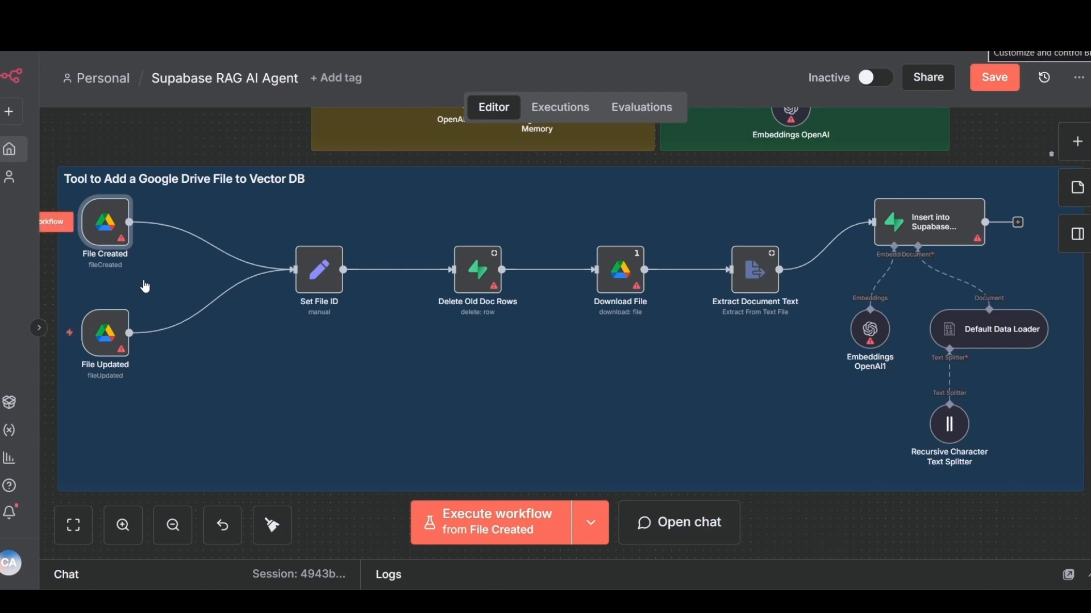
key("Return")
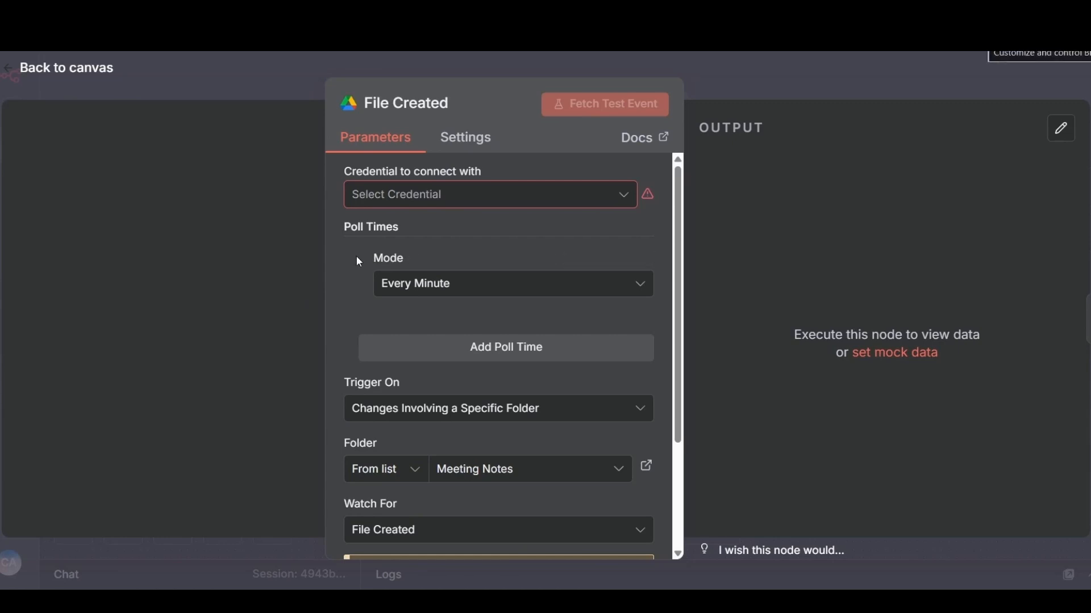
key("Escape")
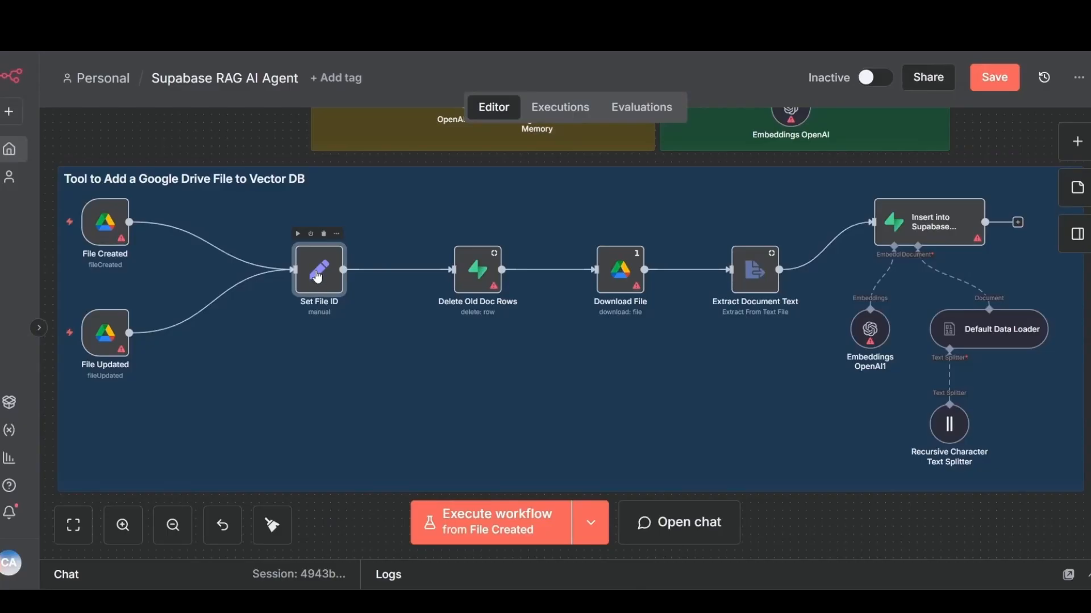
Inspect the parameters of the Set File ID and Delete Old Doc Rows nodes, including the row filter expression
double_click(318, 276)
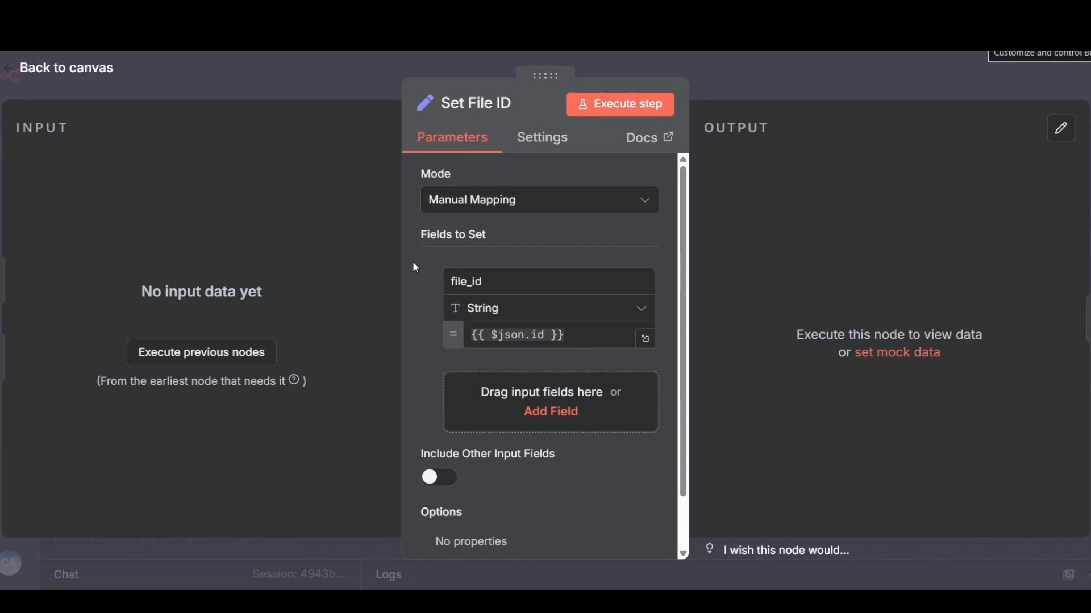
key("Escape")
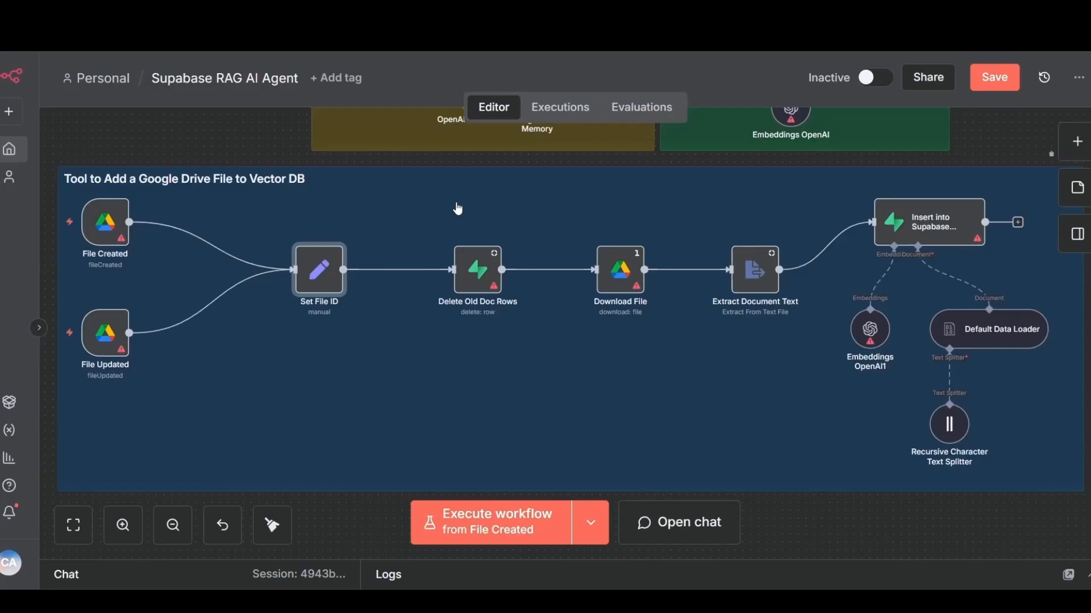
key("Right")
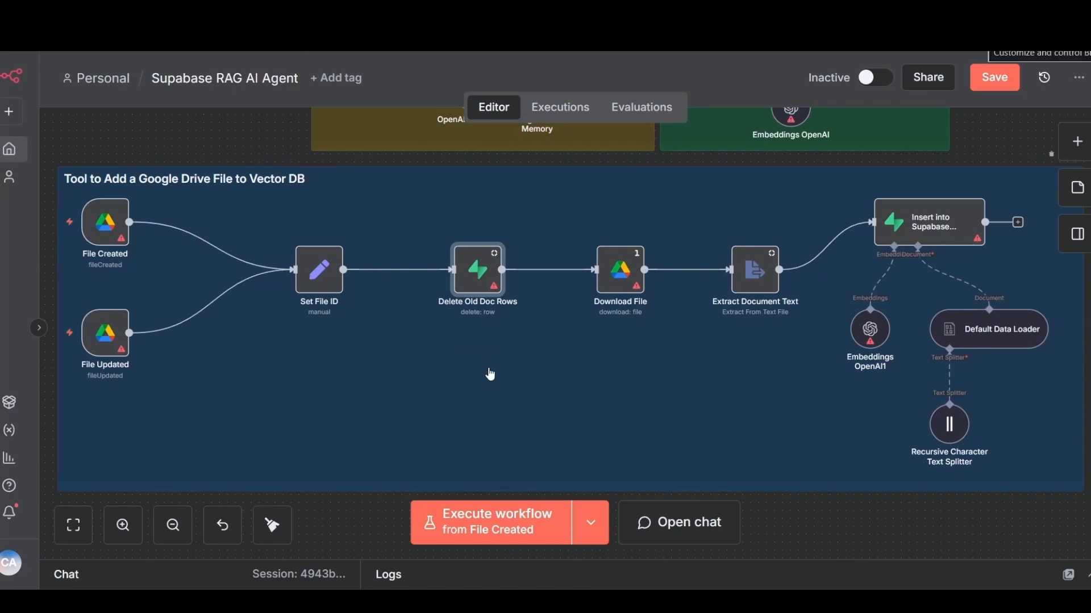
key("Return")
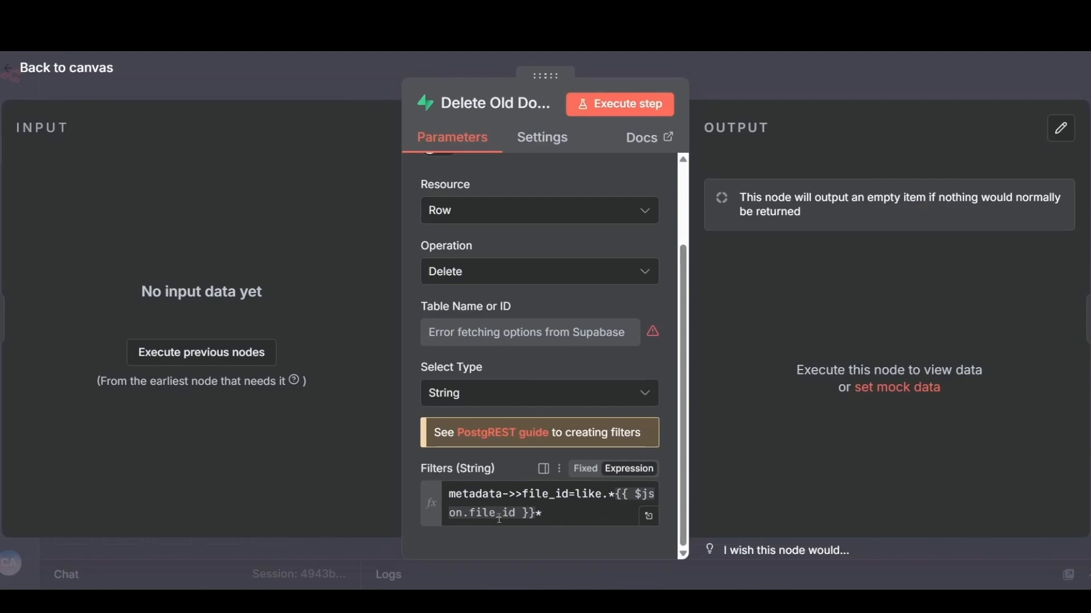
key("Escape")
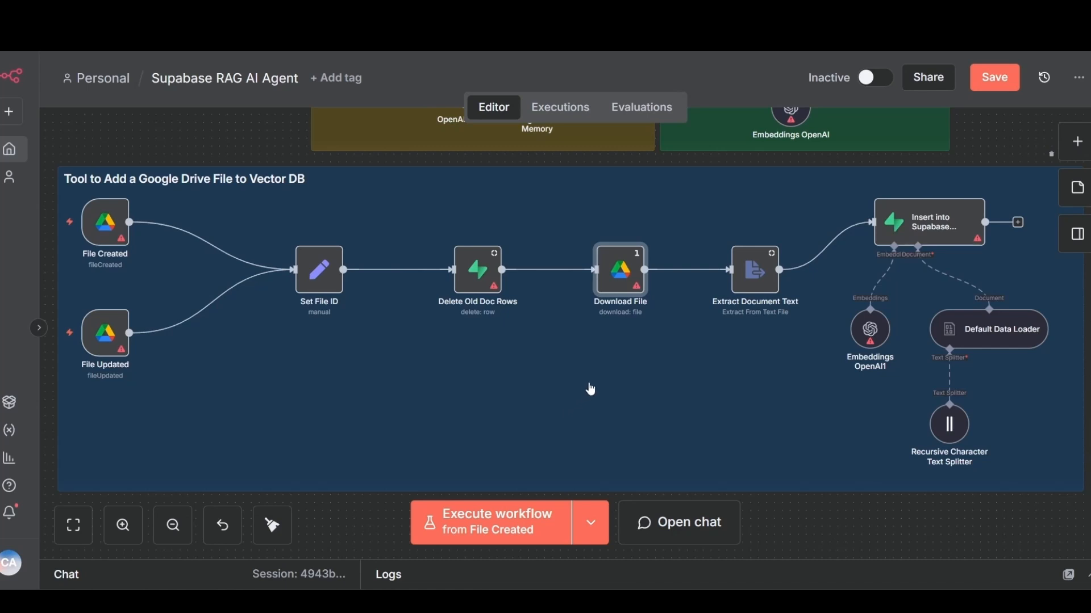
Examine the Supabase insertion branch with its Default Data Loader, text splitter and OpenAI embeddings
scroll(590, 389, "up", 1)
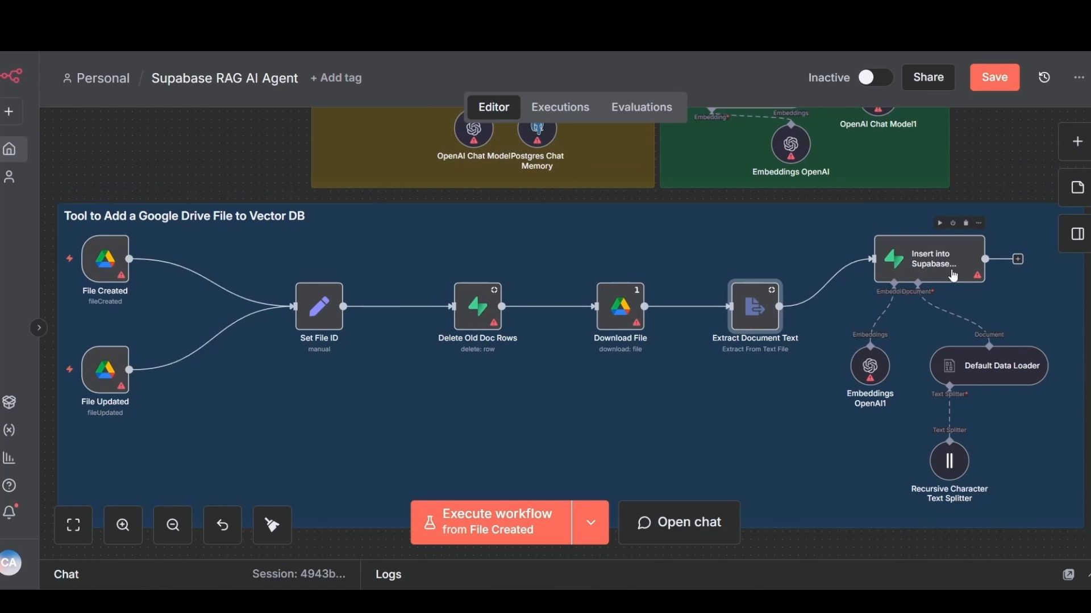
left_click(977, 378)
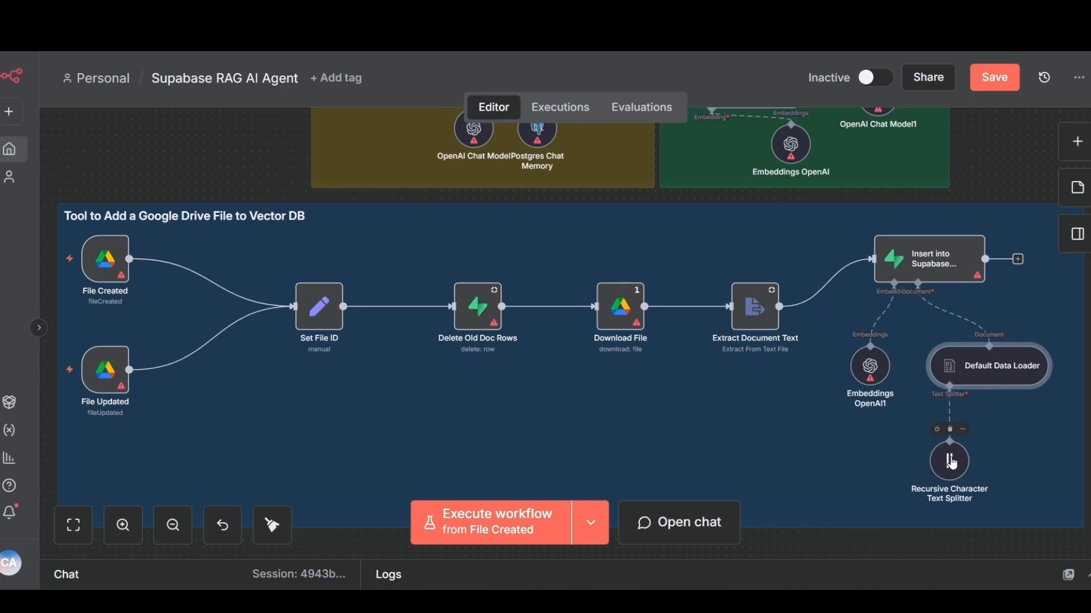
left_click(869, 368)
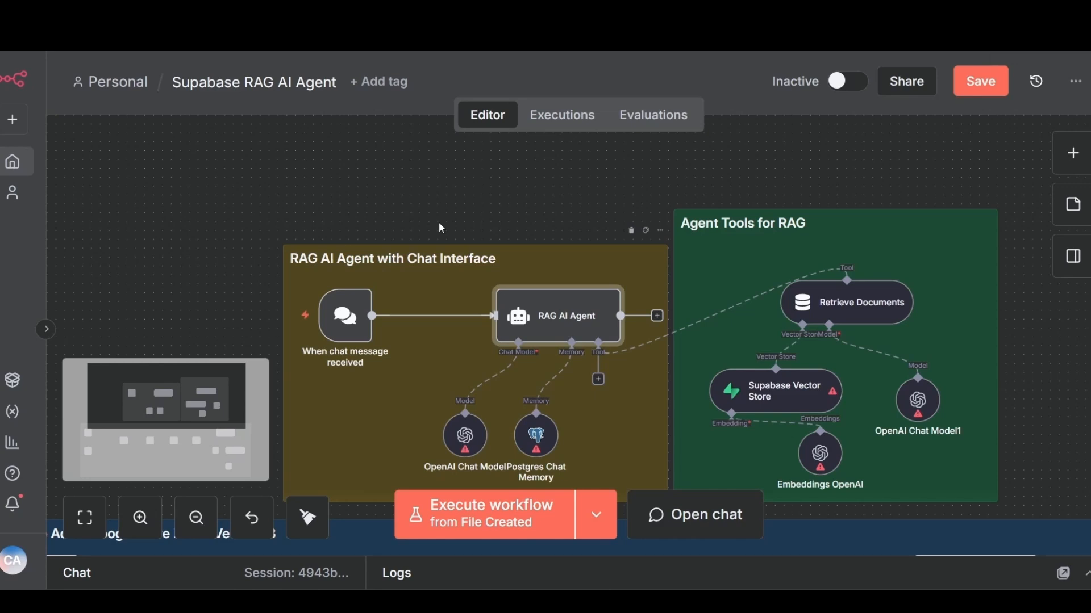
Examine the RAG AI Agent's chat trigger, chat model and memory, and browse the tools and vector stores that can be attached
mouse_move(346, 321)
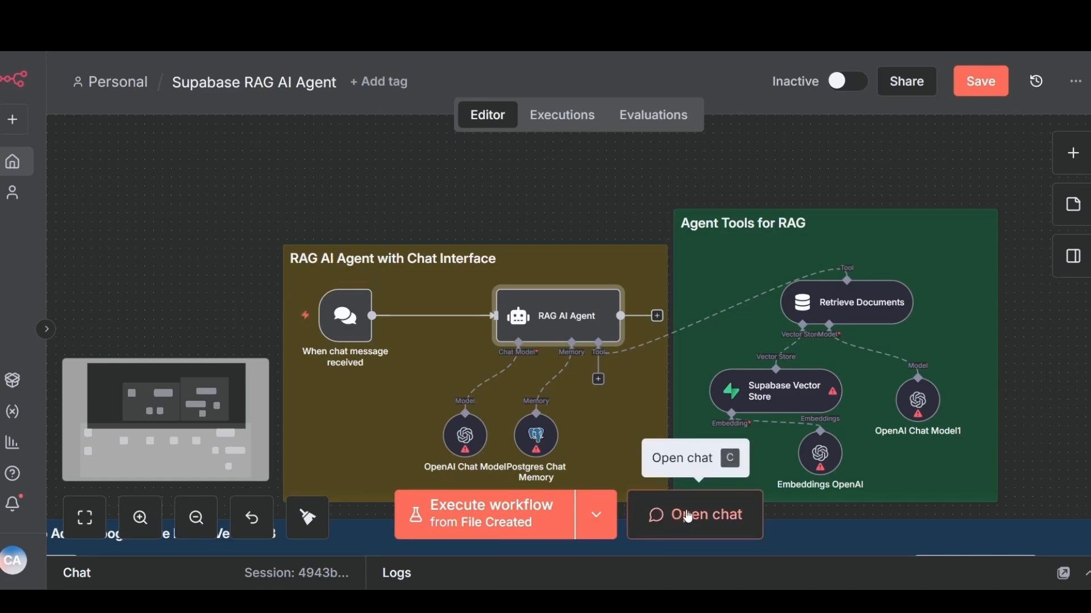
mouse_move(464, 438)
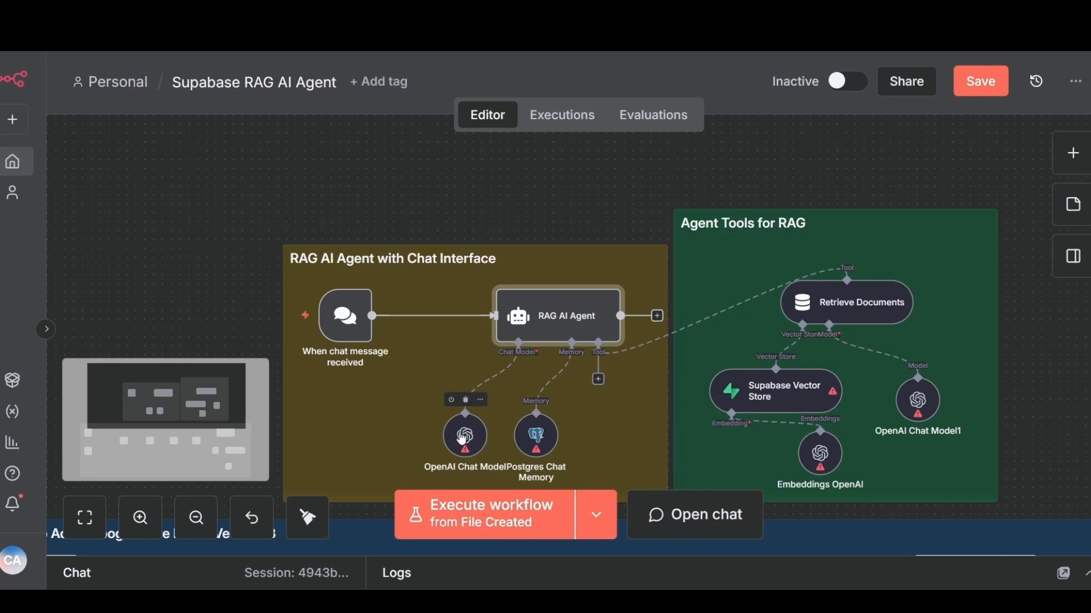
mouse_move(532, 440)
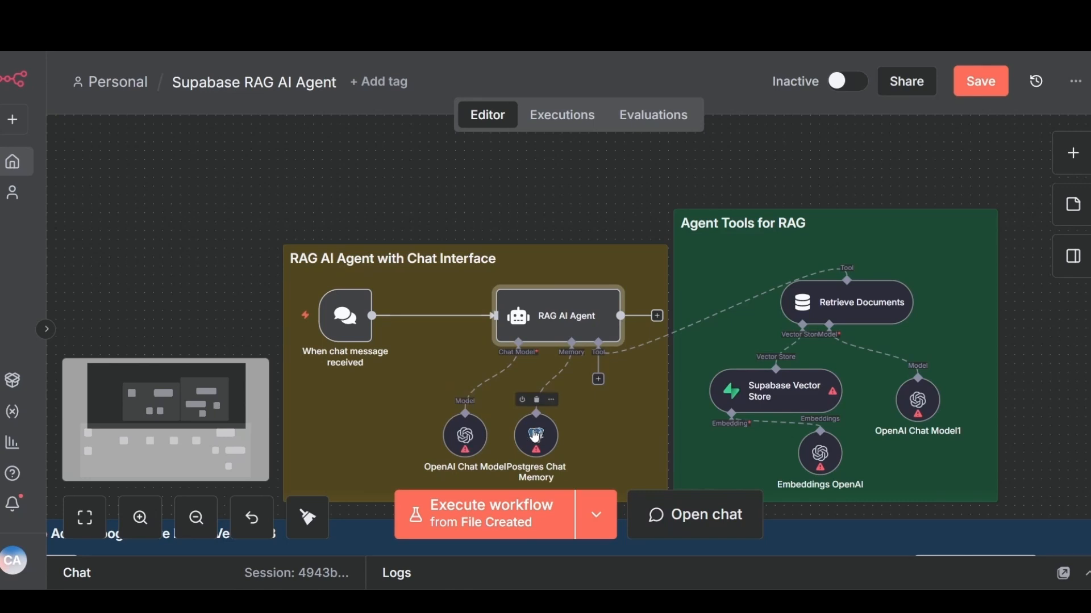
left_click(599, 379)
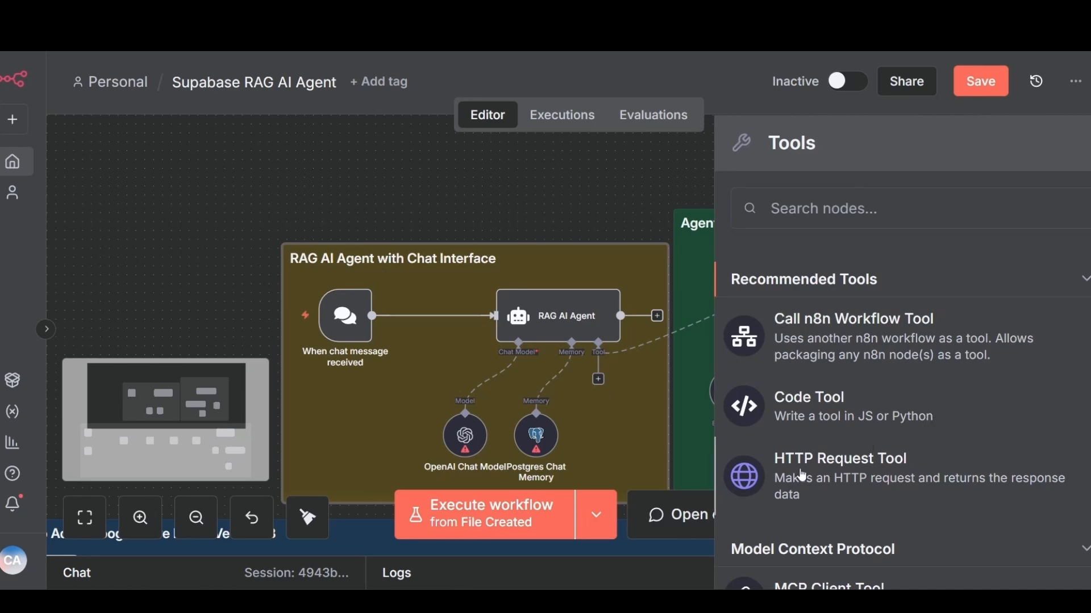
scroll(907, 469, "down", 5)
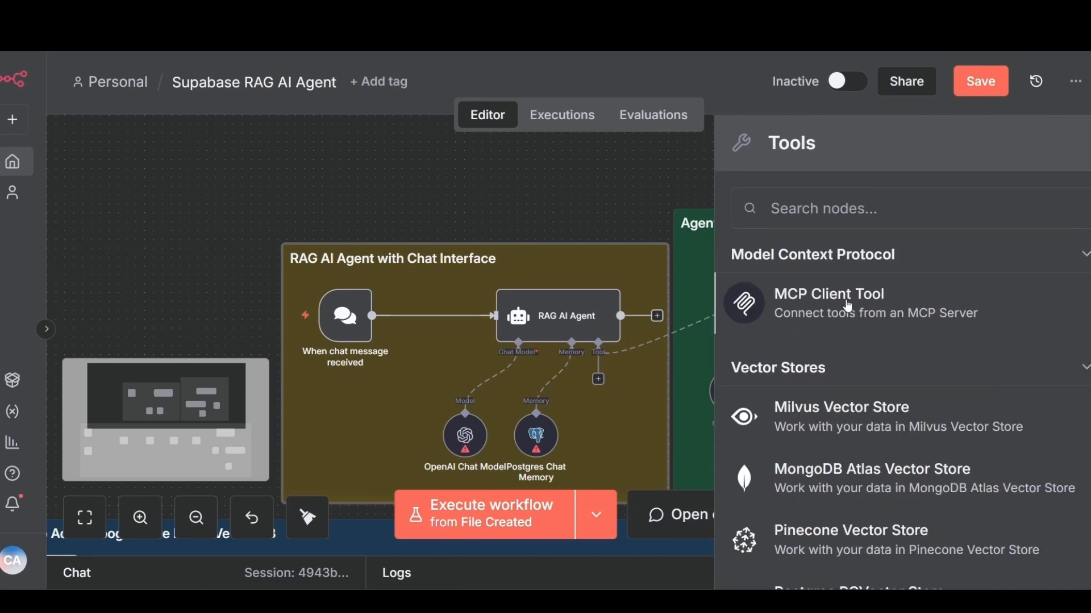
scroll(889, 312, "down", 4)
scroll(903, 364, "up", 1)
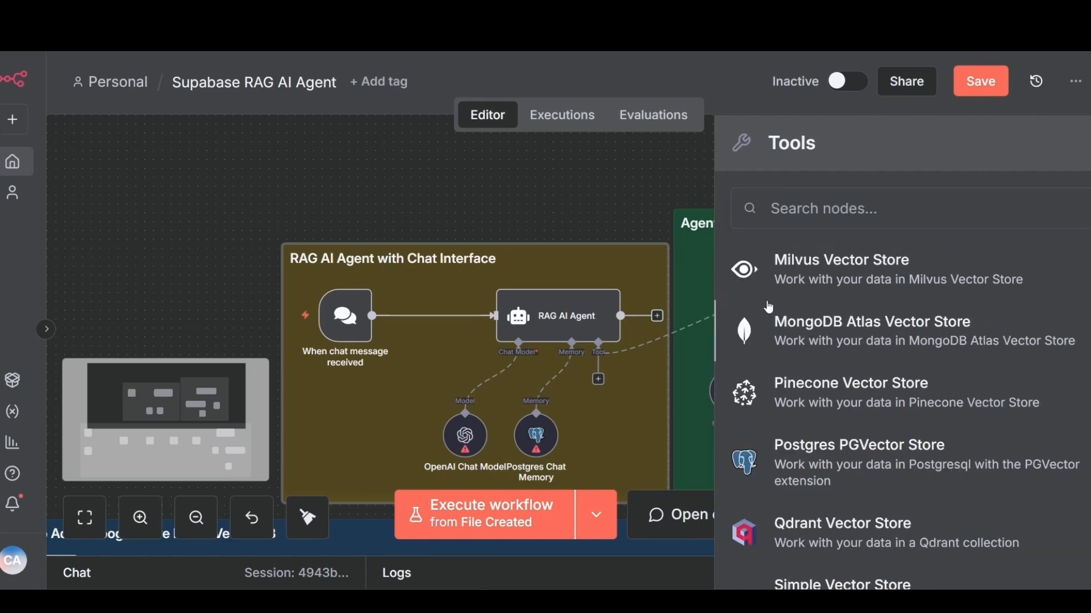
scroll(838, 375, "down", 4)
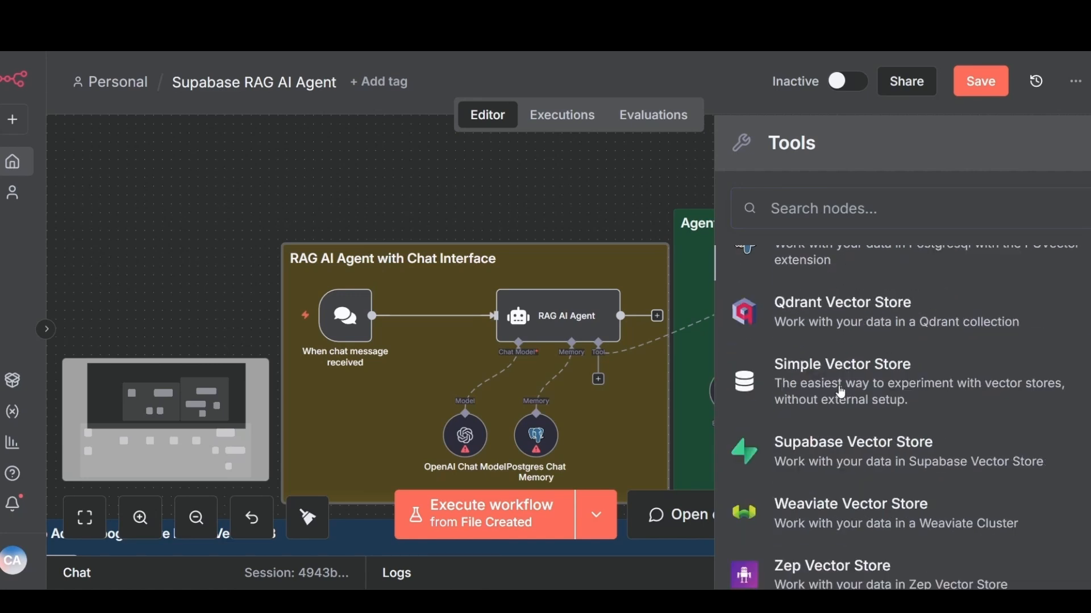
scroll(912, 477, "down", 7)
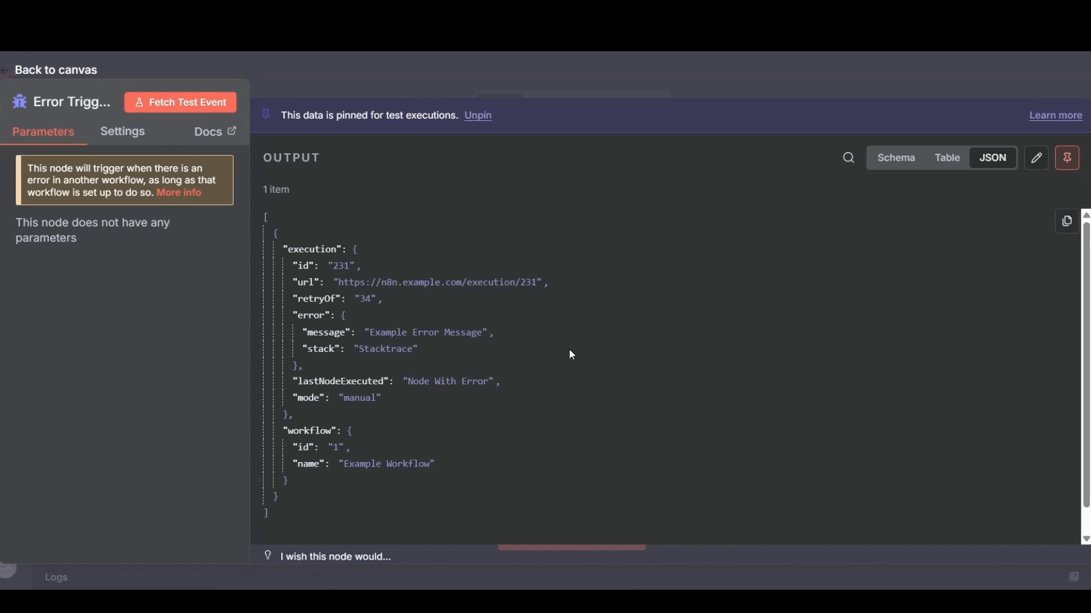
Examine the Gmail Send a message node's parameters and the additional options available for it
key("Escape")
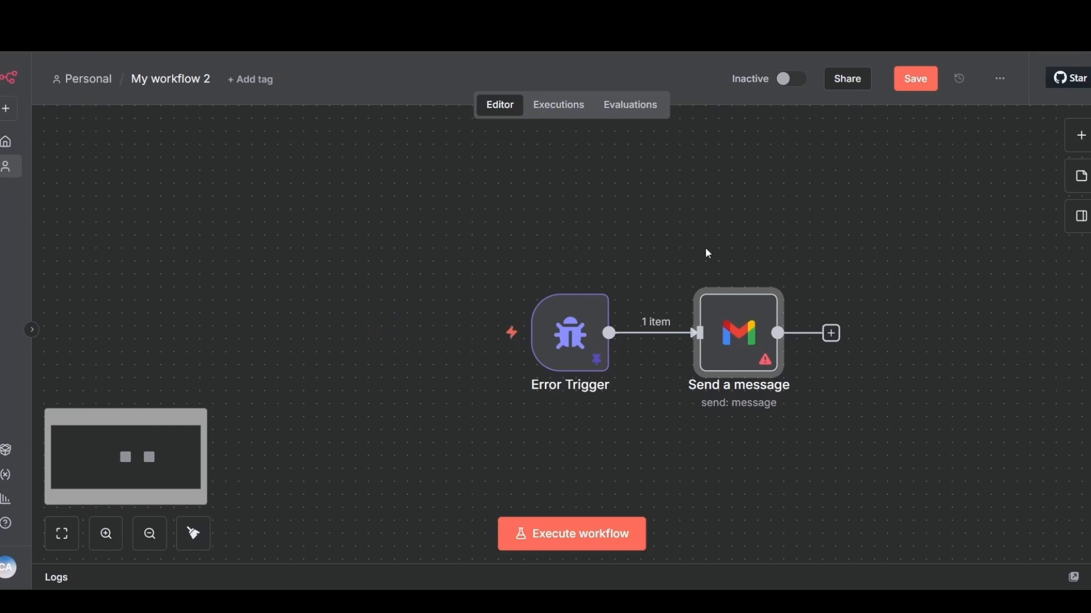
mouse_move(739, 336)
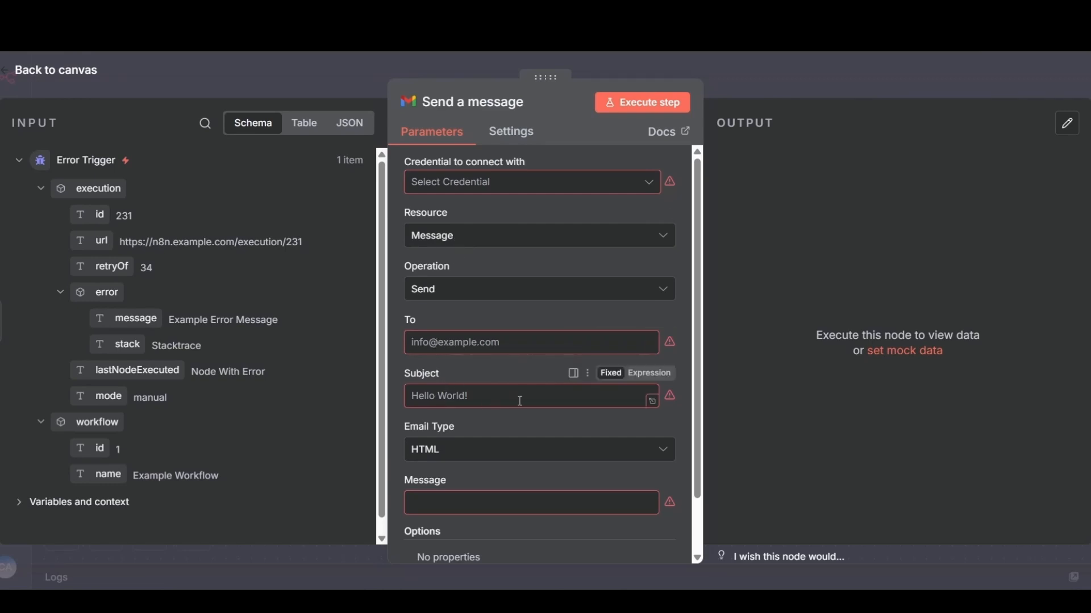
scroll(471, 506, "down", 2)
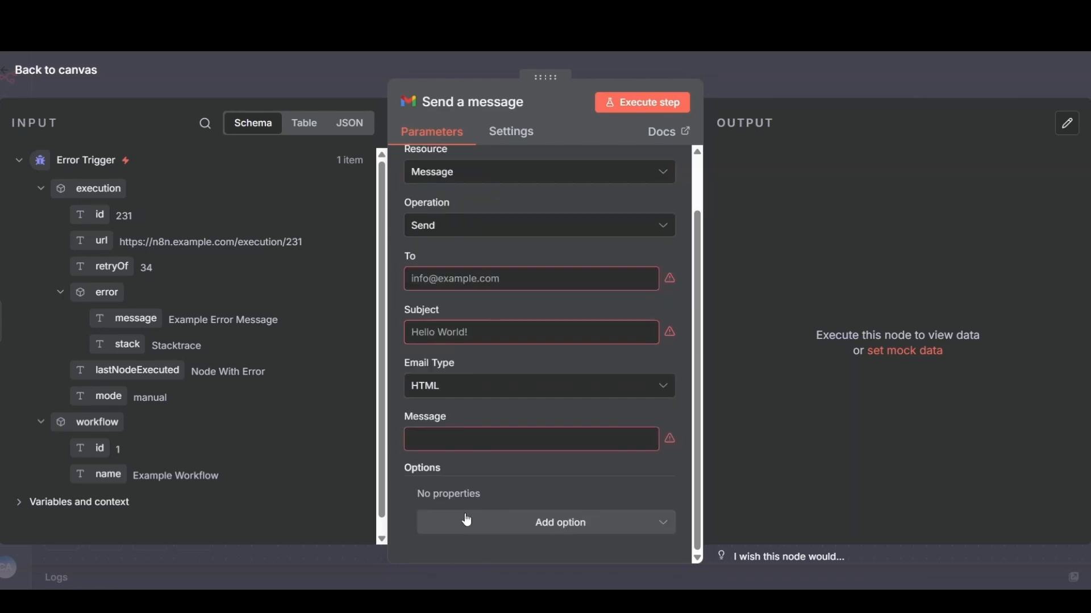
left_click(506, 525)
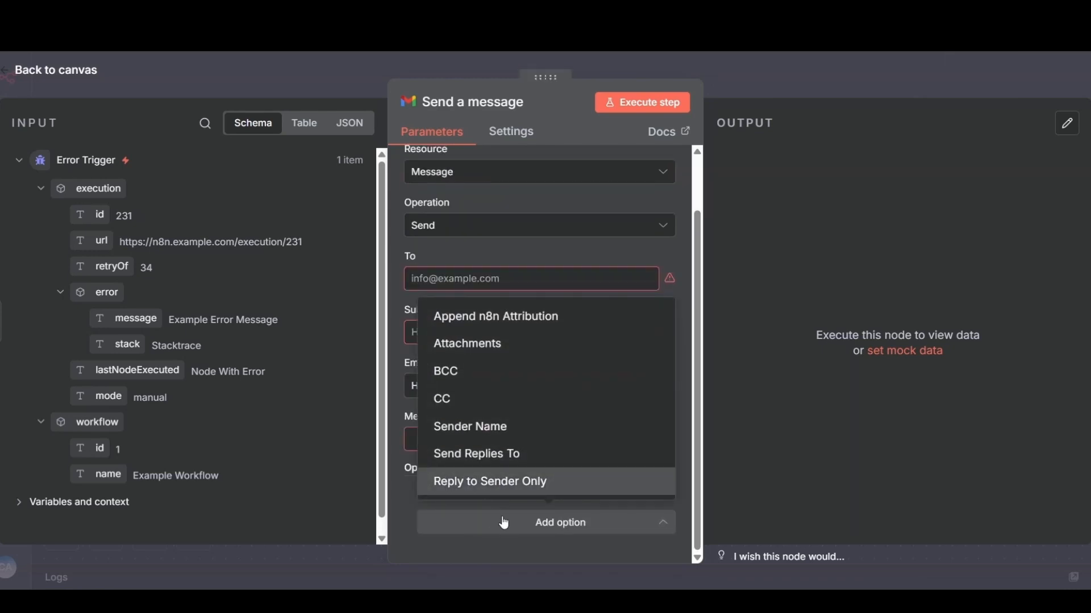
left_click(520, 523)
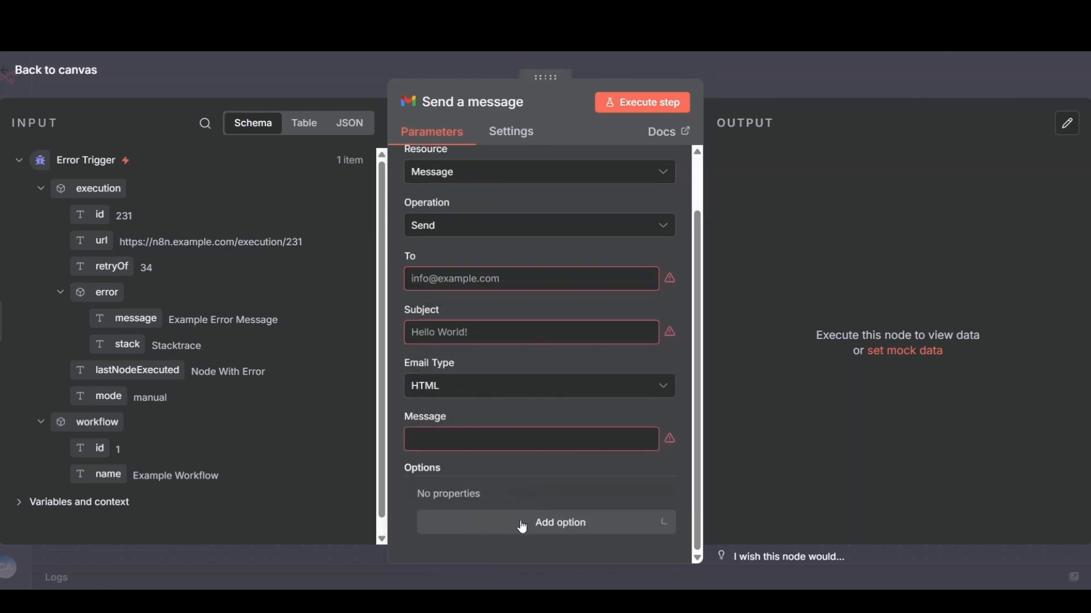
Start creating a new Gmail OAuth2 credential for the Send a message node
scroll(508, 352, "up", 2)
left_click(501, 184)
left_click(480, 230)
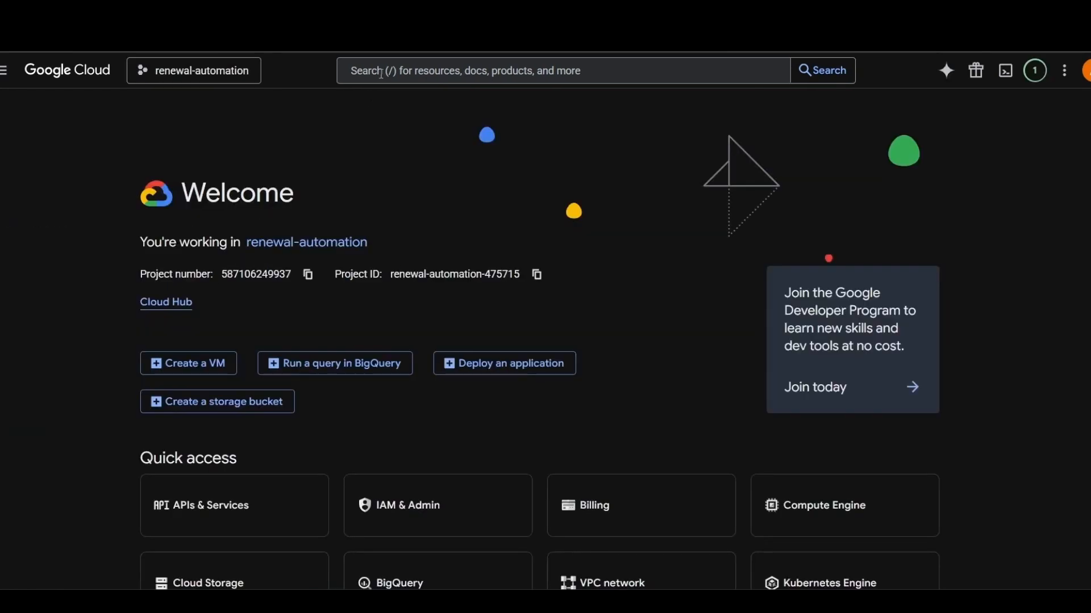
Switch to Google Cloud, search the renewal-automation project for Gmail API and open the Gmail API Marketplace result
left_click(375, 75)
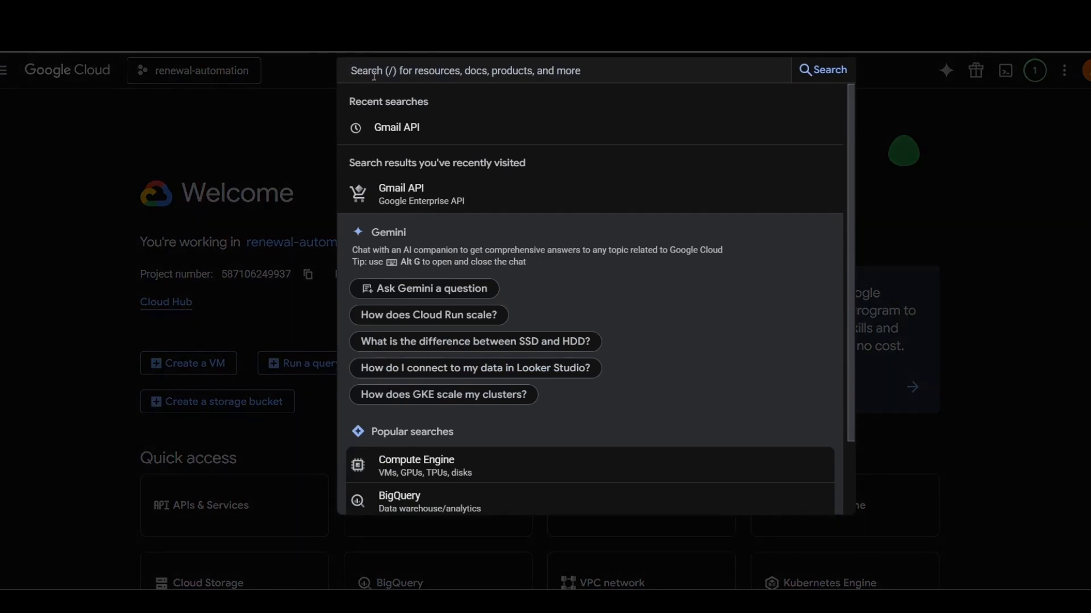
type("Gmail AP")
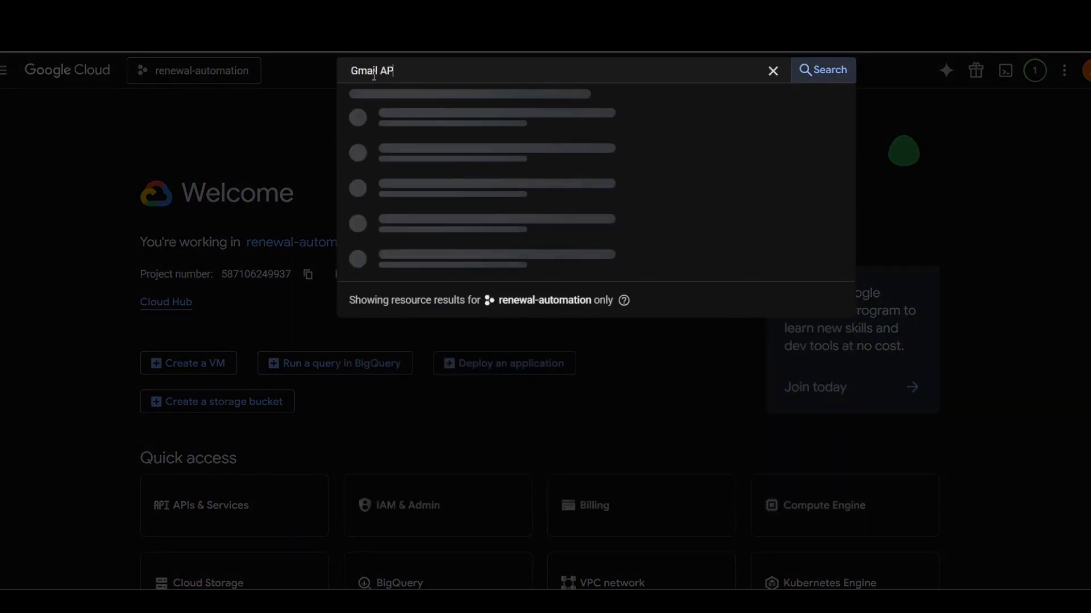
type("I")
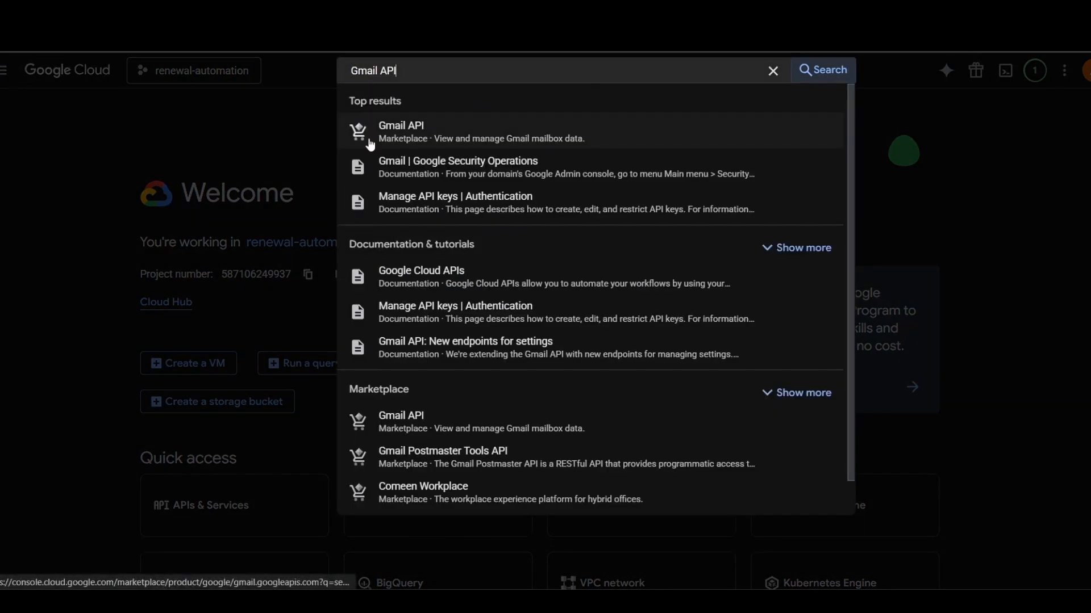
left_click(398, 122)
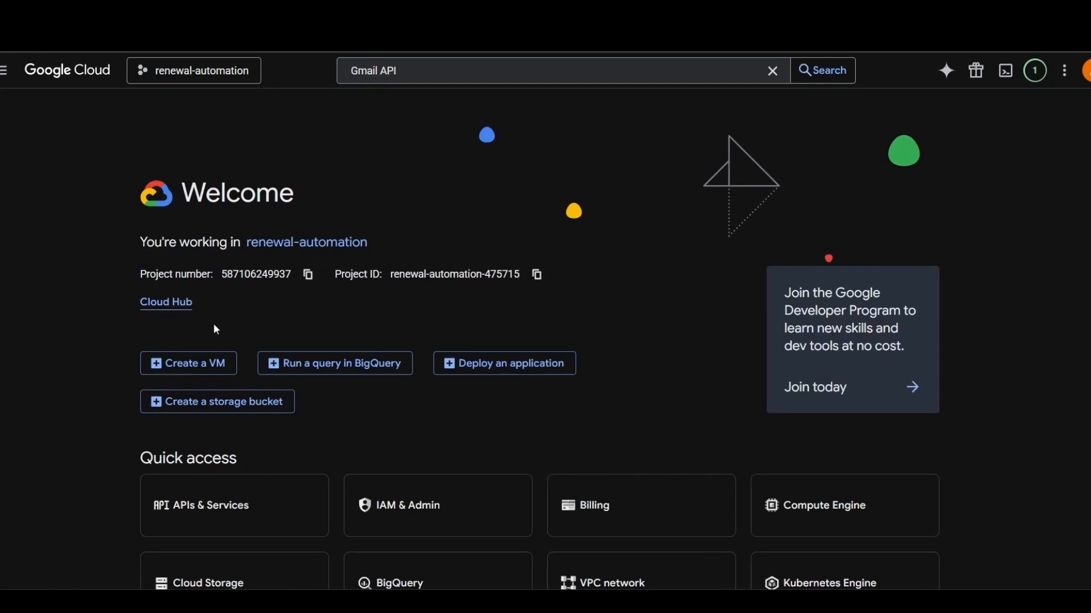
Go to the OAuth consent screen under APIs & Services and review the test users in its Audience settings
left_click(190, 509)
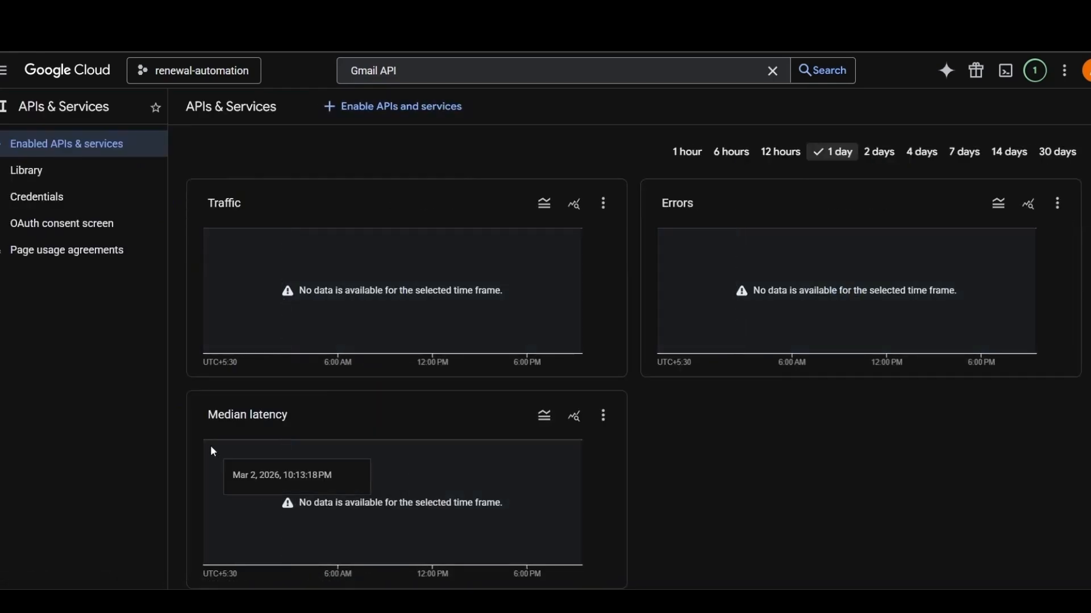
left_click(36, 230)
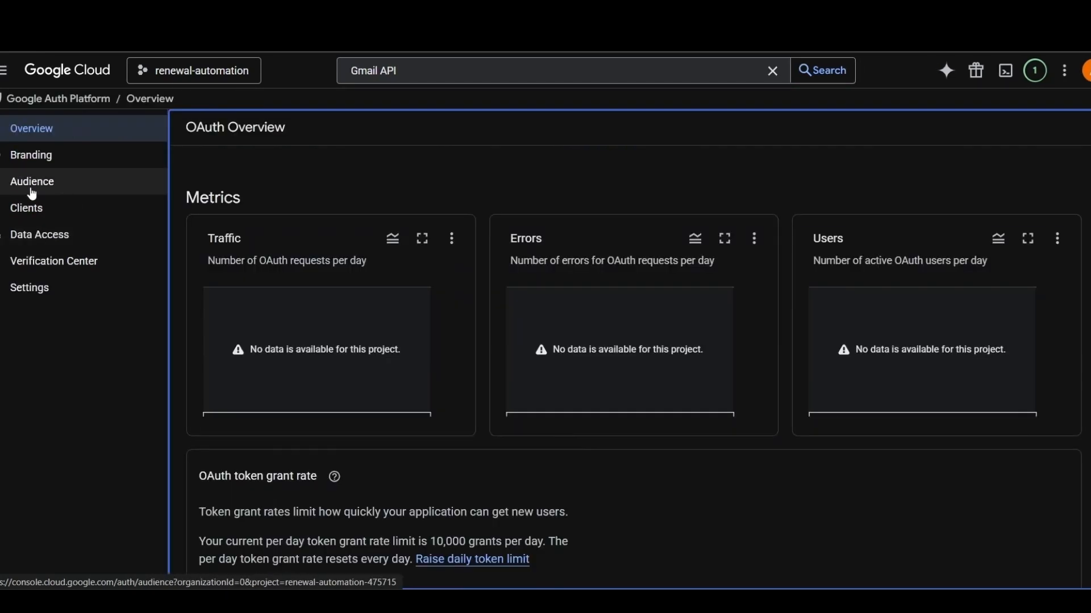
left_click(45, 189)
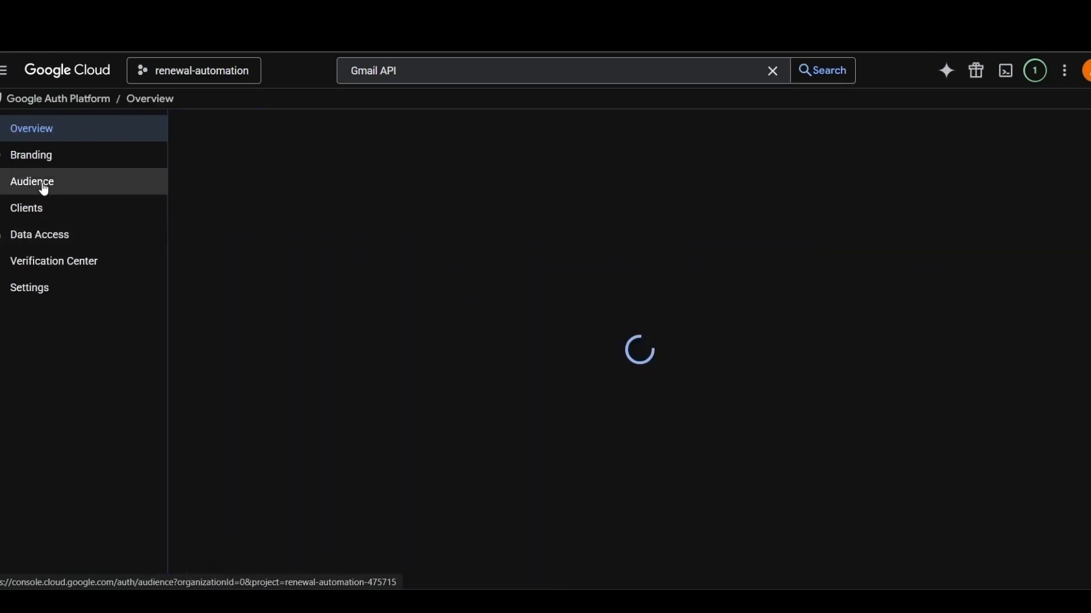
scroll(393, 356, "down", 5)
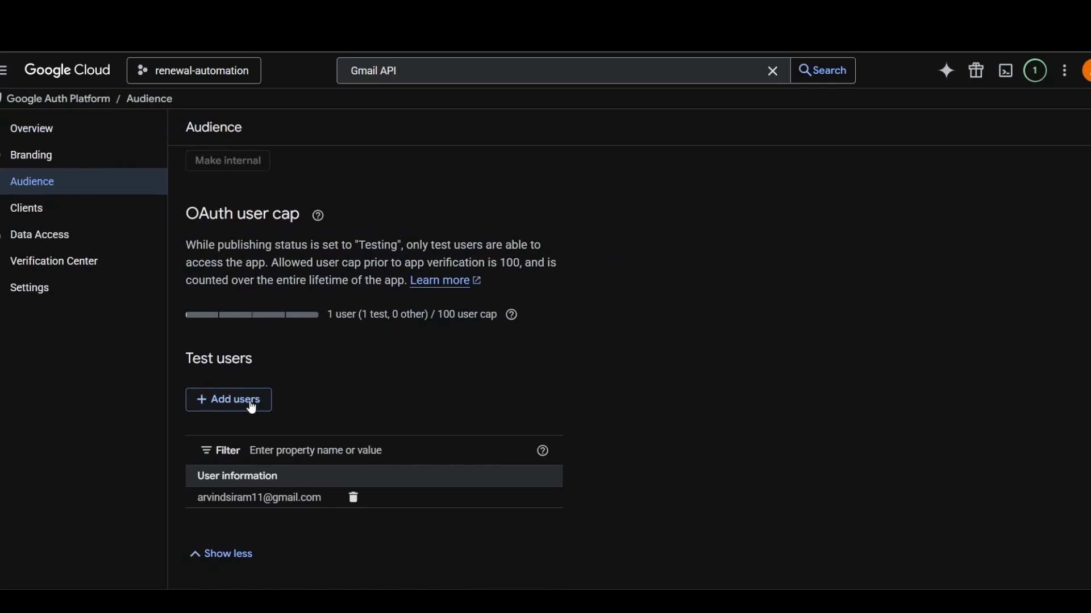
Start a new OAuth client ID with Web application as the application type
left_click(22, 209)
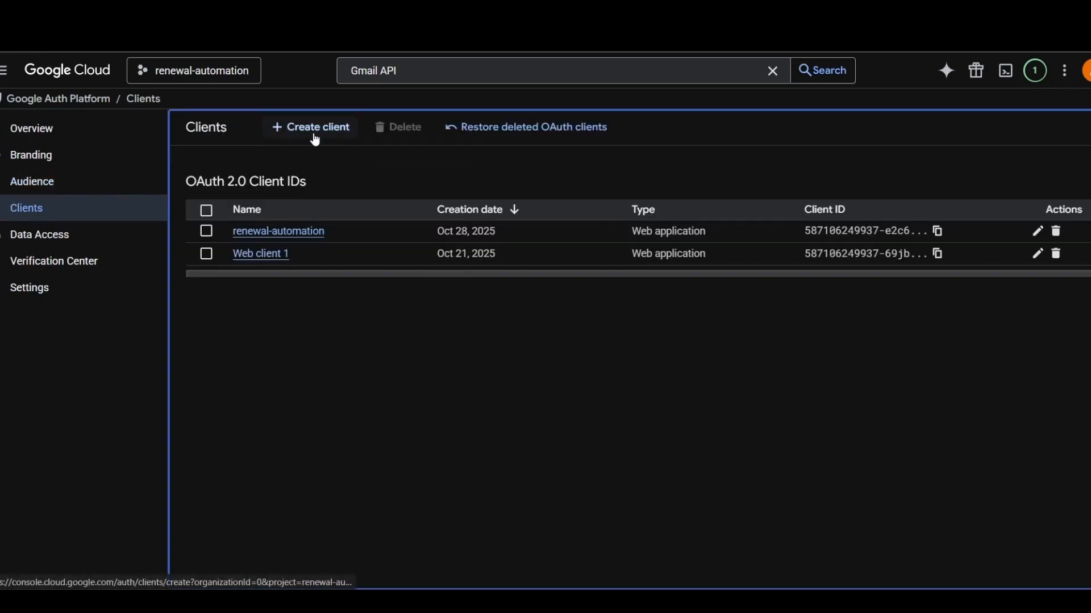
left_click(315, 138)
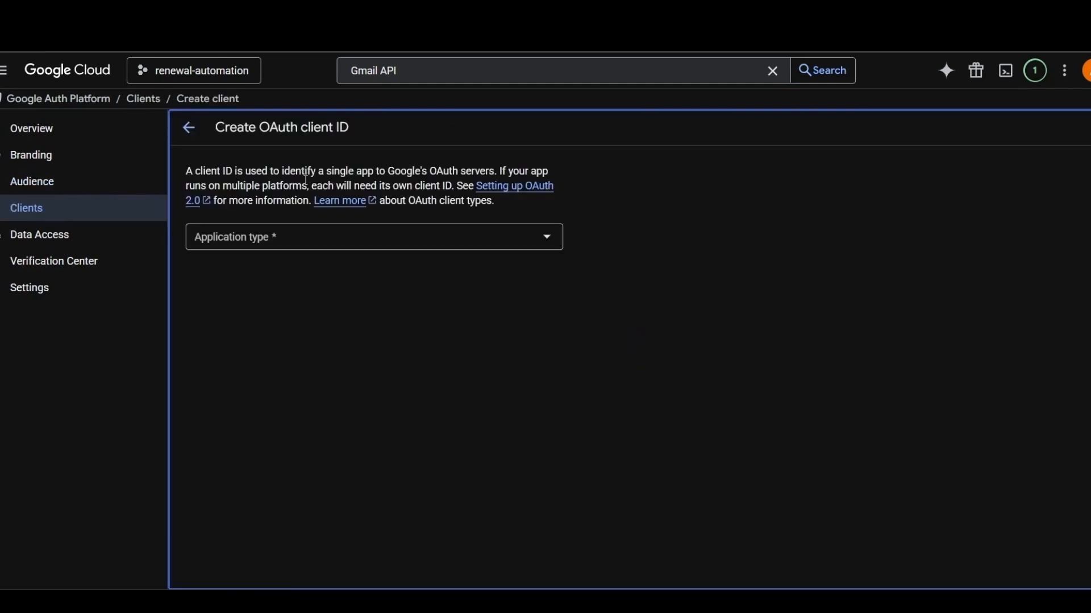
left_click(251, 249)
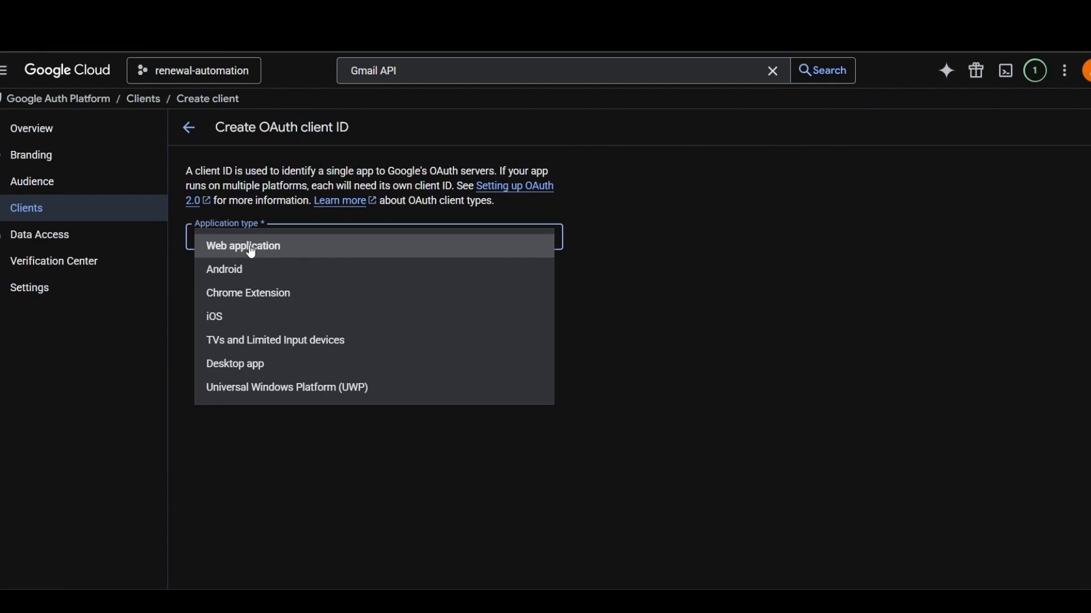
left_click(259, 252)
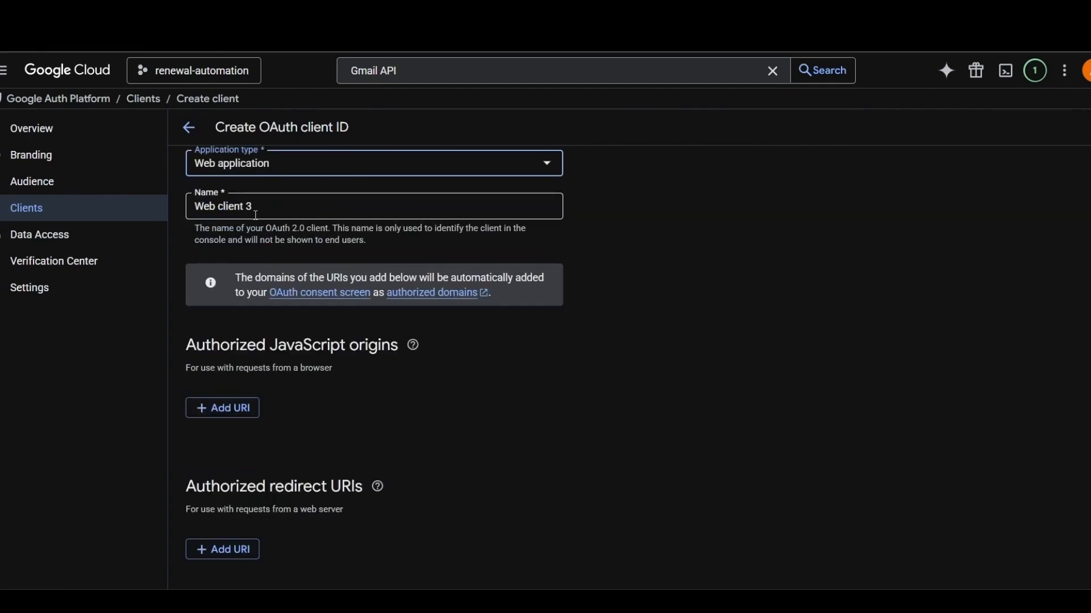
scroll(326, 302, "down", 2)
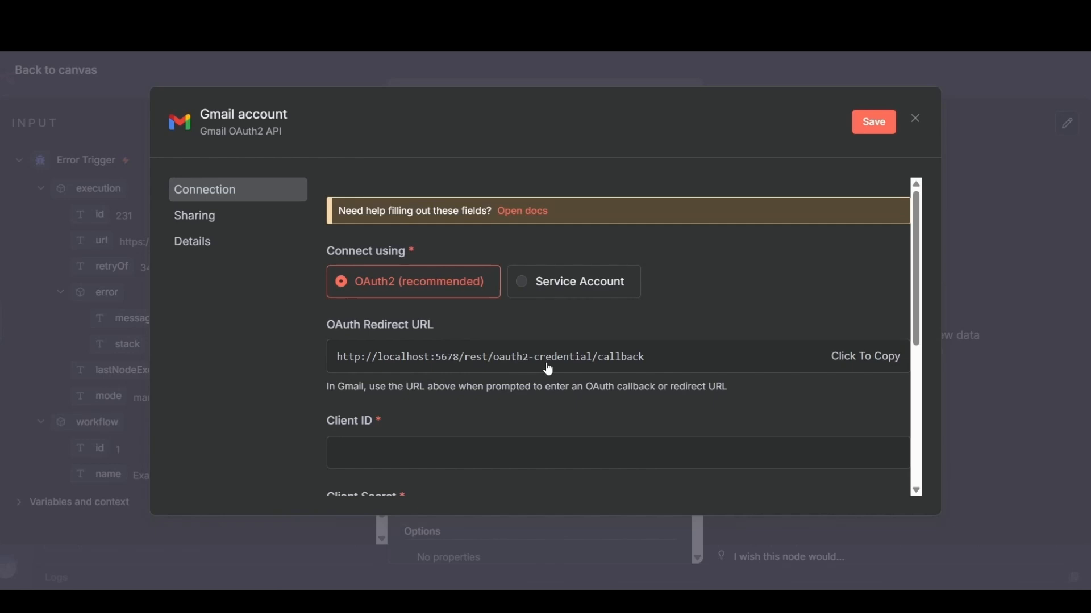
left_click(602, 369)
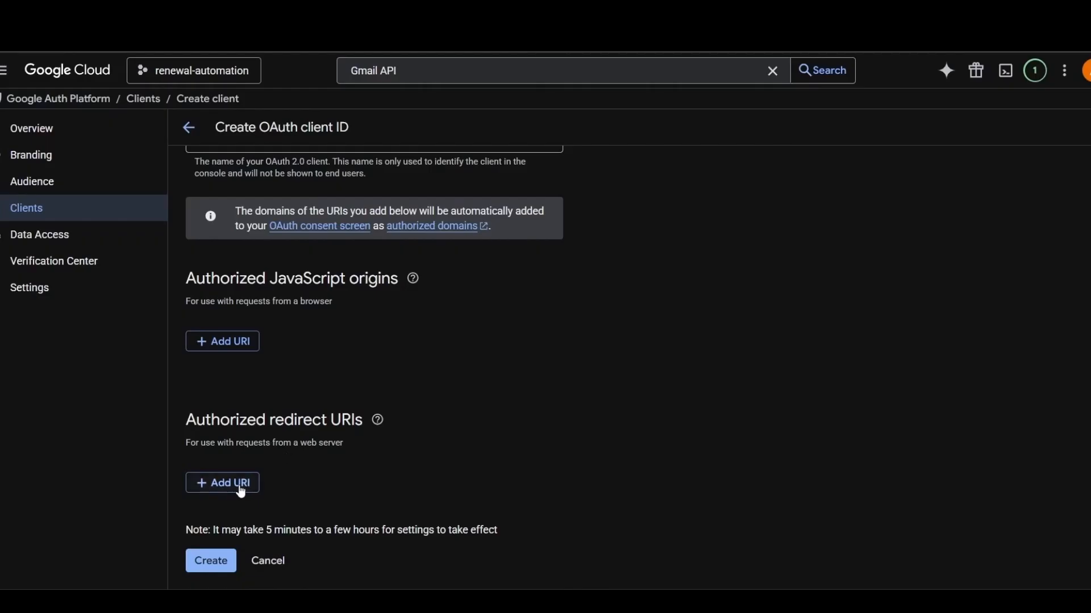
left_click(240, 484)
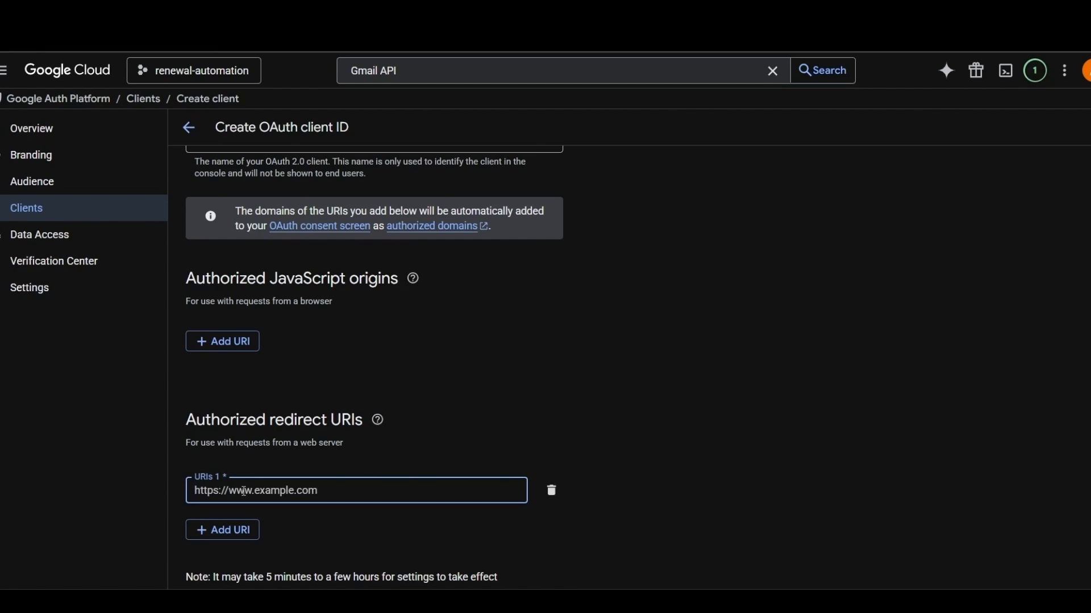
key("ctrl+v")
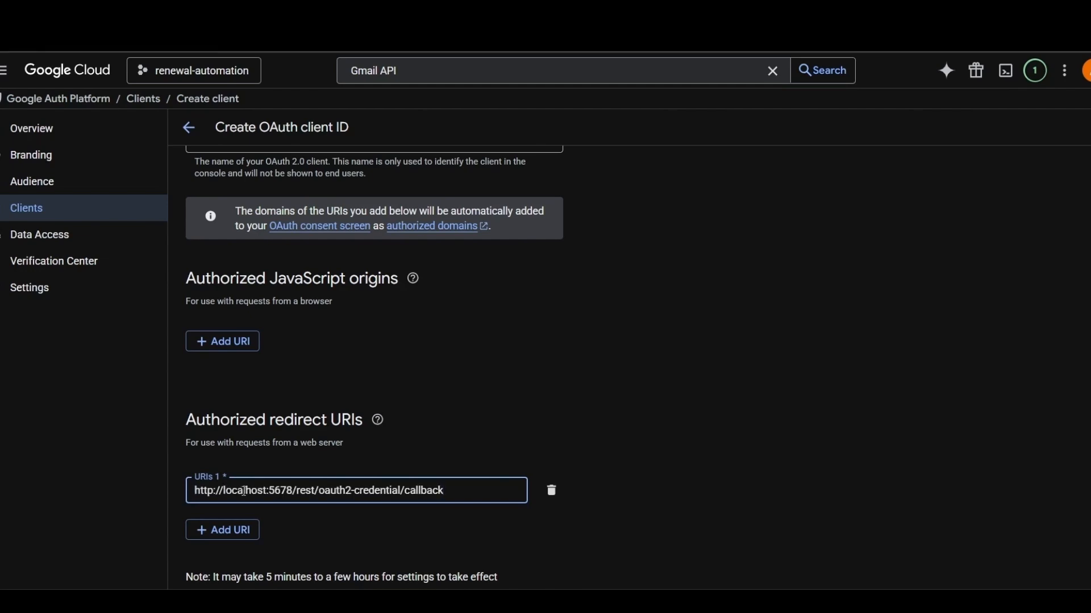
scroll(199, 527, "down", 1)
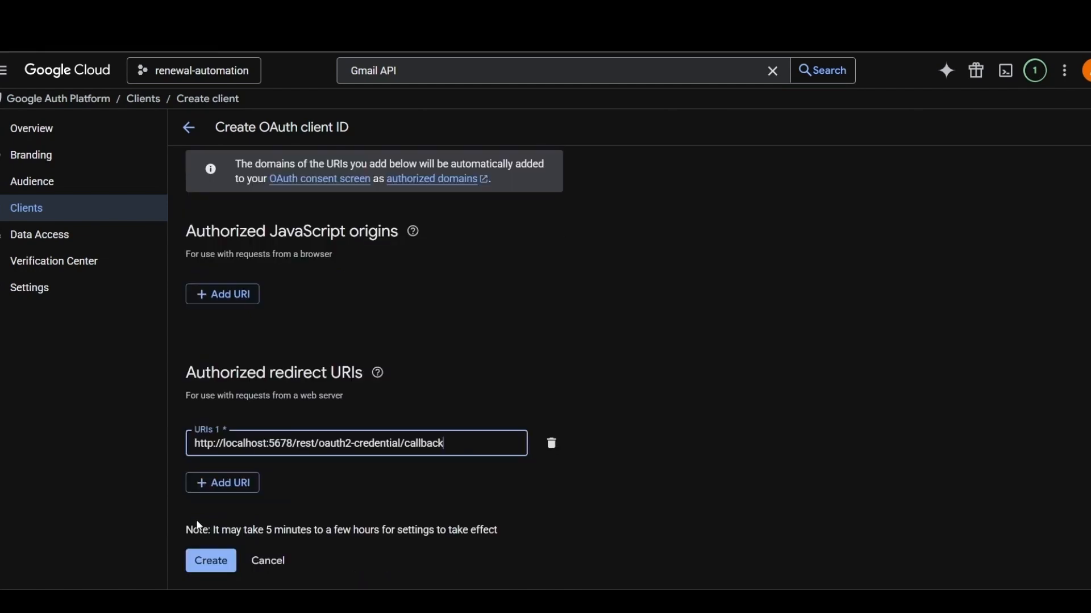
left_click(203, 563)
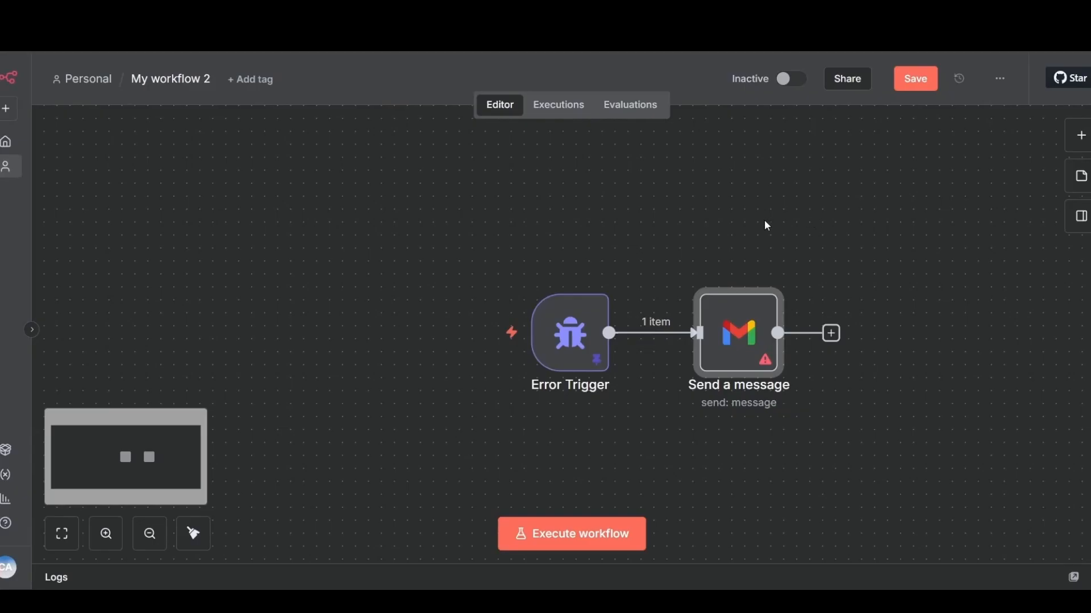